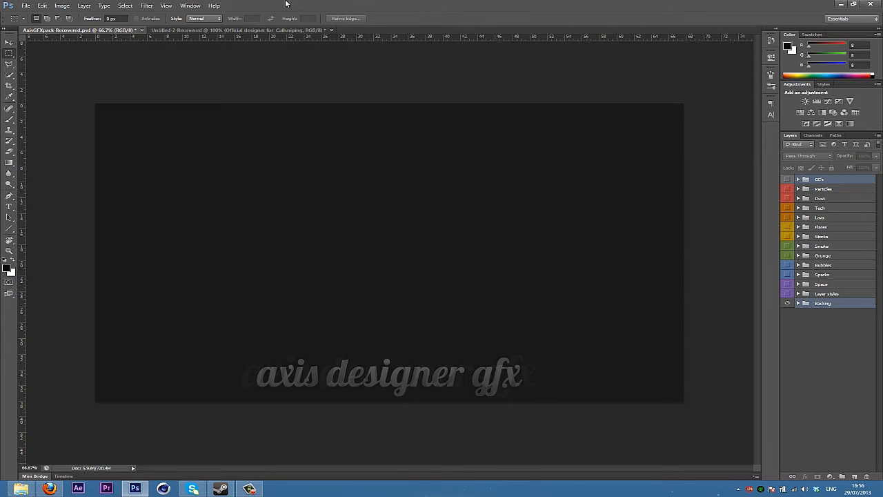
Create a new 1920 by 1080 pixel document with a transparent background at 72 pixels per inch
left_click(25, 6)
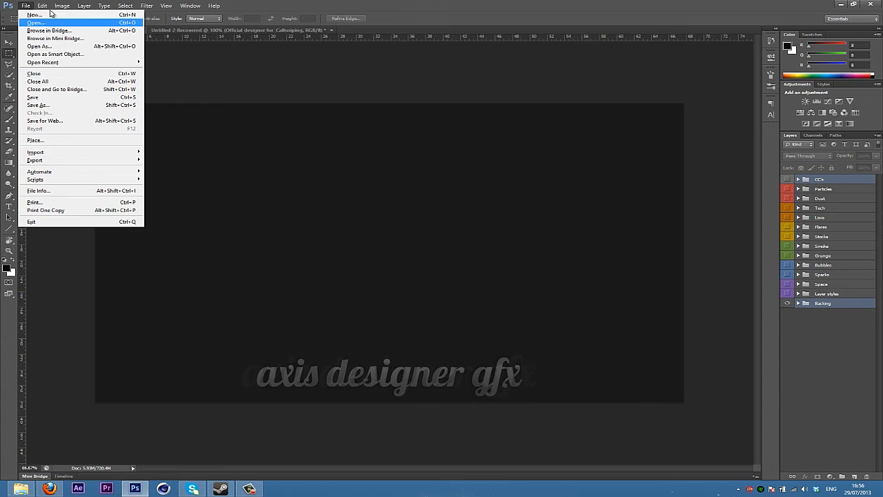
left_click(50, 14)
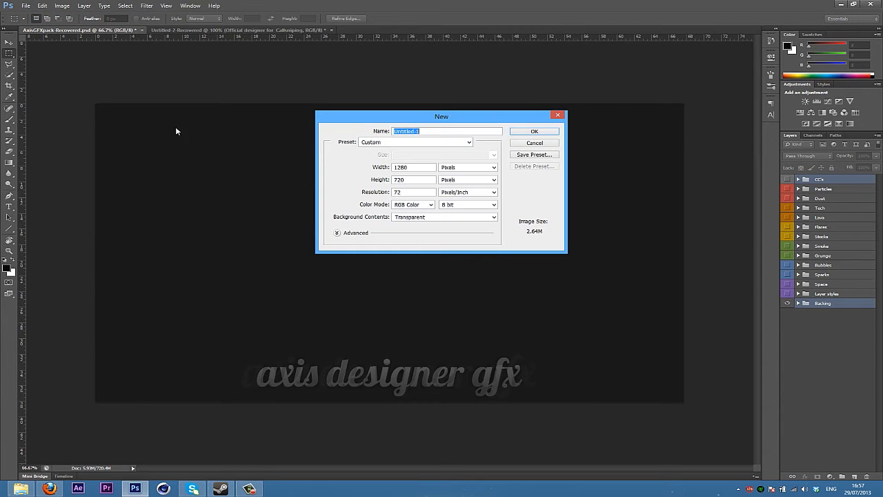
key("Tab")
type("1920")
key("Tab")
key("Tab")
type("10")
key("Return")
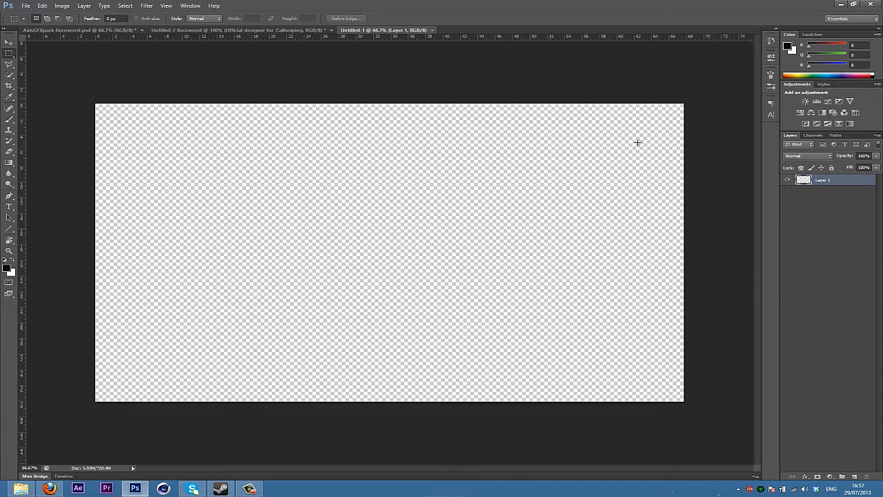
Place the ZIFT image from the TUTS folder into the document and move it down to the canvas centre
left_click(21, 488)
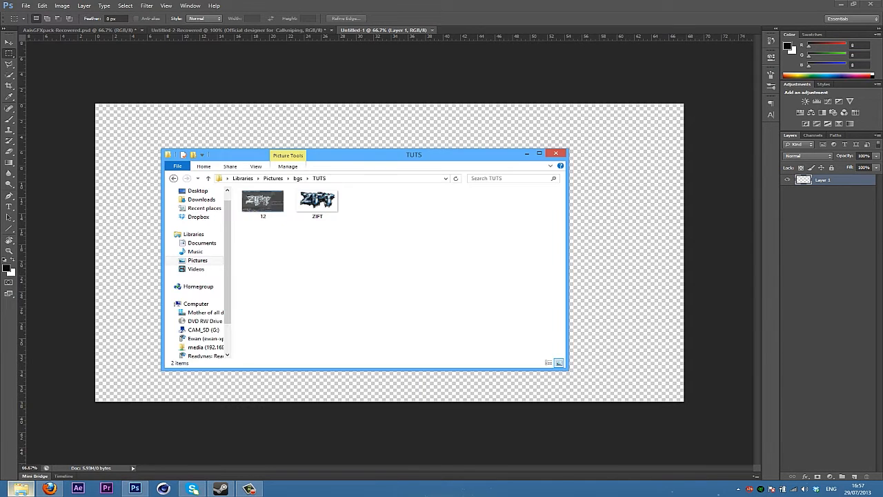
left_click(325, 215)
left_click_drag(317, 208, 633, 288)
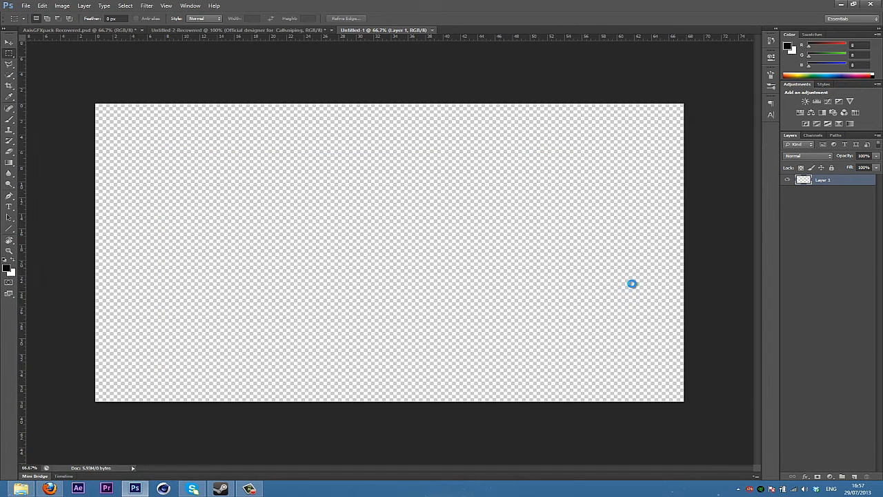
key("Return")
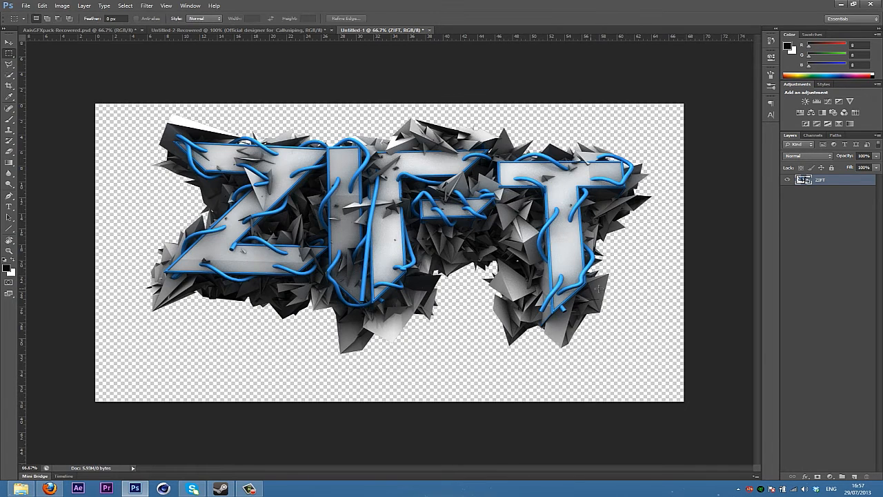
key("v")
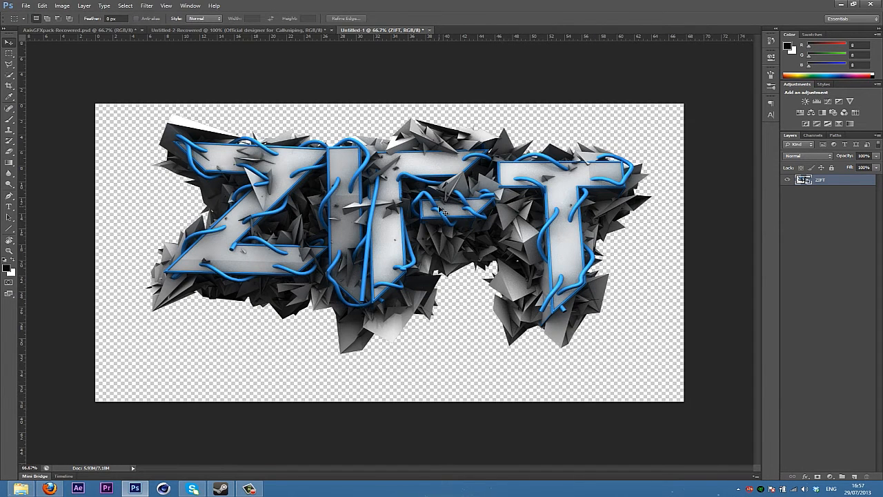
left_click_drag(439, 208, 438, 235)
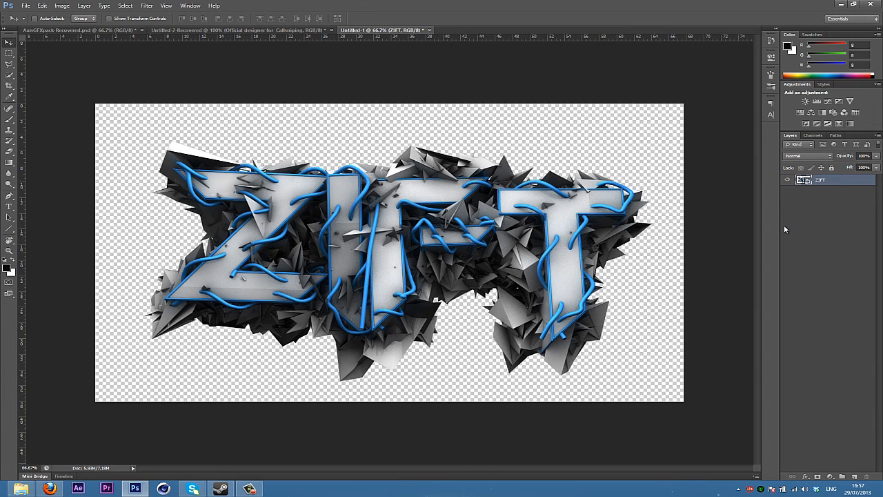
Add a new empty layer above the ZIFT layer and set the Brush size to 100 px
key("ctrl+shift+n")
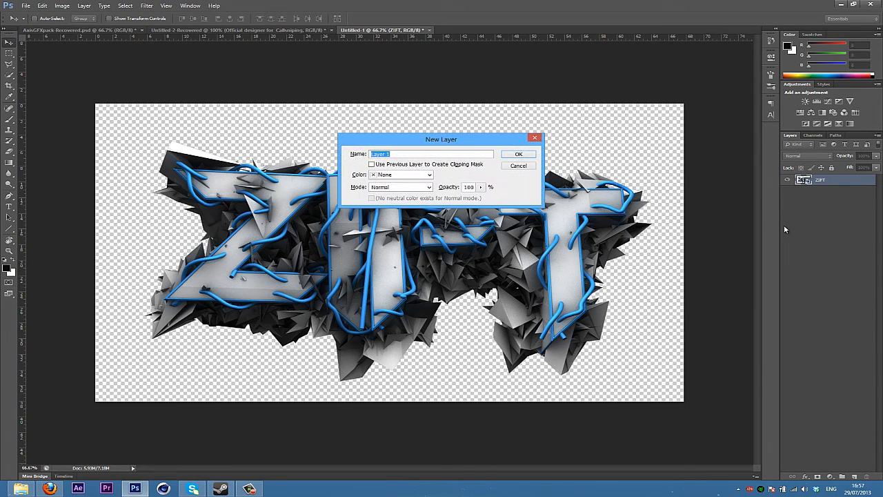
key("Return")
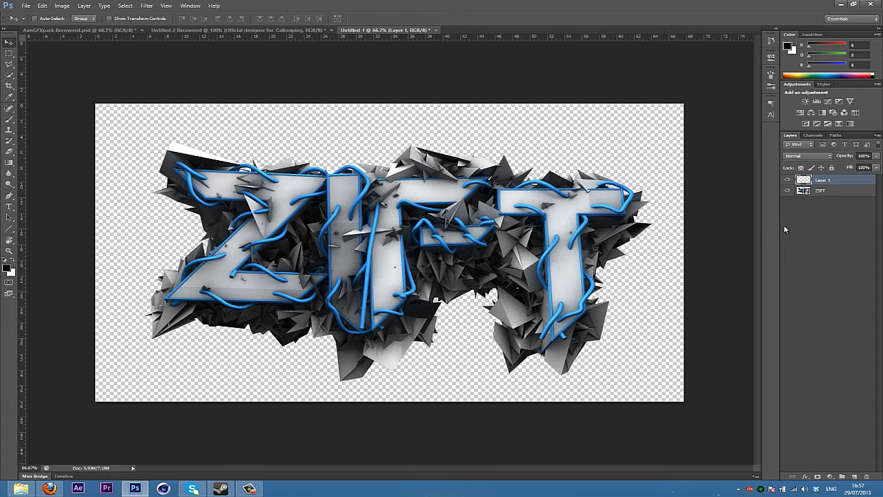
key("b")
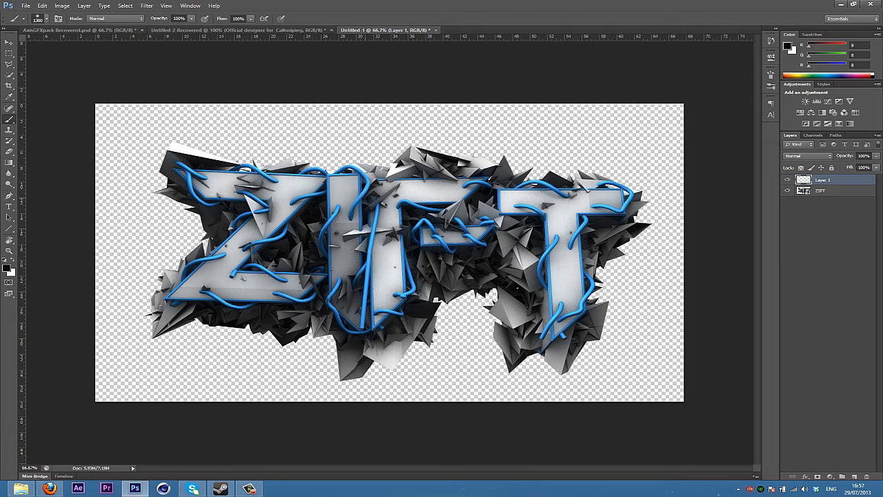
key("bracketleft")
key("bracketleft")
key("bracketleft")
key("bracketleft")
key("bracketleft")
key("bracketleft")
key("bracketleft")
key("bracketleft")
key("bracketleft")
key("bracketleft")
key("bracketleft")
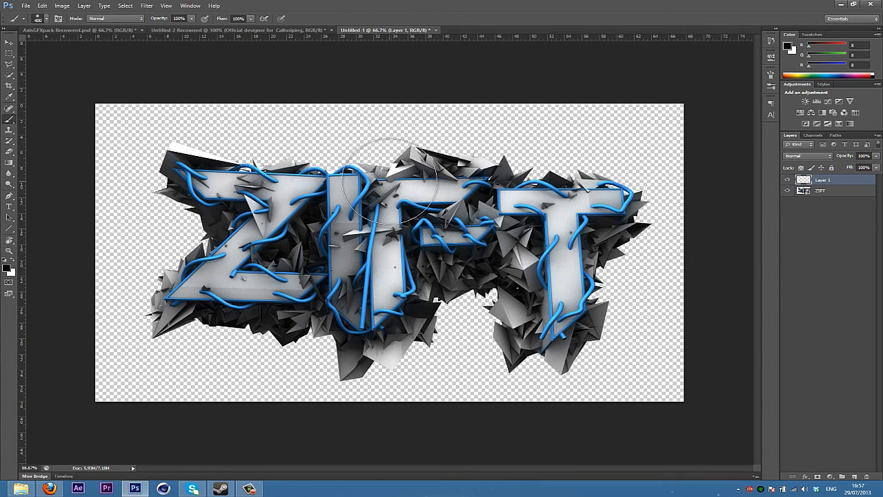
key("bracketleft")
key("bracketleft")
key("bracketleft")
key("bracketleft")
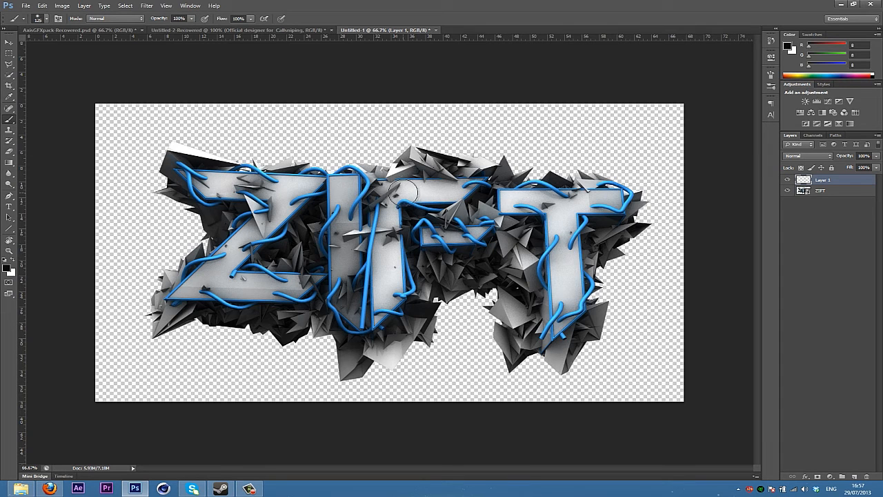
key("bracketleft")
right_click(309, 157)
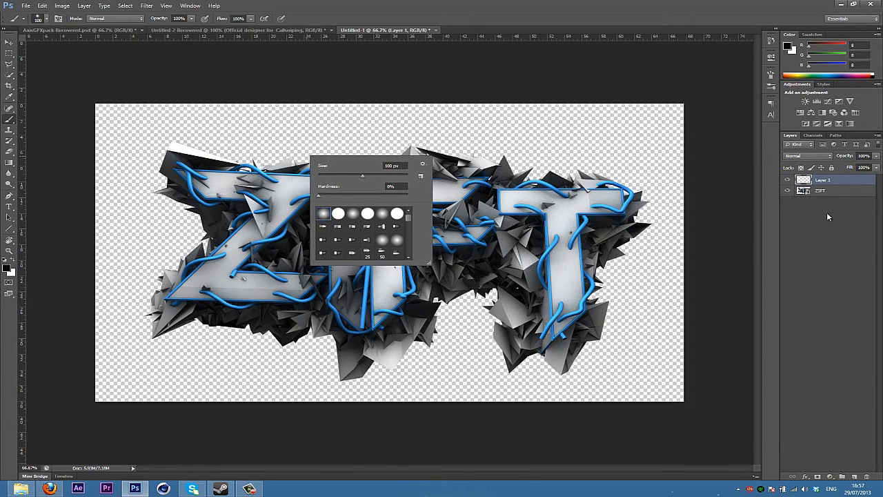
left_click(840, 183)
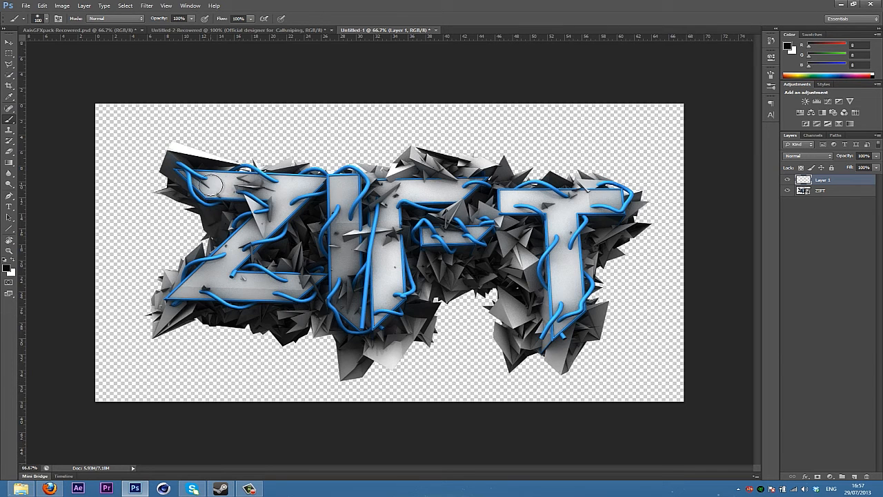
key("bracketleft")
key("bracketright")
Undo the black test stroke and make white (ffffff) the foreground color
mouse_move(204, 180)
left_mouse_down()
mouse_move(230, 183)
mouse_move(208, 180)
left_mouse_up()
key("ctrl+z")
left_click(12, 261)
left_click(7, 267)
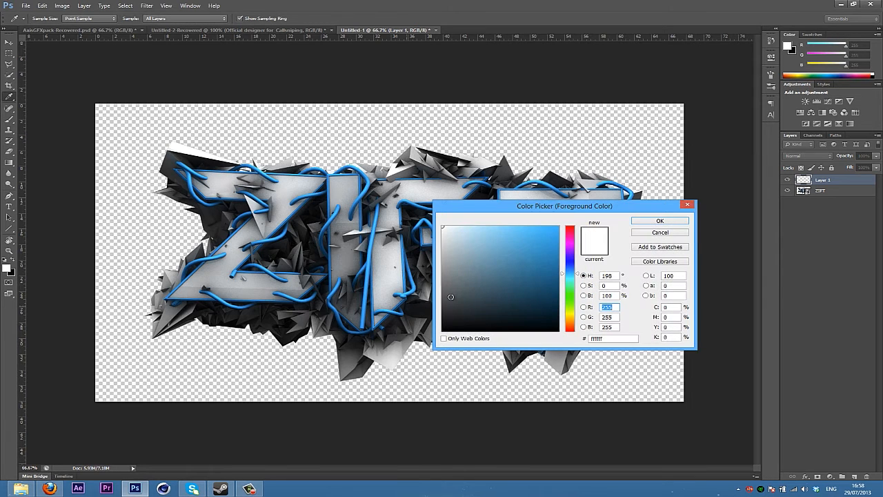
key("Return")
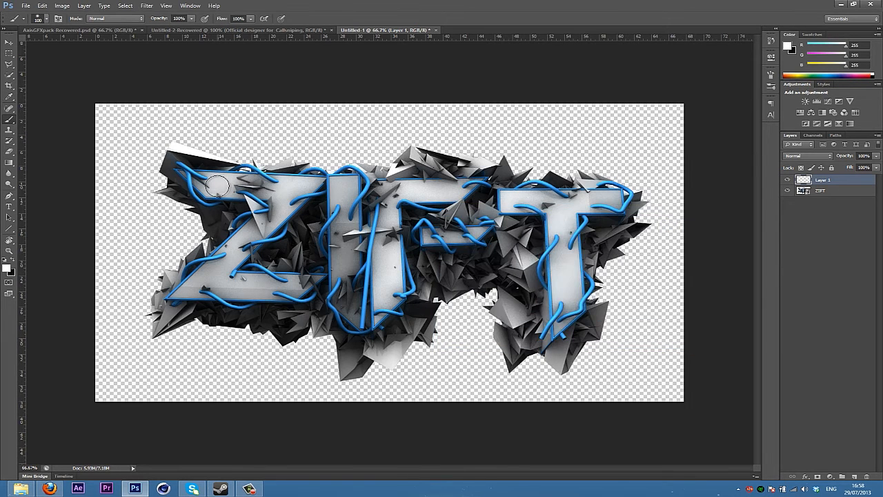
mouse_move(205, 186)
left_mouse_down()
mouse_move(289, 182)
mouse_move(296, 191)
mouse_move(193, 295)
mouse_move(237, 295)
left_mouse_up()
key("ctrl+z")
left_click_drag(207, 182, 274, 198)
key("ctrl+z")
Paint soft white strokes along the faces of the letters Z, I, F and T on Layer 1
mouse_move(216, 187)
left_mouse_down()
mouse_move(298, 196)
mouse_move(267, 207)
mouse_move(271, 225)
mouse_move(254, 213)
mouse_move(288, 206)
mouse_move(273, 204)
mouse_move(198, 287)
mouse_move(312, 285)
left_mouse_up()
key("ctrl+z")
left_click_drag(344, 191, 345, 316)
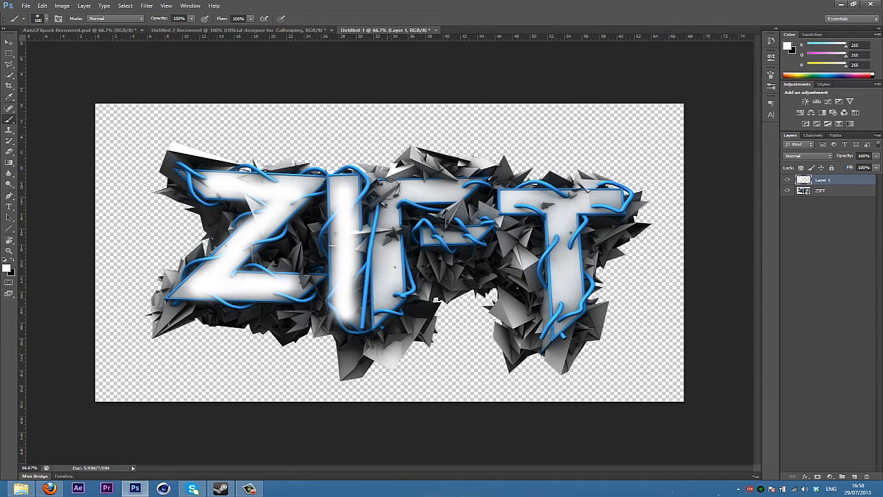
mouse_move(380, 191)
left_mouse_down()
mouse_move(462, 192)
mouse_move(442, 195)
left_mouse_up()
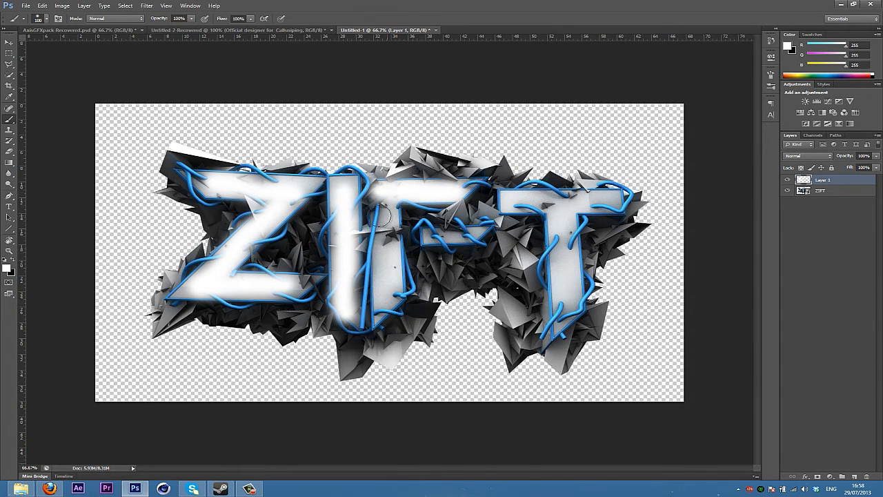
left_click_drag(384, 204, 384, 311)
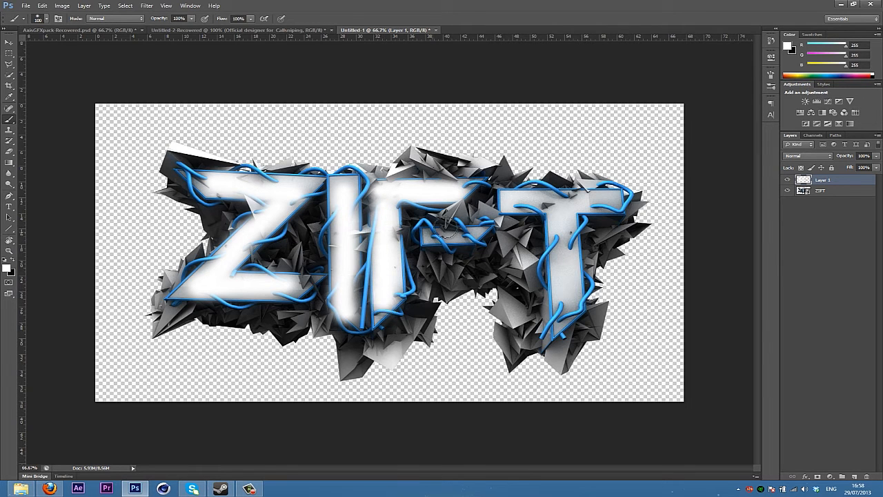
left_click_drag(432, 237, 494, 235)
key("bracketright")
key("bracketright")
key("bracketright")
mouse_move(513, 200)
left_mouse_down()
mouse_move(557, 205)
mouse_move(571, 312)
left_mouse_up()
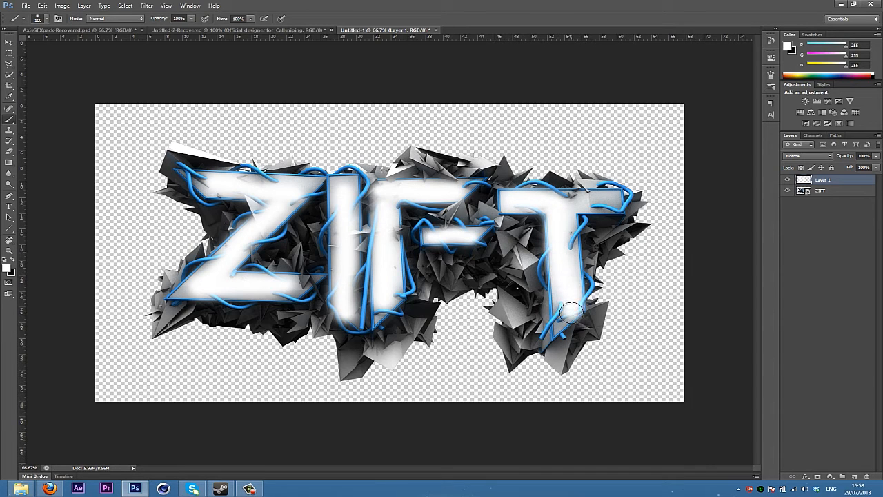
left_click_drag(570, 193, 610, 200)
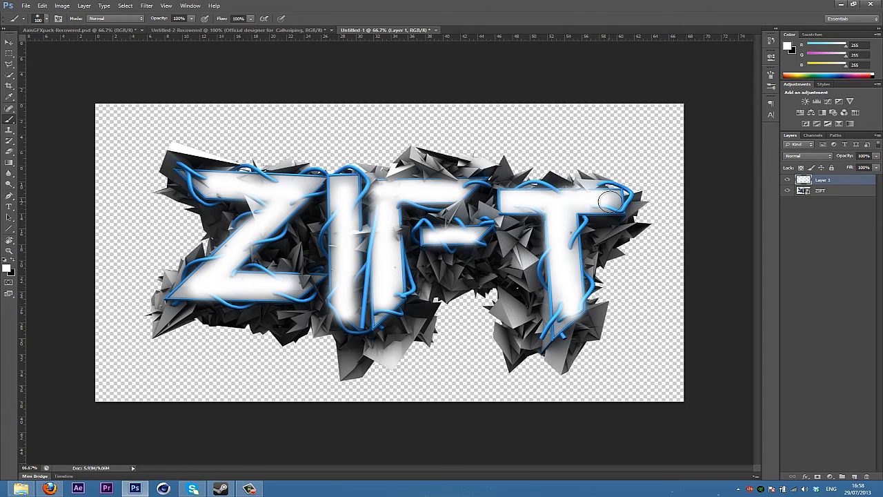
Set Layer 1's blend mode to Overlay and its opacity to 58%
key("v")
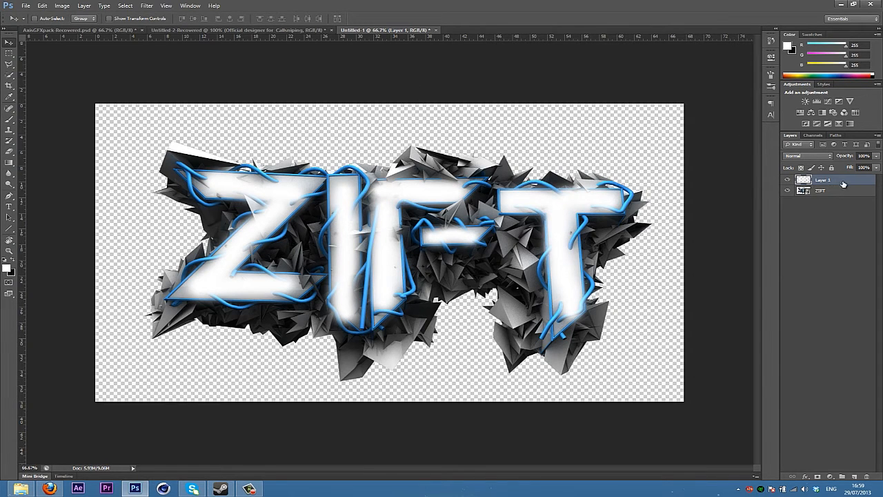
left_click(816, 160)
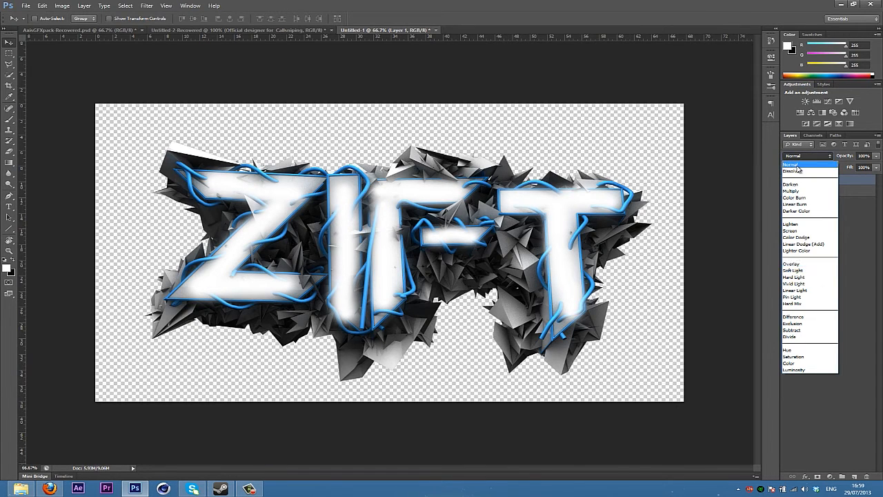
left_click(792, 264)
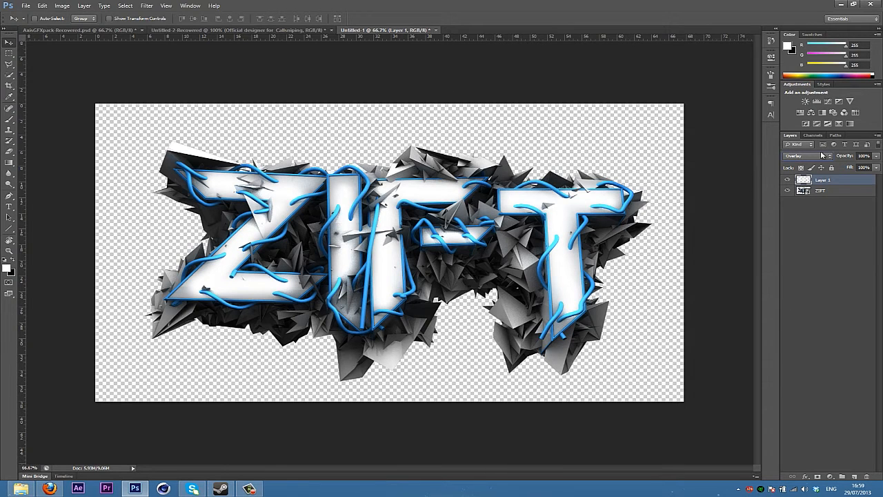
left_click_drag(838, 157, 827, 162)
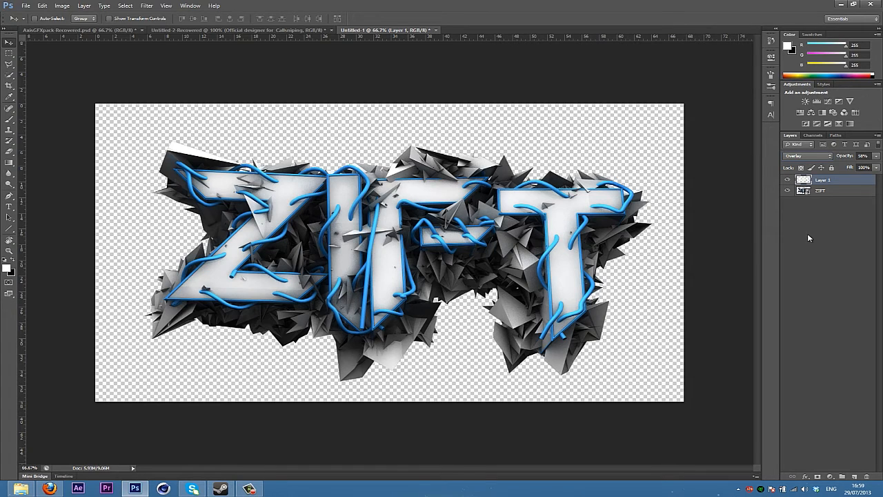
Soften the white highlights on Layer 1 by erasing over the letters with a 600 px Eraser
key("e")
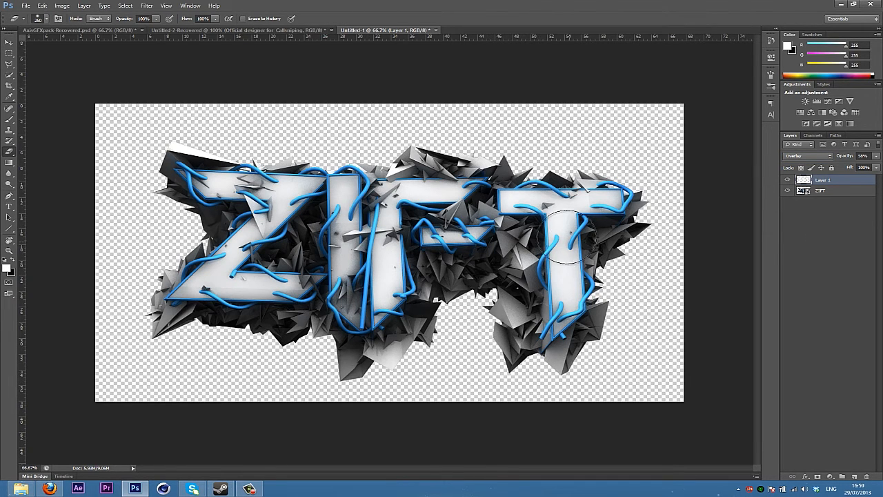
left_click_drag(565, 237, 569, 296)
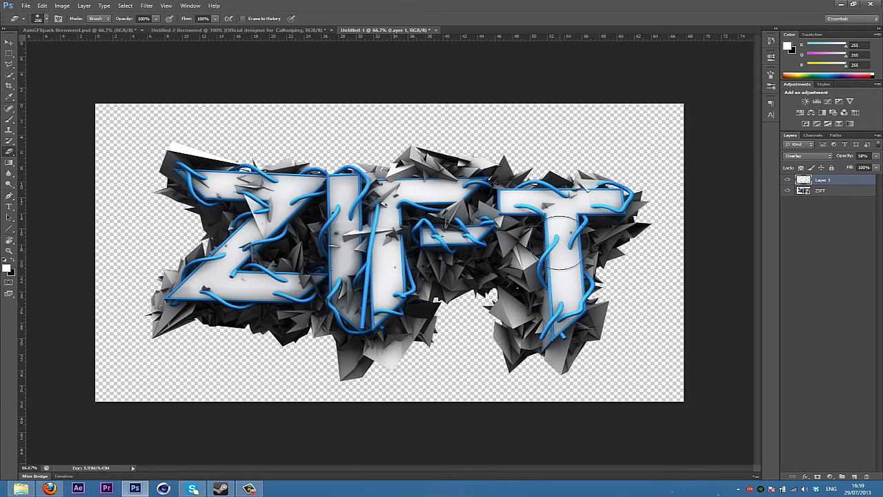
key("bracketright")
key("bracketright")
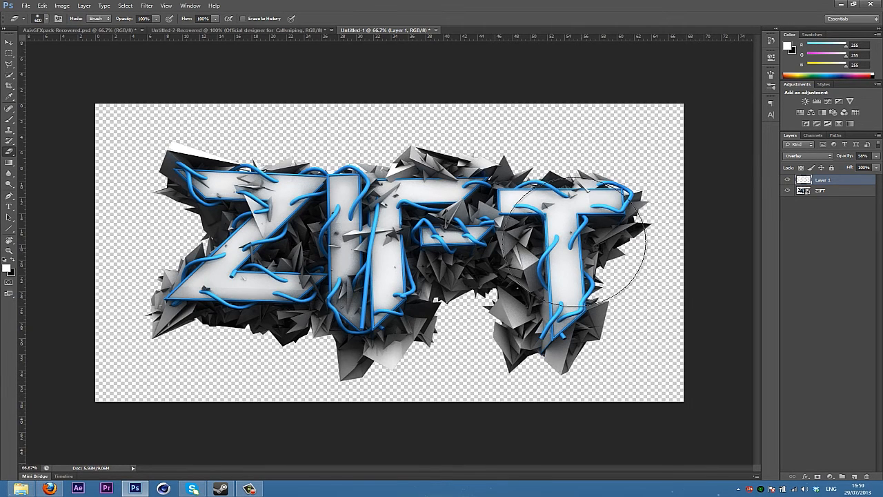
key("bracketright")
key("bracketright")
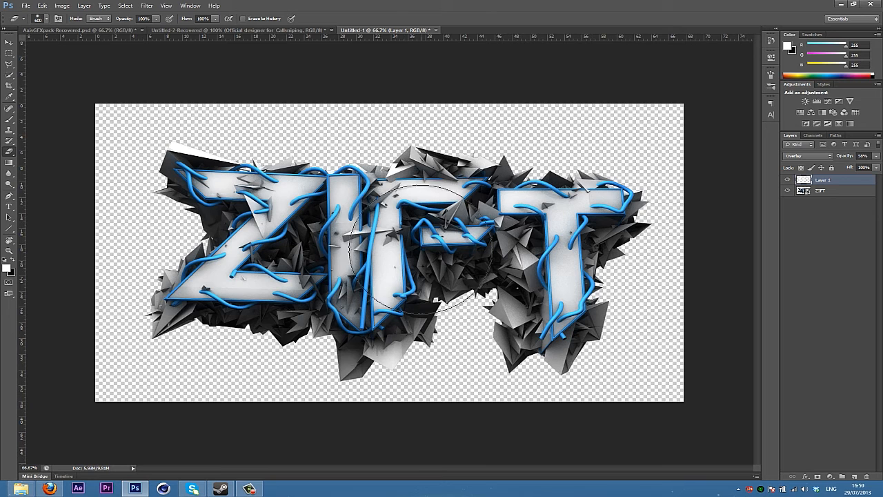
left_click(432, 240)
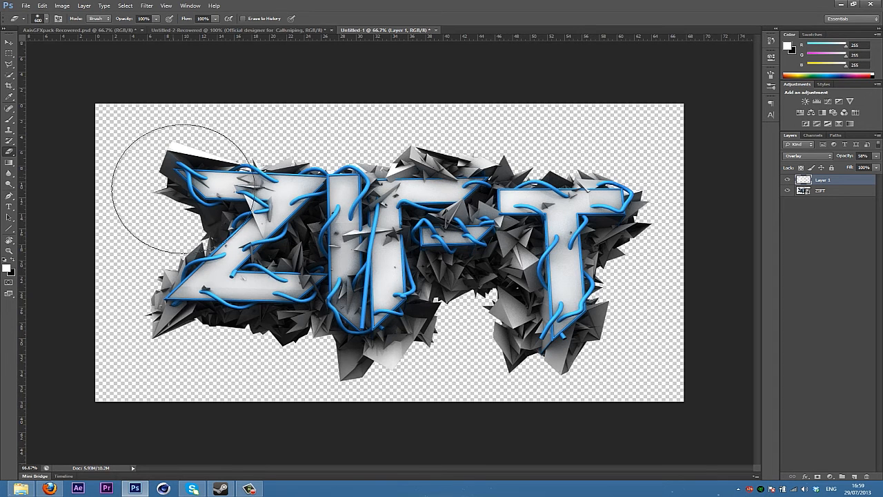
left_click(232, 238)
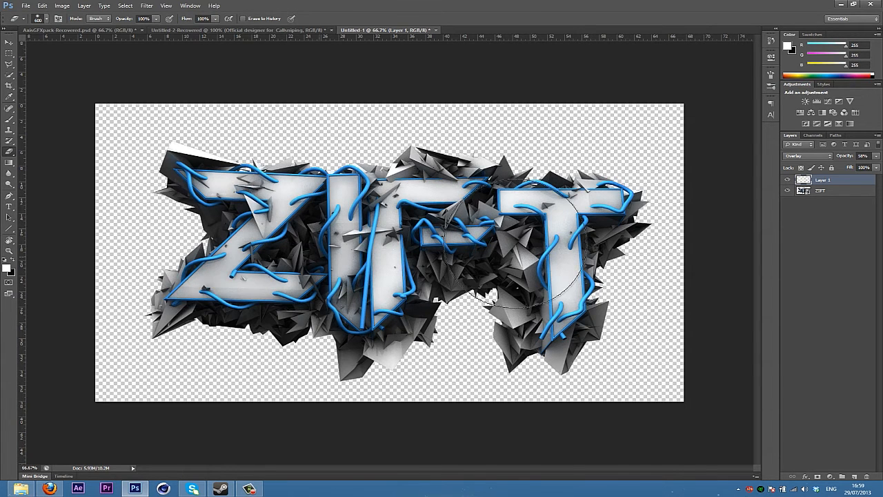
Hide and show Layer 1 repeatedly to compare the letters with and without the highlights
key("v")
left_click(790, 182)
left_click(790, 182)
left_click(790, 181)
left_click(789, 182)
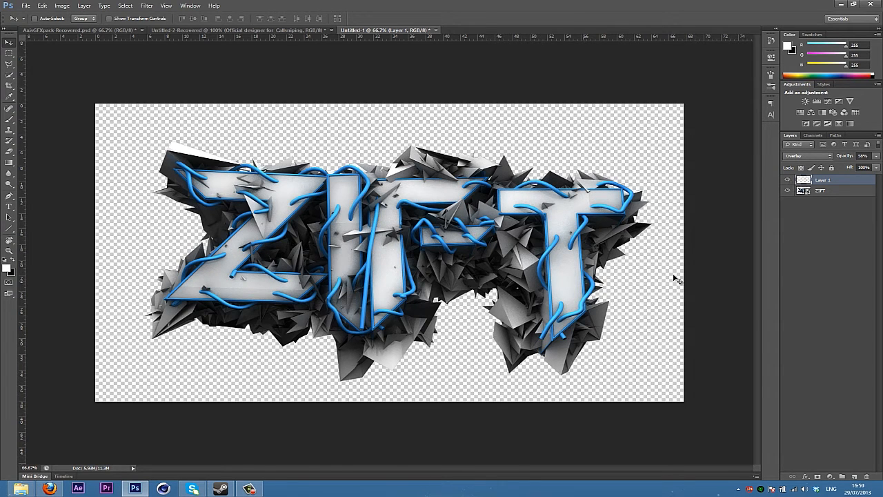
Start the Oil Paint filter on the ZIFT layer with Shine 0 and Angular Direction 360
left_click(838, 193)
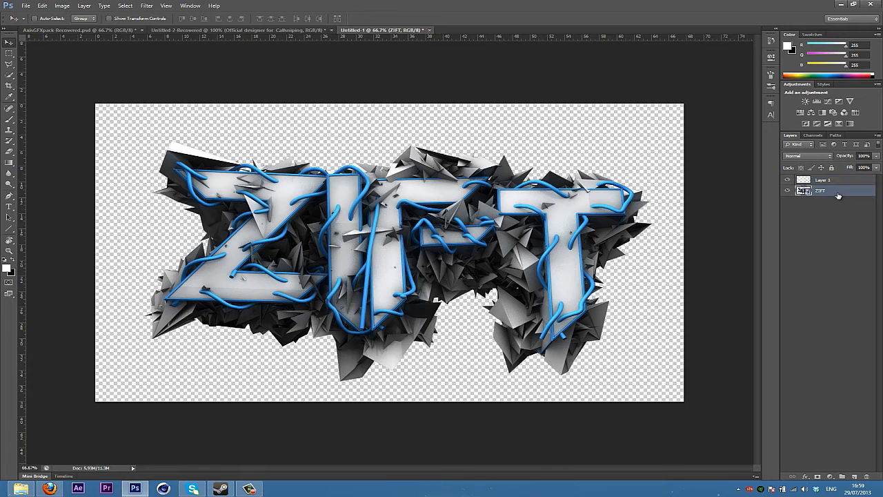
left_click(148, 6)
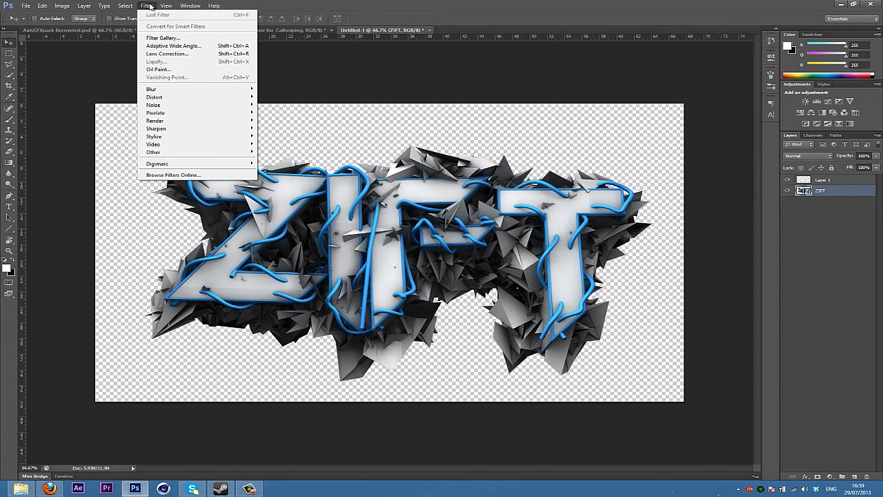
left_click(169, 69)
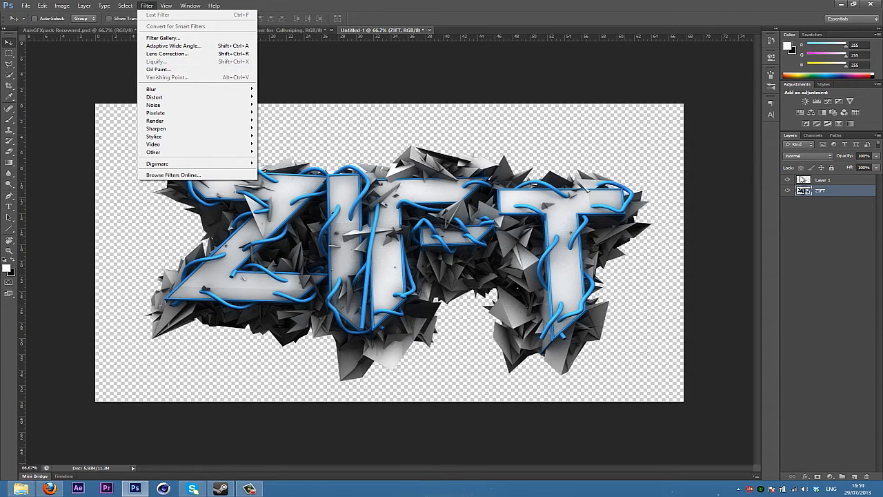
left_click(162, 69)
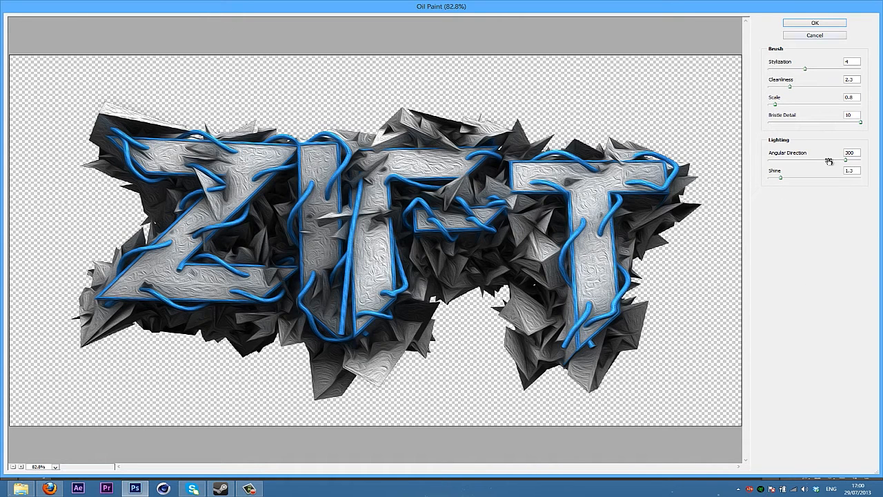
left_click_drag(778, 178, 762, 180)
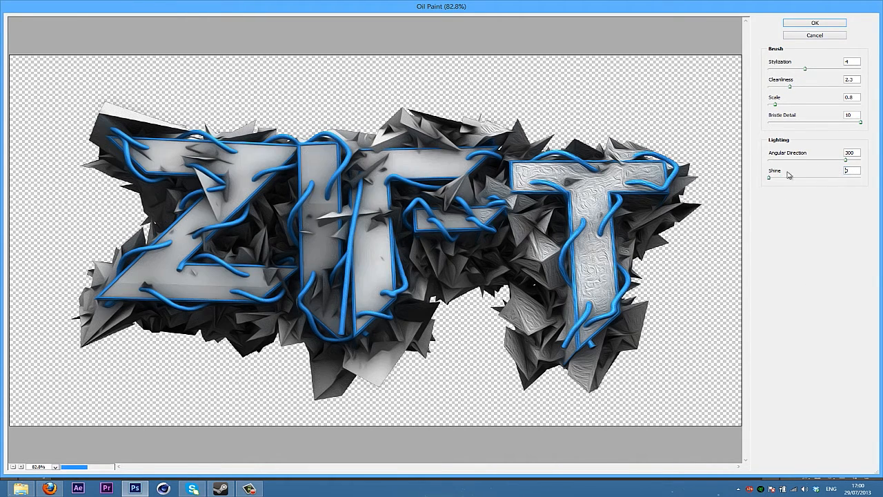
mouse_move(774, 180)
left_mouse_down()
mouse_move(786, 181)
mouse_move(715, 186)
left_mouse_up()
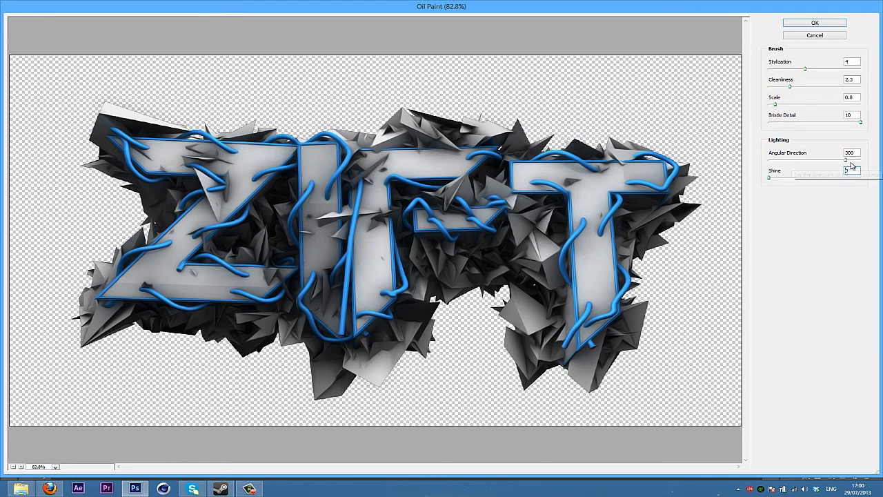
left_click_drag(849, 163, 870, 166)
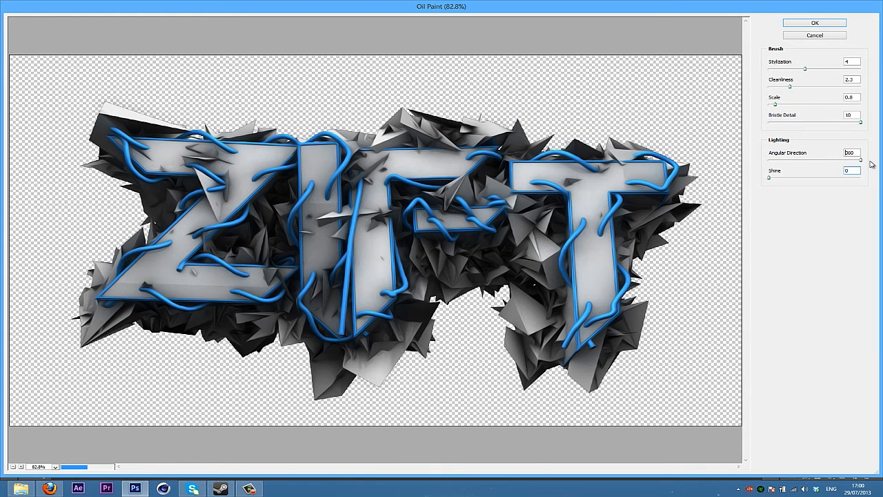
Set the Oil Paint Cleanliness and Scale to 10 and Stylization to about 2.67, then apply the filter
left_click(860, 104)
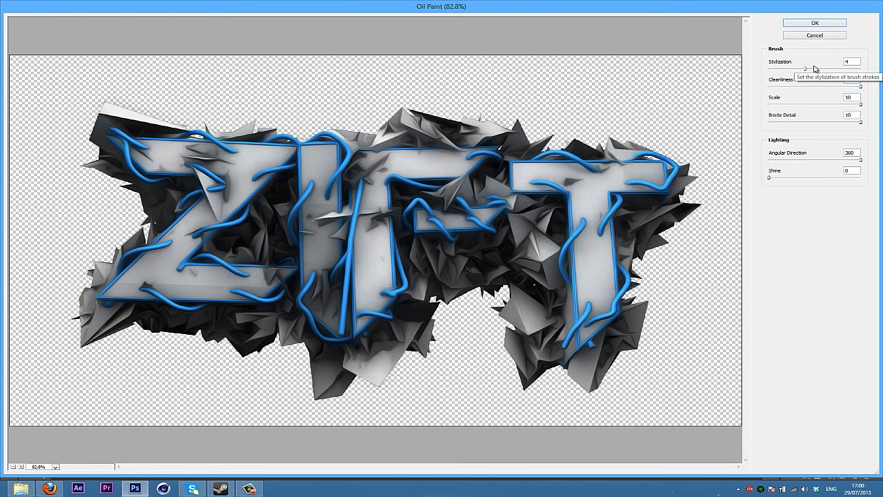
left_click_drag(811, 68, 871, 65)
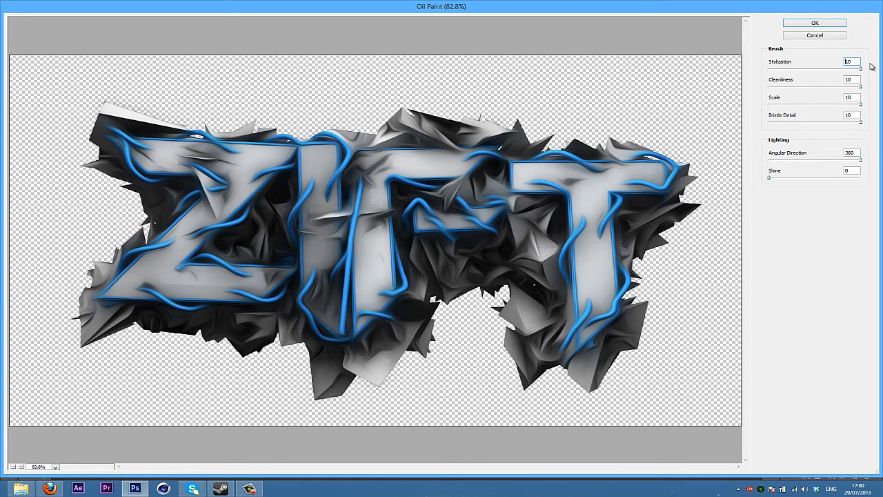
left_click_drag(860, 68, 791, 81)
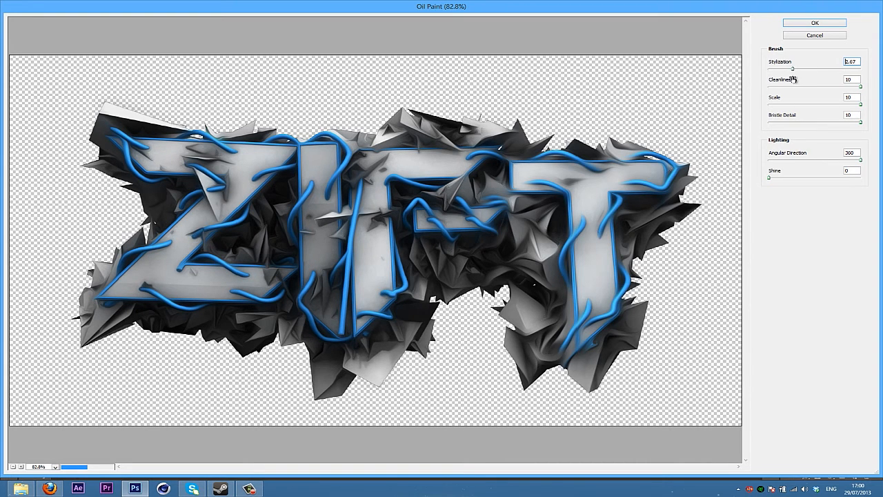
left_click(814, 23)
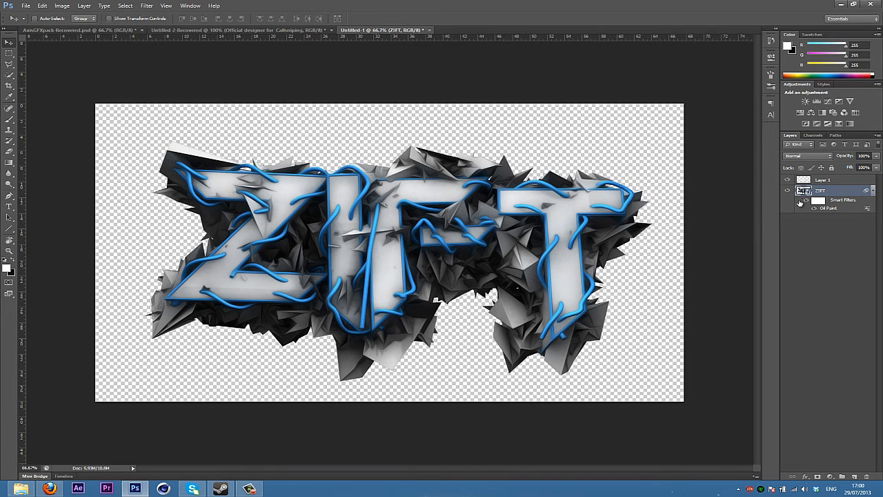
Toggle the ZIFT layer's smart filters off and on to compare the oil paint effect, then collapse the filter list
left_click(809, 200)
left_click(808, 200)
left_click(809, 200)
left_click(808, 200)
left_click(872, 193)
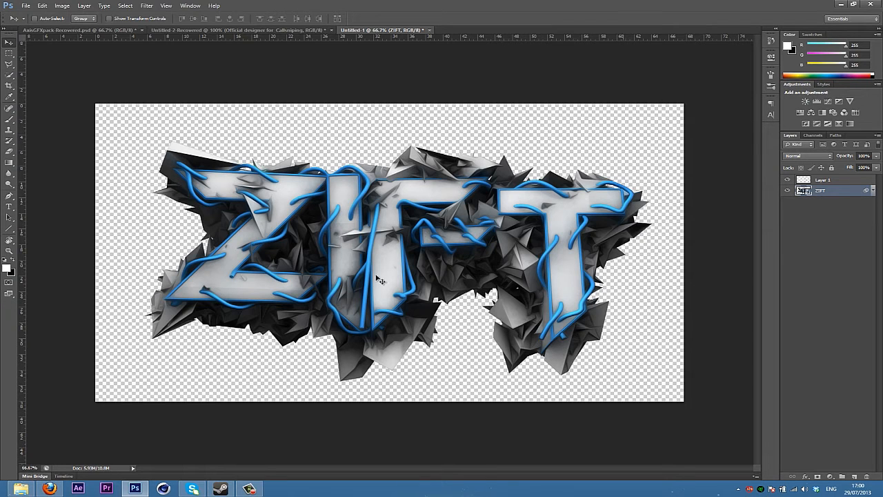
Copy the CC's group from AxisGFXpack-Recovered.psd into the Untitled-1 document and place it above Layer 1
left_click(121, 31)
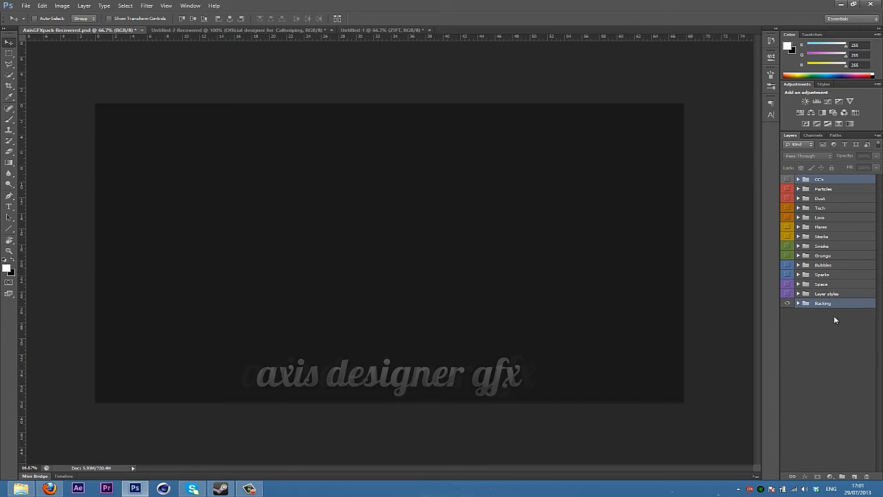
left_click(833, 316)
left_click(825, 181)
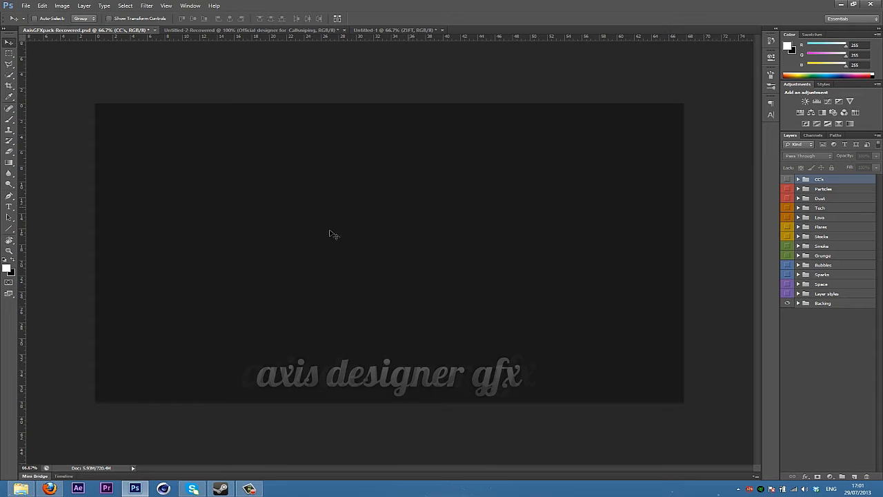
left_click_drag(392, 276, 718, 171)
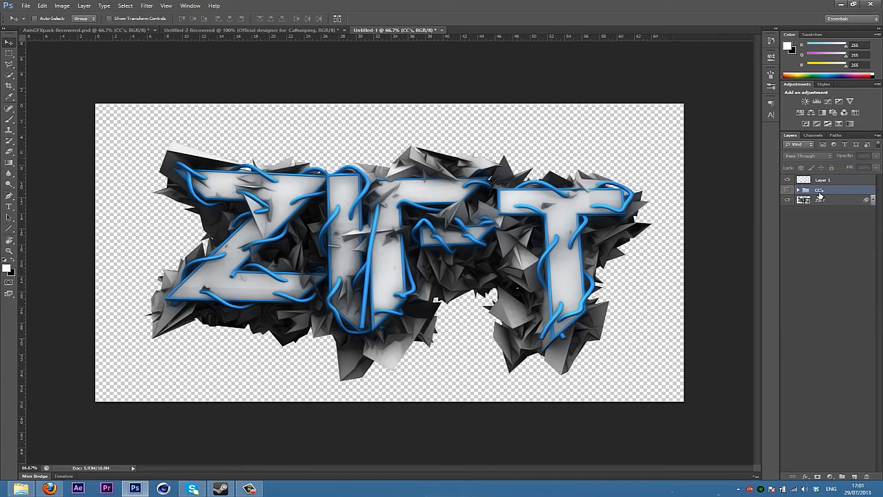
left_click_drag(820, 191, 825, 179)
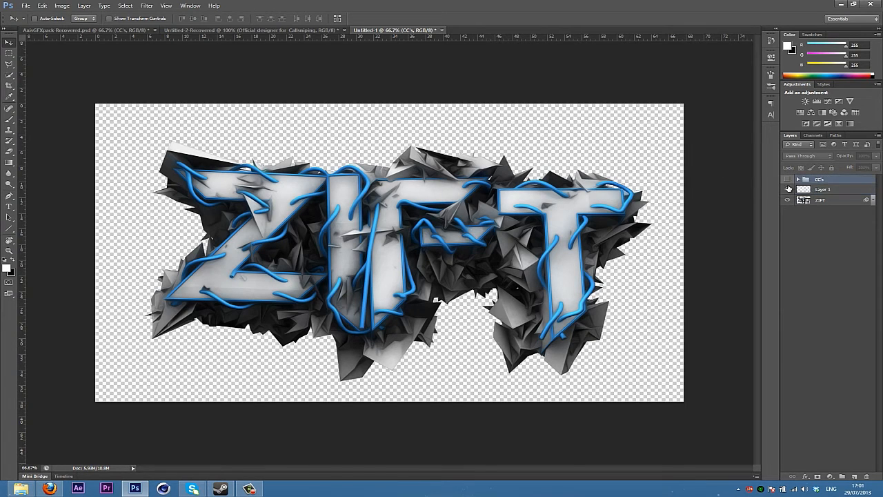
Make the Purange :P colour correction inside the CC's group visible and select it
left_click(798, 179)
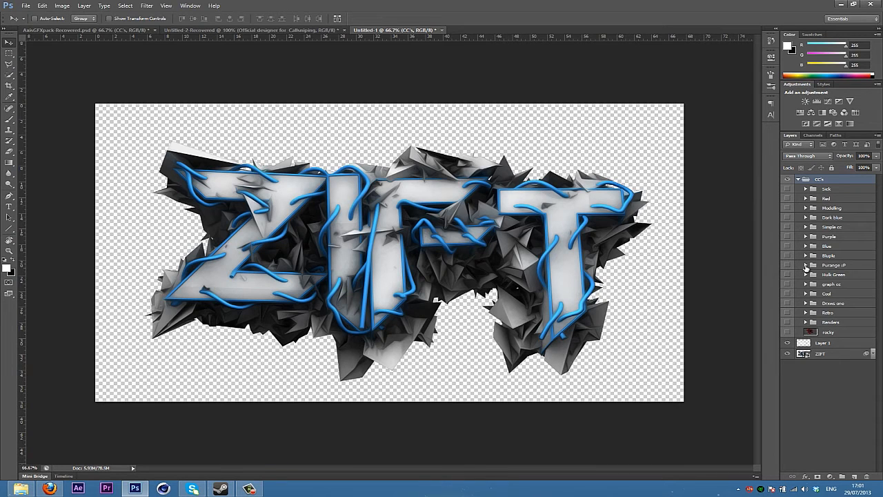
left_click(788, 266)
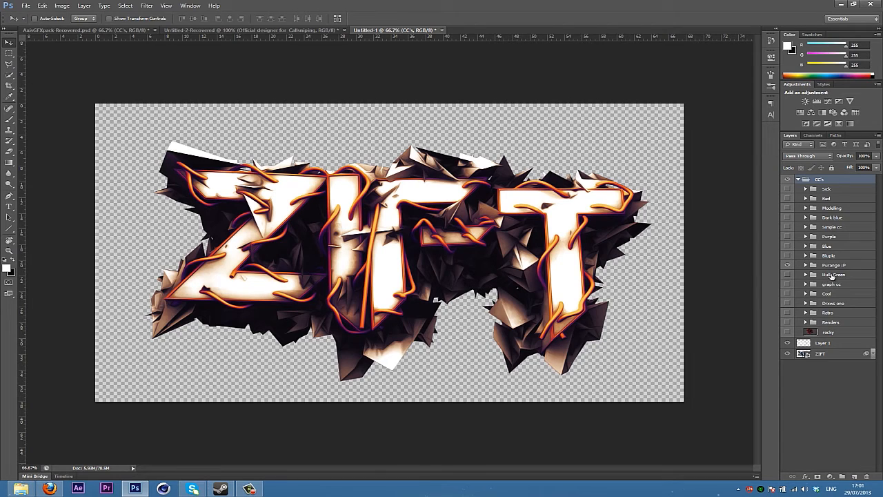
left_click(851, 265)
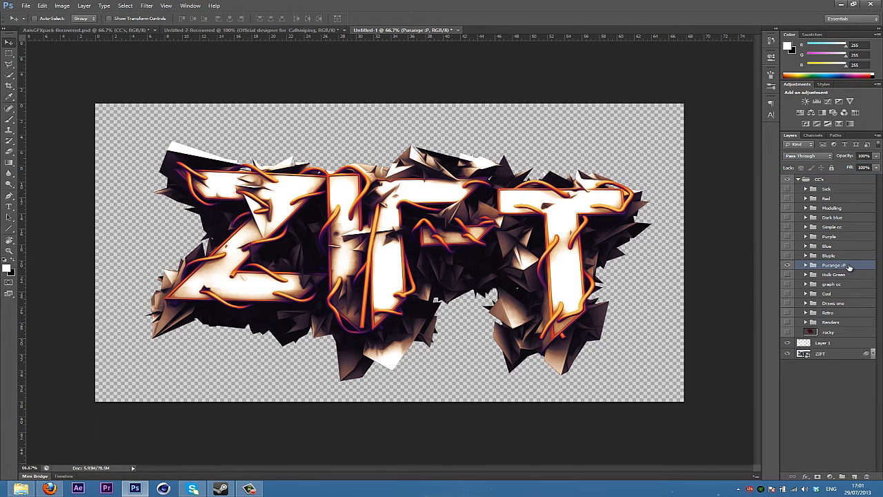
Inspect the gradient of the uppermost Gradient Map in the Purange :P group, then collapse the groups
left_click(805, 265)
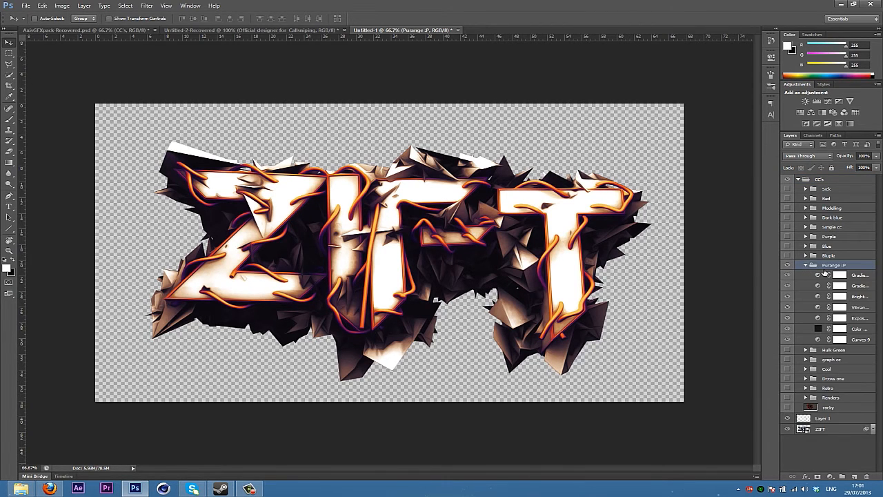
left_click(818, 276)
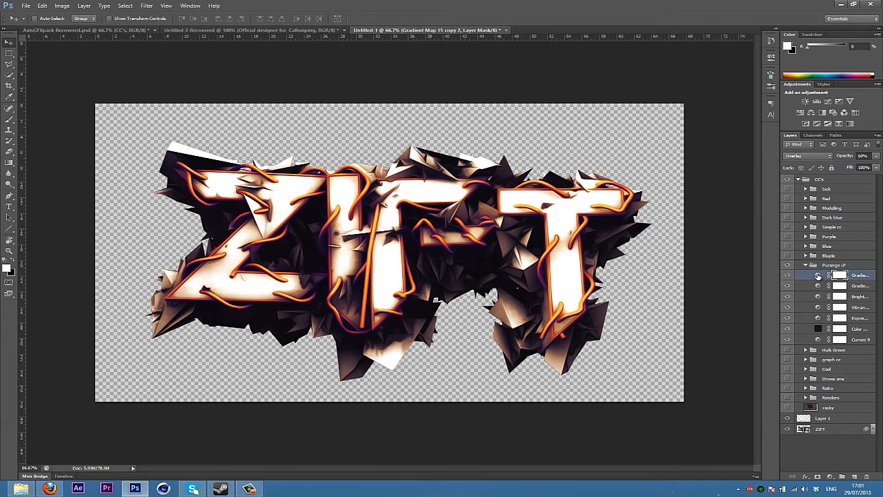
left_click(818, 275)
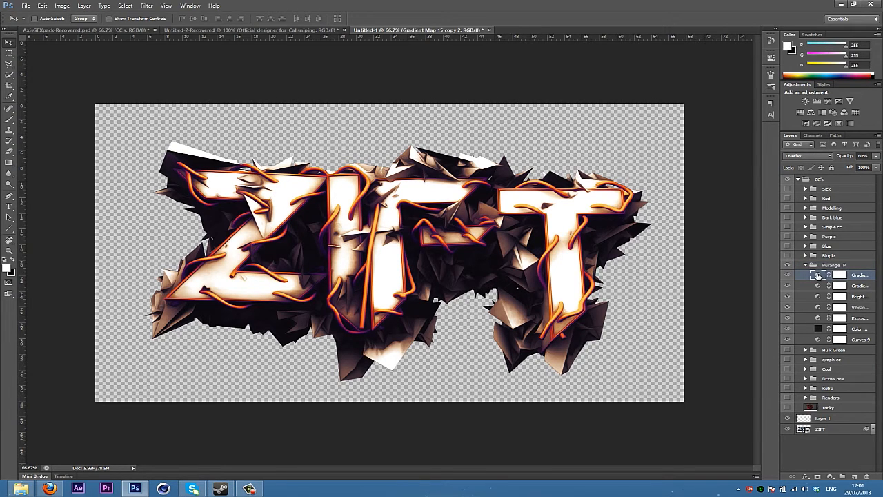
double_click(818, 275)
left_click(686, 81)
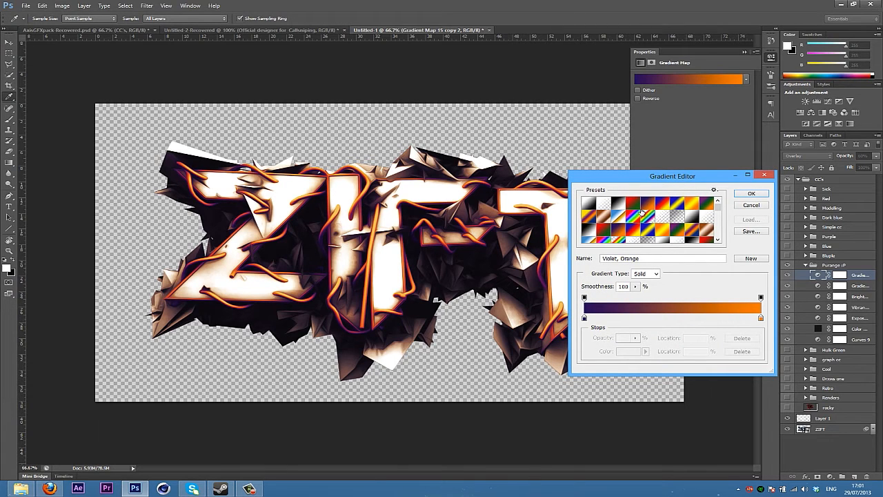
left_click(751, 194)
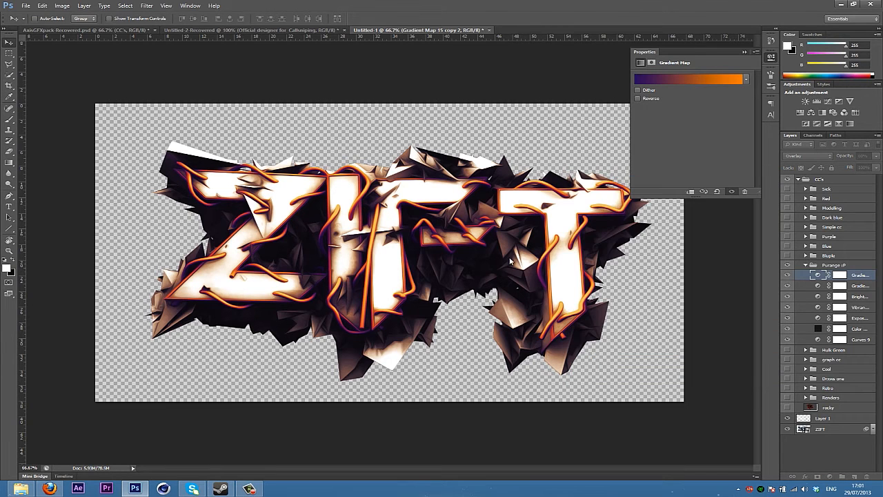
left_click(771, 58)
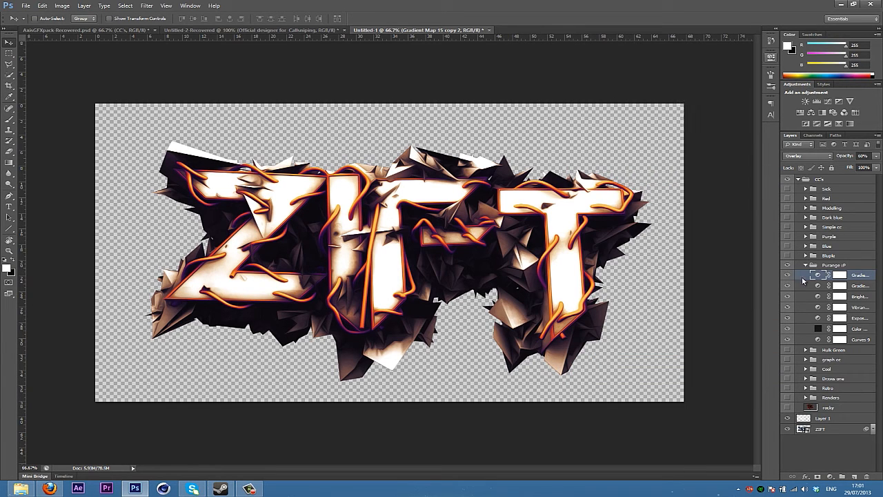
left_click(805, 265)
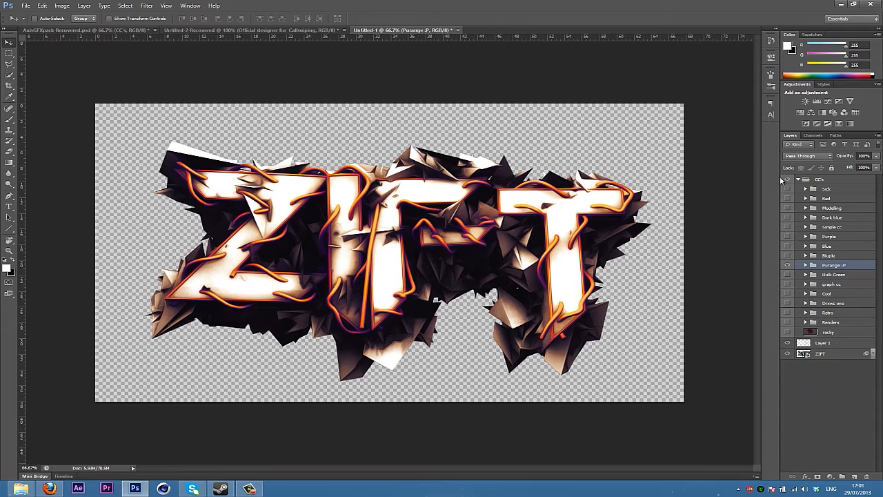
left_click(799, 179)
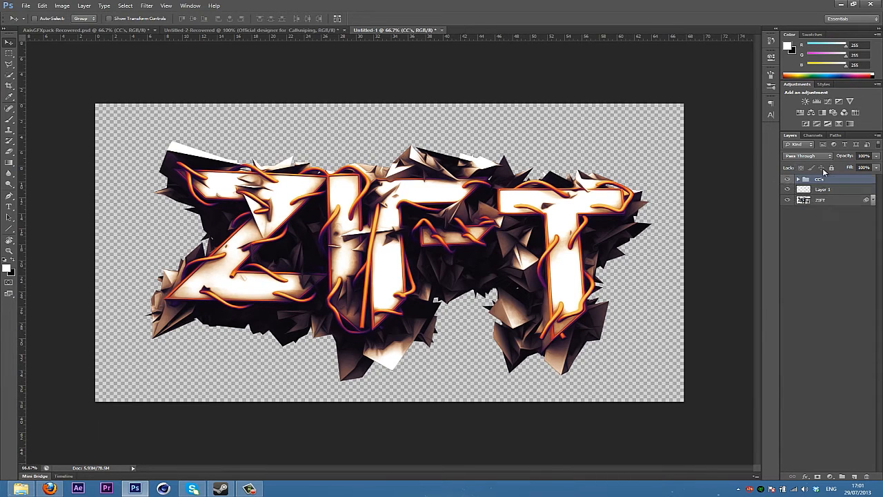
Lower the opacity of the Purange :P group to about 84%
left_click(797, 180)
left_click(827, 266)
left_click_drag(844, 159, 836, 158)
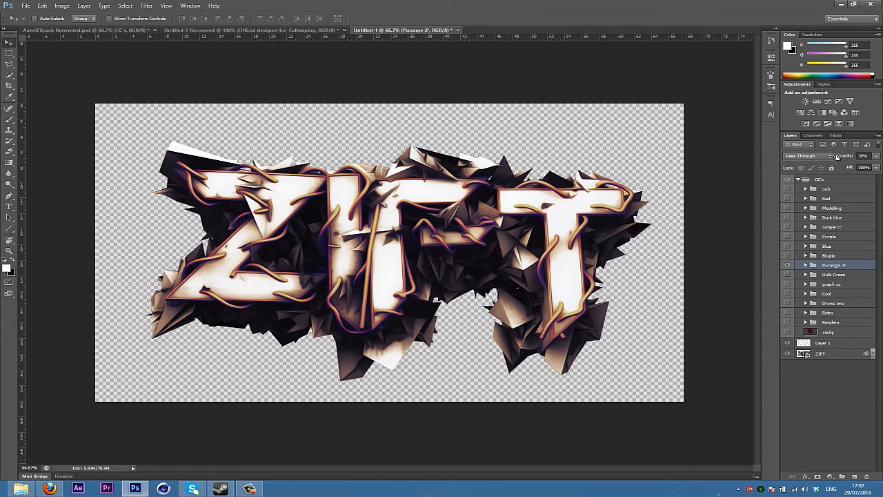
left_click_drag(840, 157, 850, 156)
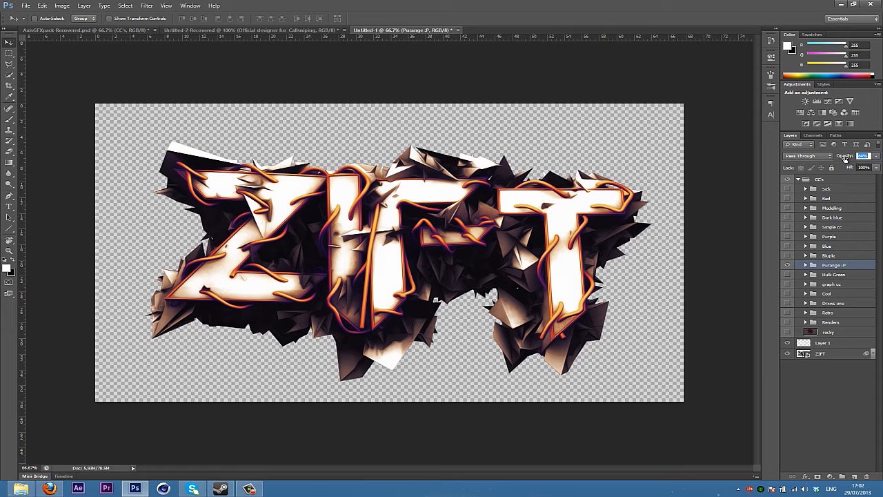
key("Return")
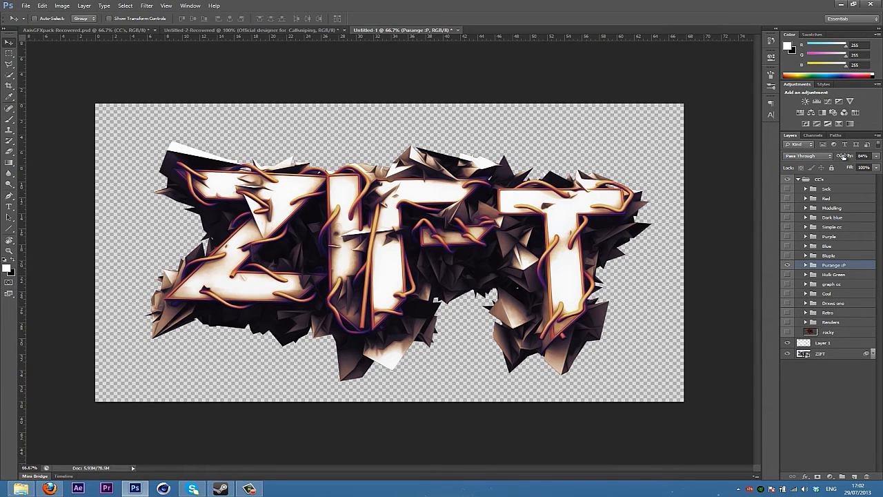
left_click_drag(845, 158, 843, 159)
left_click(821, 388)
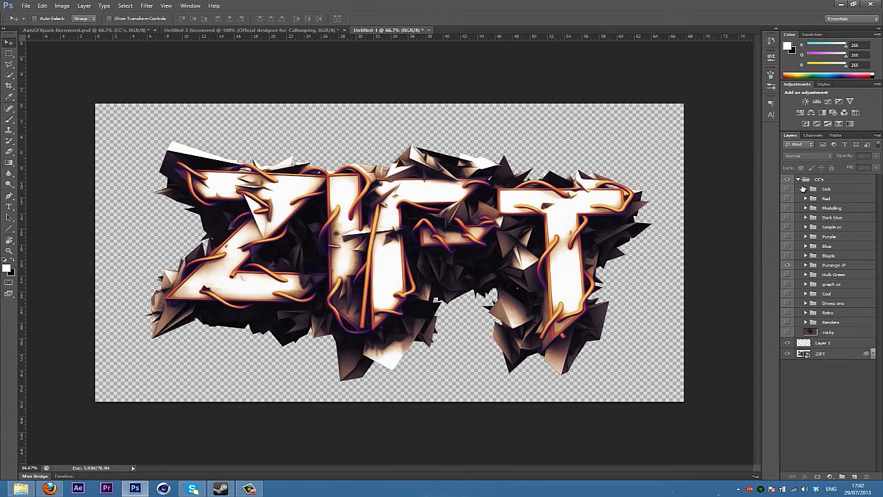
Collapse the CC's group and merge Layer 1 with the ZIFT layer
left_click(798, 179)
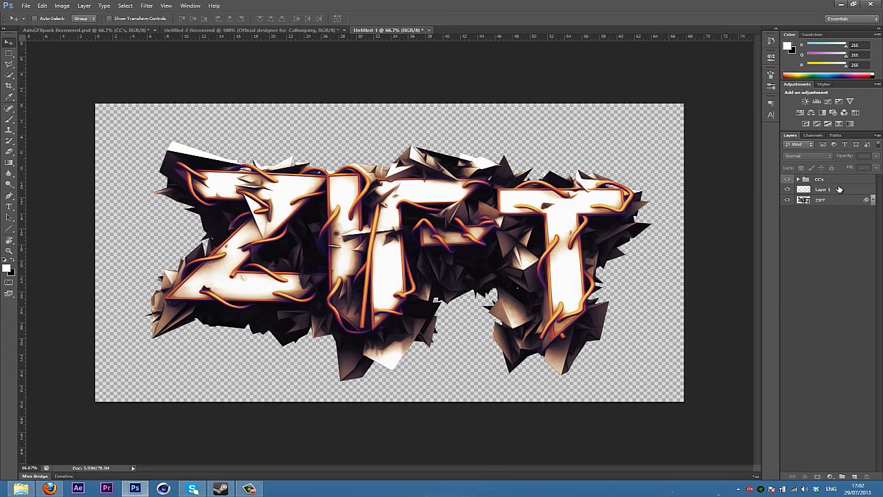
left_click(839, 189)
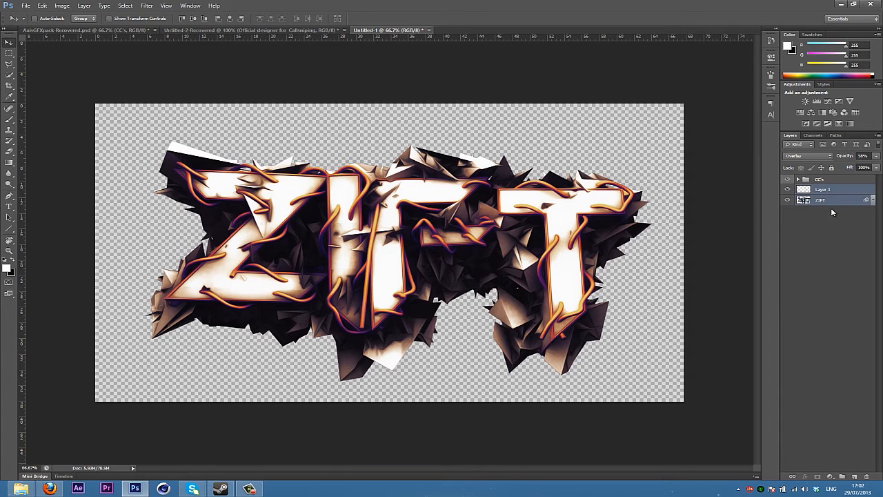
right_click(843, 202)
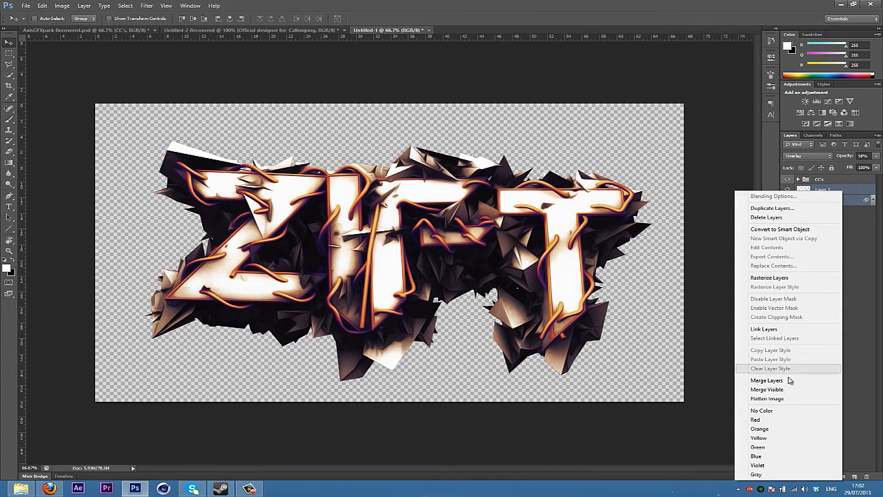
key("Return")
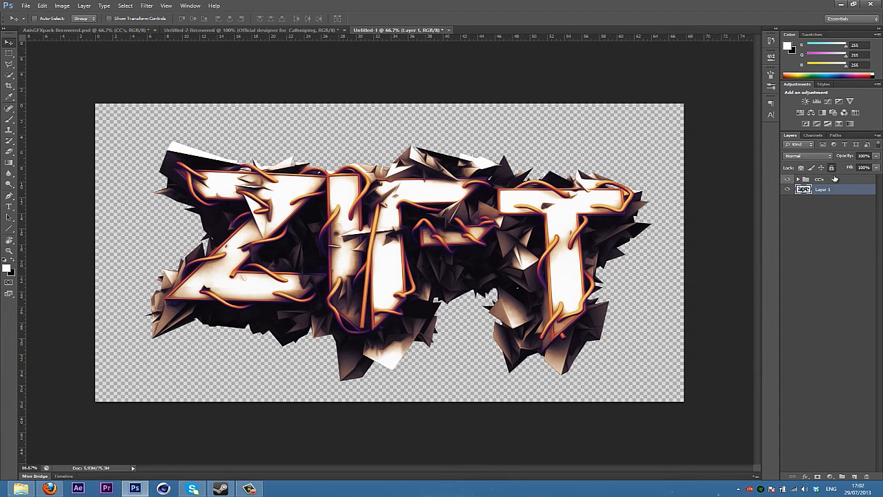
Select the CC's group together with Layer 1, and open OneChannel.psd from the Downloads folder
left_click(844, 181, "shift")
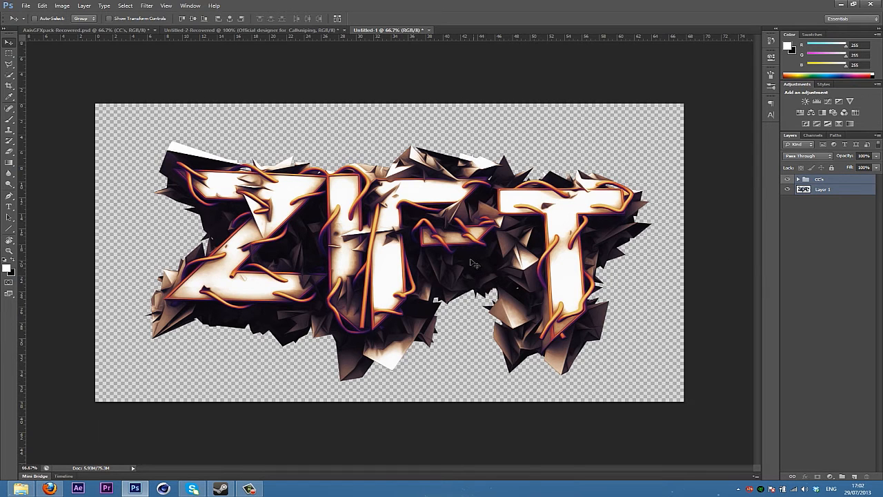
key("ctrl+o")
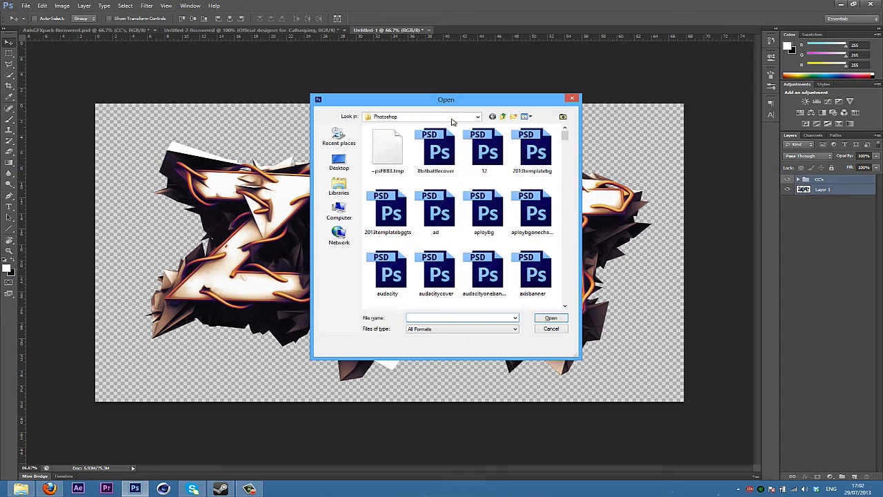
left_click(427, 118)
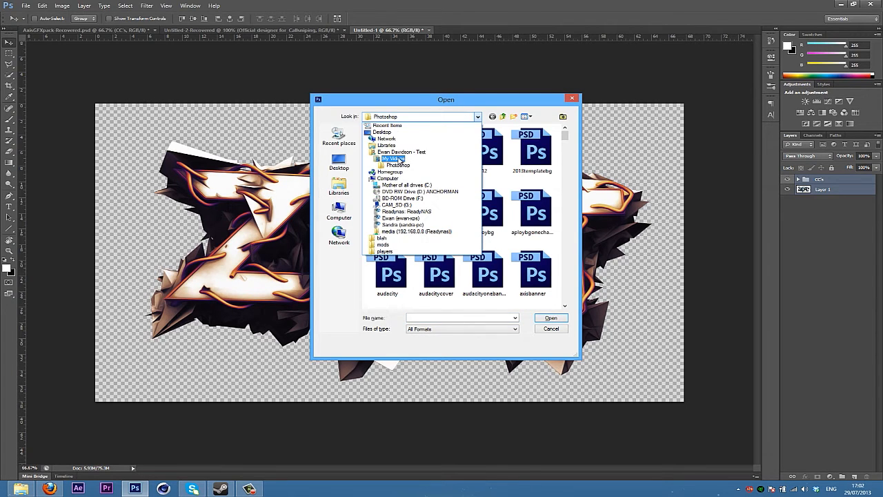
left_click(400, 152)
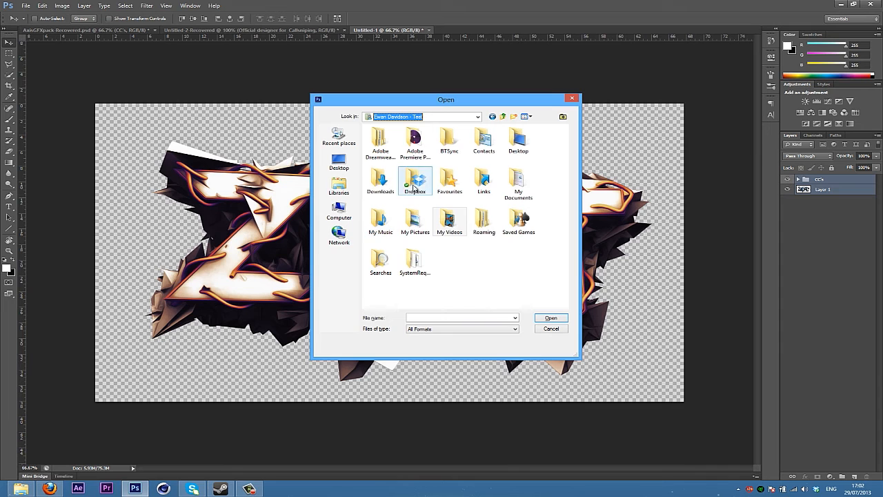
double_click(380, 181)
left_click(411, 171)
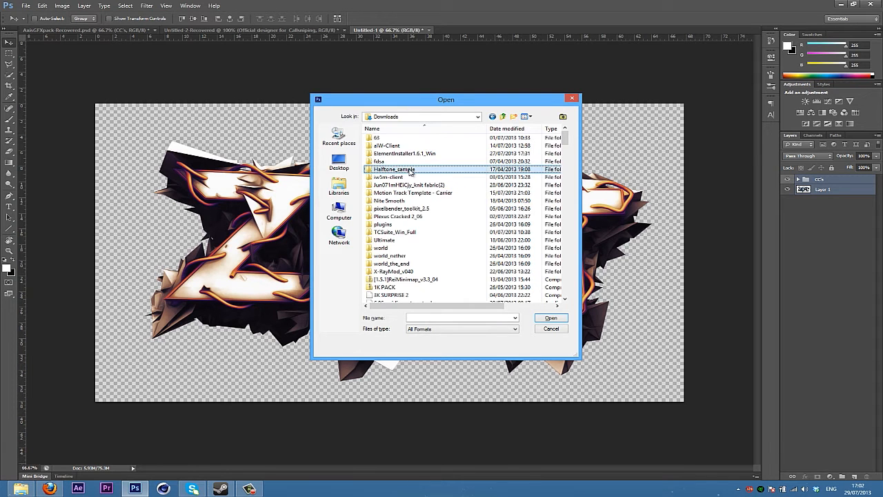
type("on")
key("Return")
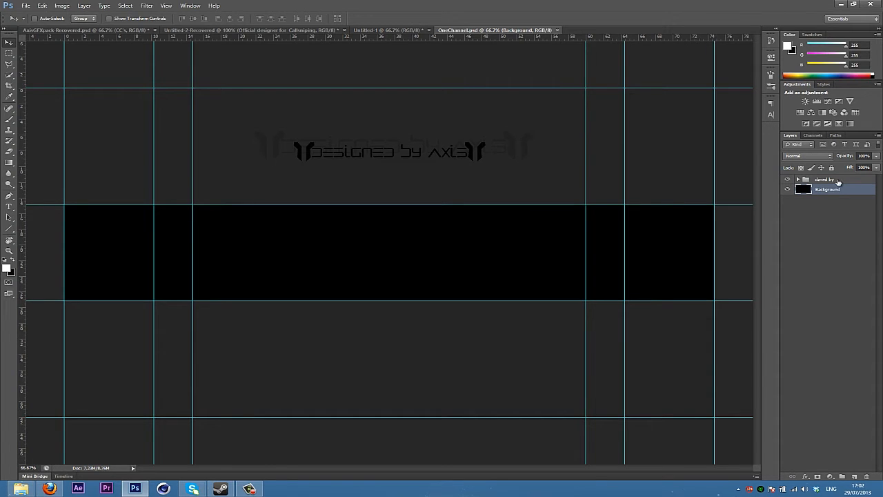
Briefly hide the dzned by group to check the black background beneath it, and show it again
left_click(792, 180)
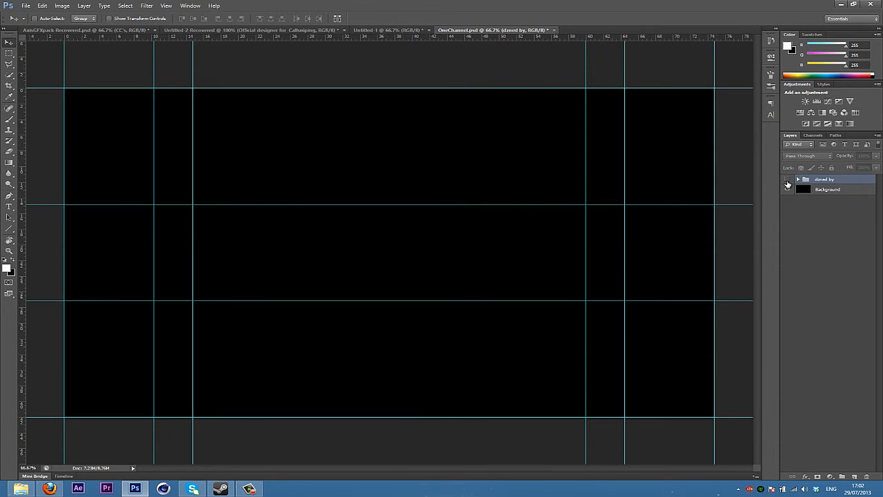
left_click(787, 180)
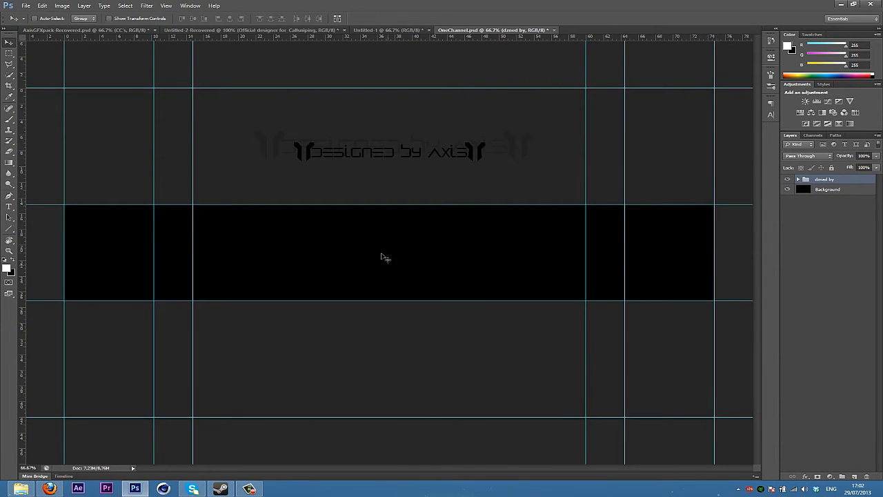
Copy the CC's group and Layer 1 from Untitled-1 into the OneChannel.psd document
left_click(292, 32)
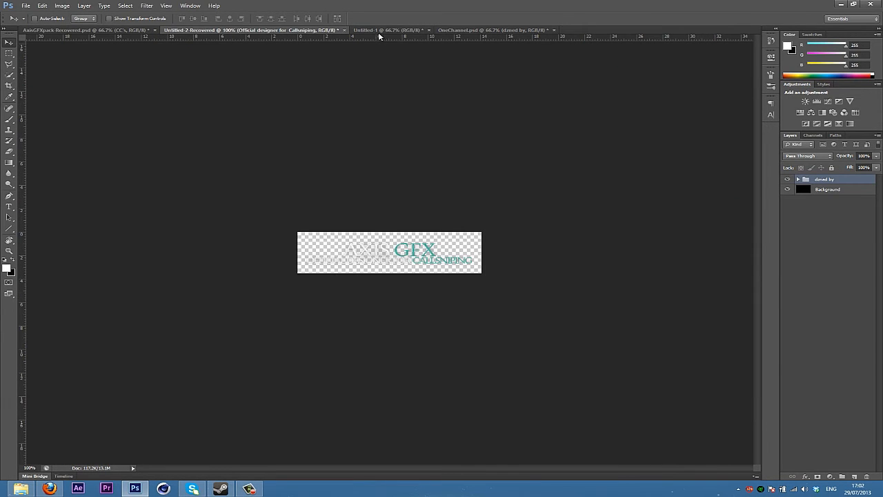
key("ctrl+Tab")
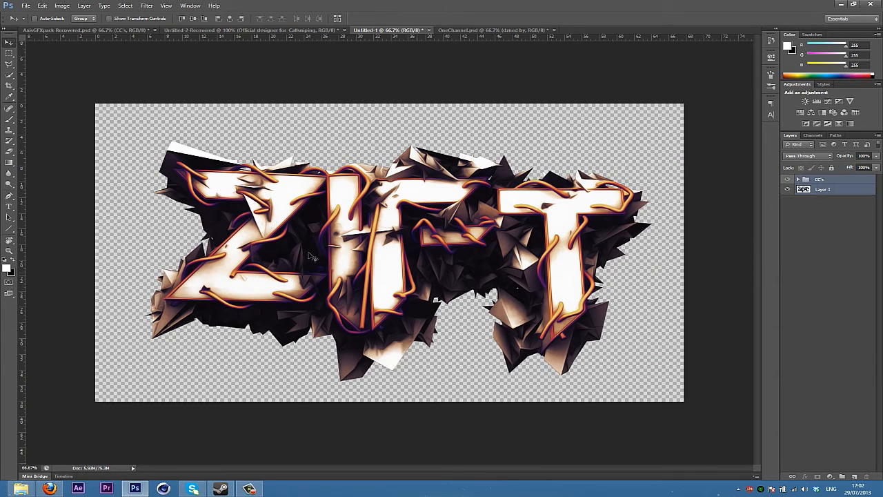
left_click_drag(503, 32, 762, 218)
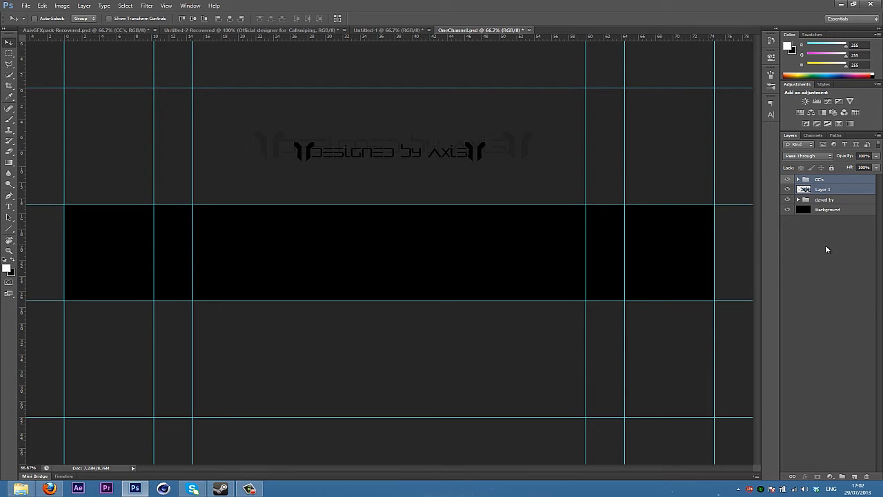
Move the CC's group and Layer 1 beneath the dzned by group in the layer order
left_click(827, 249)
left_click(830, 179, "shift")
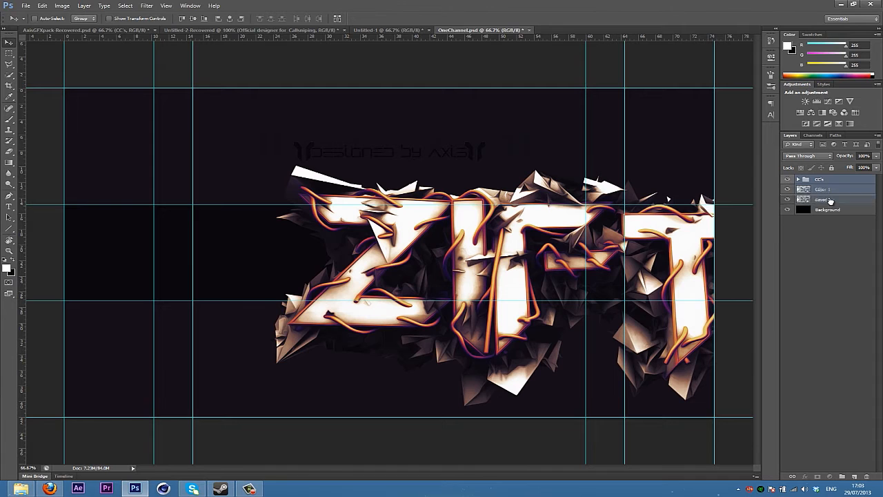
key("ctrl+bracketleft")
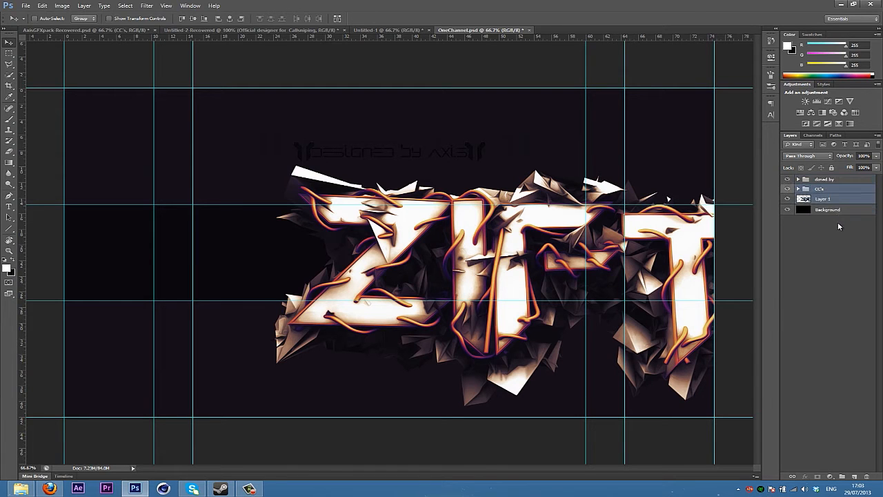
left_click(839, 227)
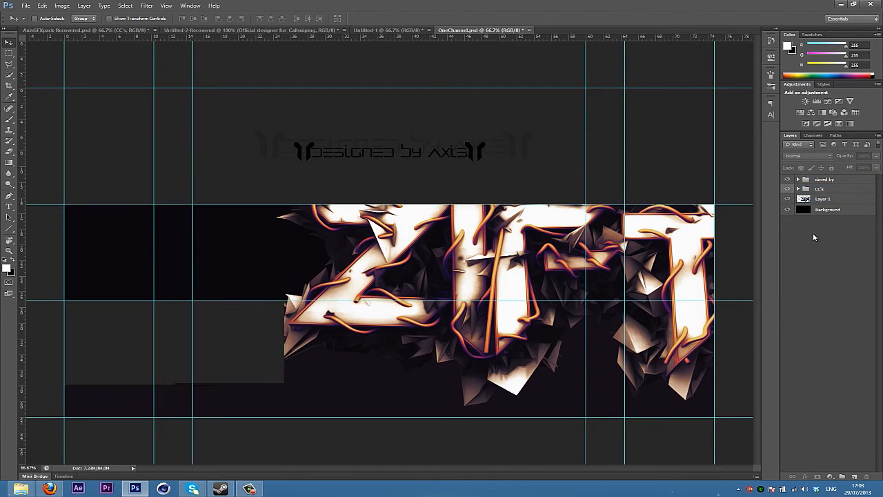
Reposition the ZIFT text on Layer 1 and scale it down proportionally to about 54%
left_click(843, 200)
left_click_drag(412, 274, 379, 269)
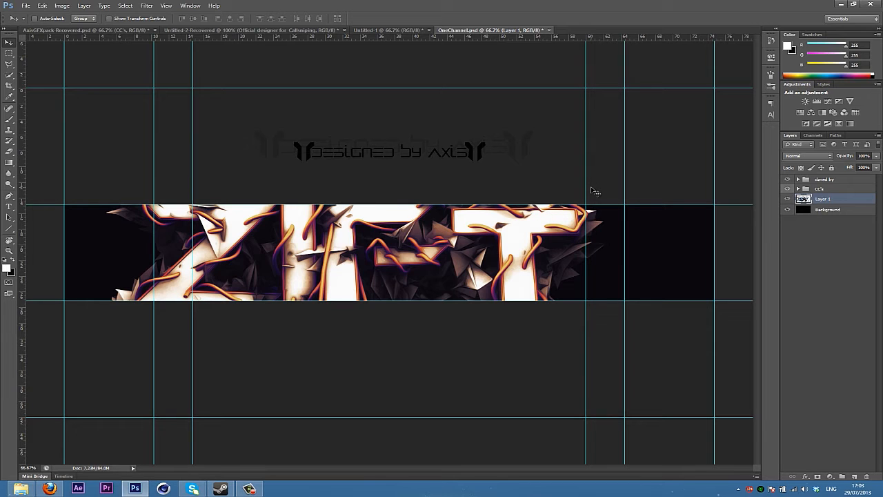
key("ctrl+t")
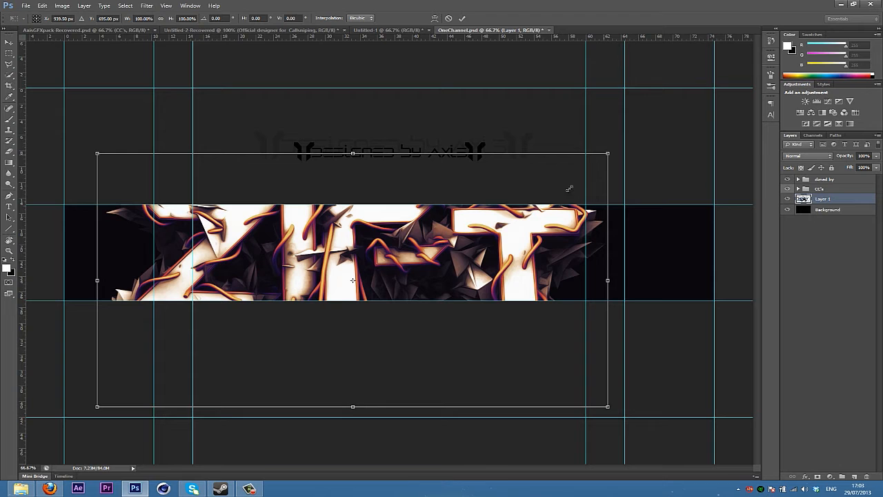
left_click_drag(431, 253, 429, 255)
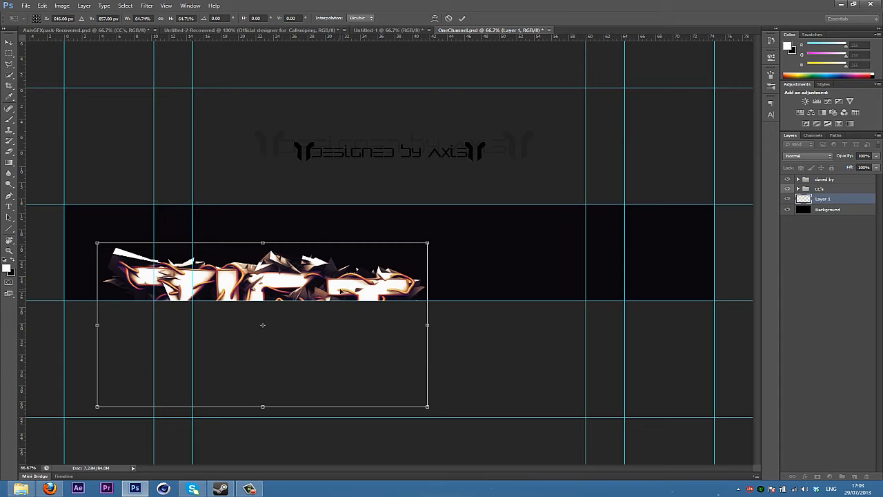
left_click_drag(447, 233, 483, 226)
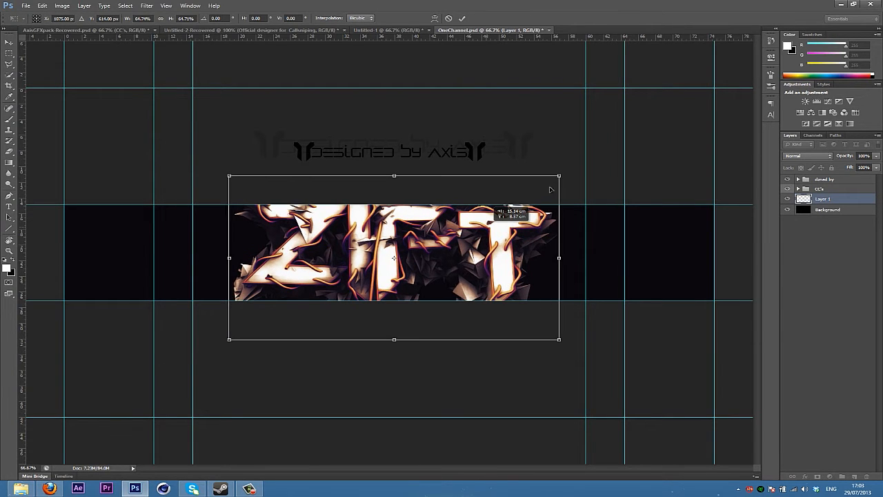
left_click_drag(558, 176, 566, 245)
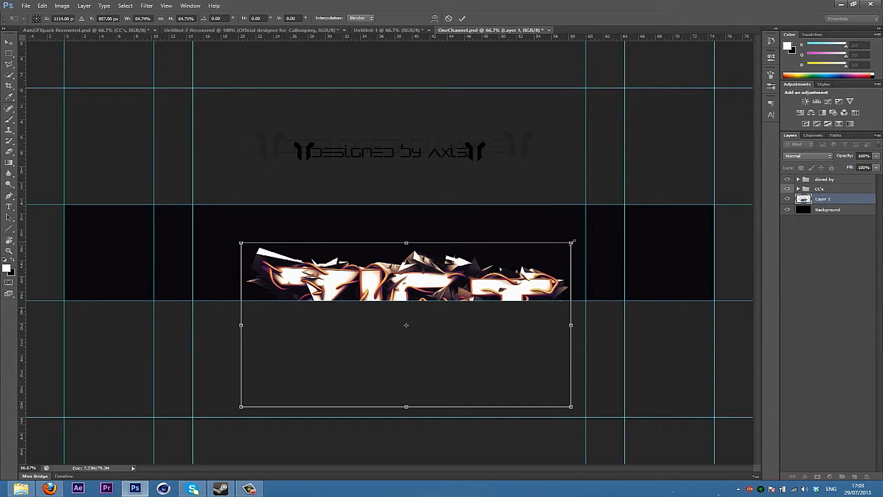
left_click_drag(527, 285, 526, 286)
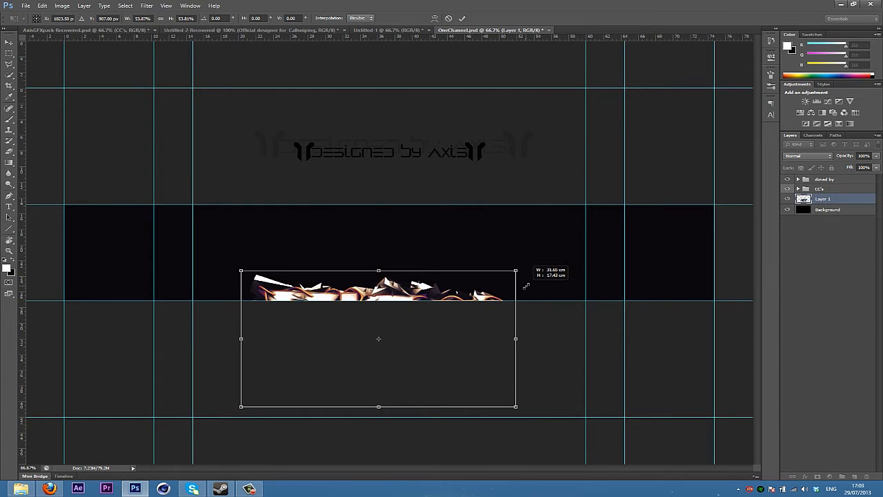
key("Return")
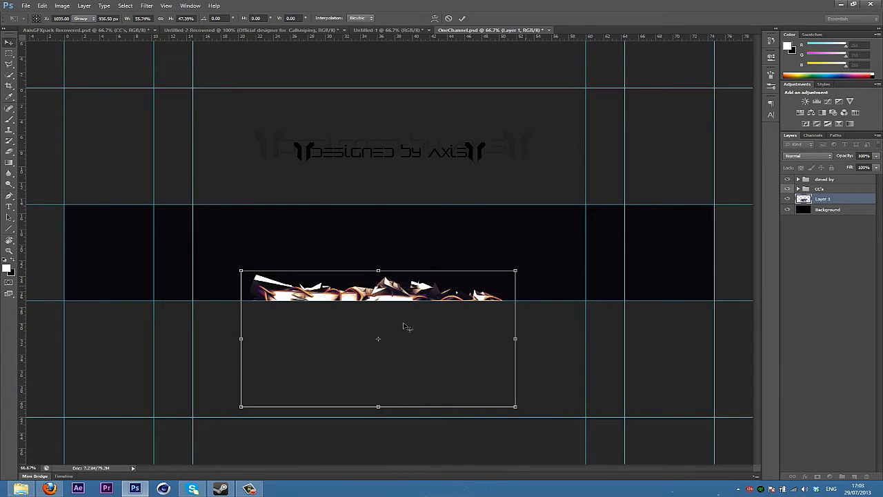
Try repositioning the reduced ZIFT text inside the horizontal banner strip
left_click_drag(408, 249, 411, 236)
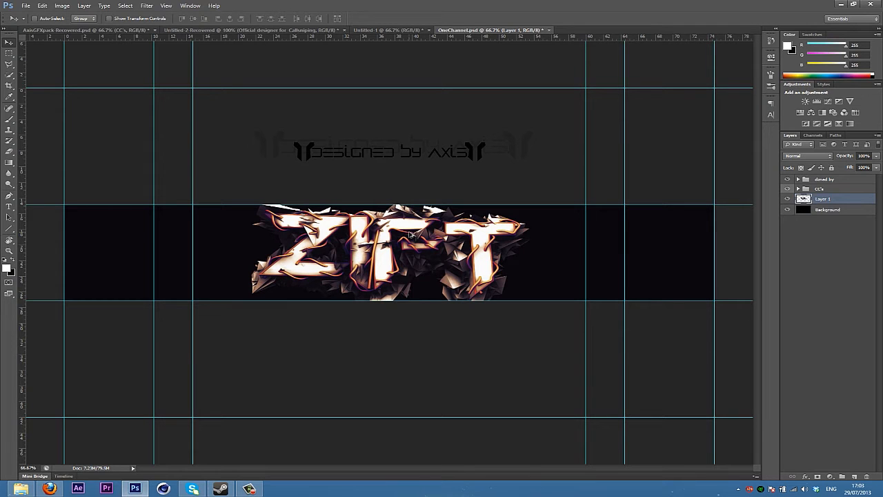
key("ctrl+z")
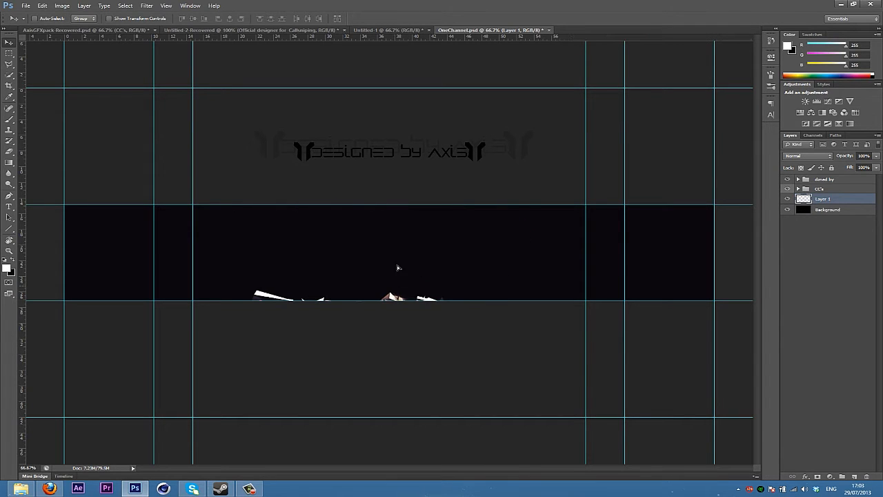
left_click_drag(394, 234, 394, 219)
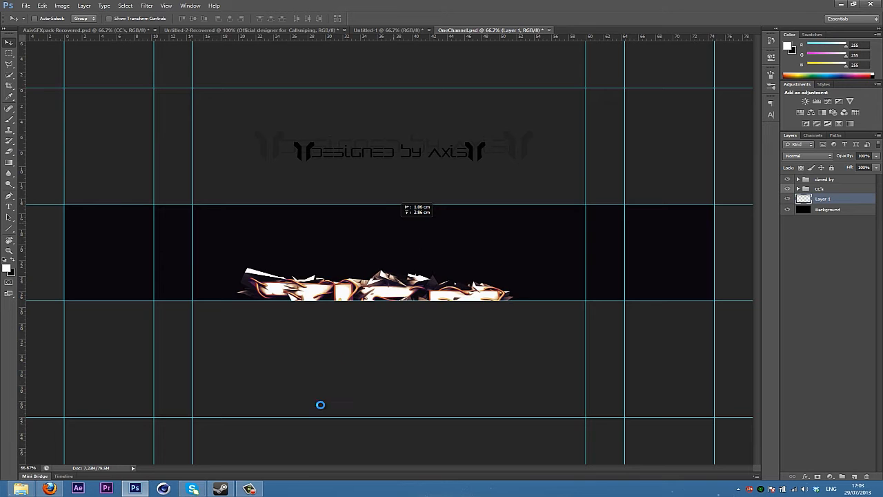
Close the Steam window
right_click(221, 490)
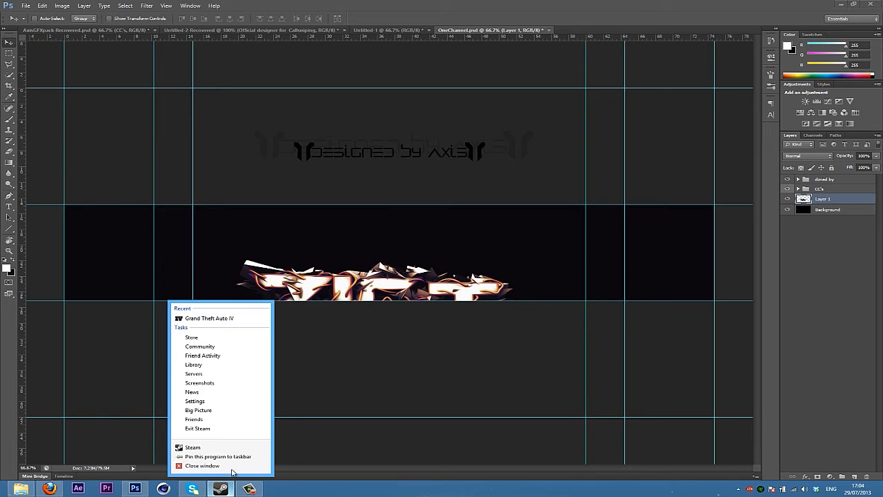
left_click(221, 466)
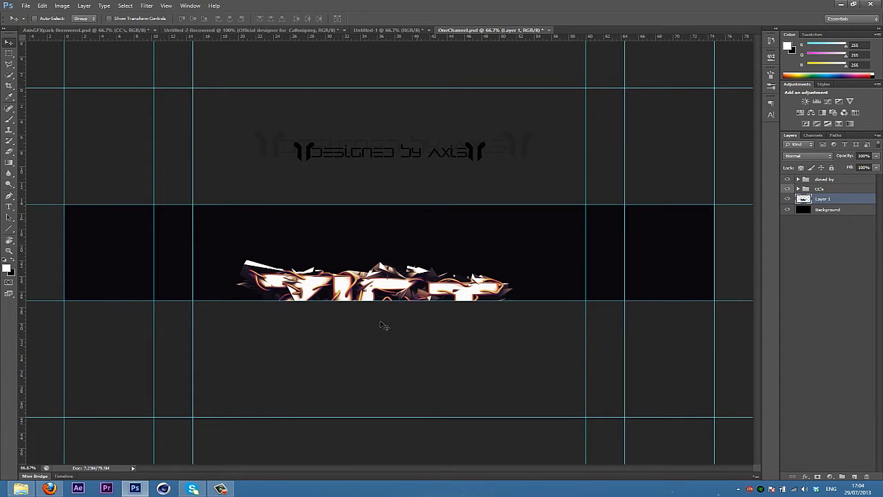
Move the ZIFT text up into the banner strip and enlarge it slightly to fill the strip's height
mouse_move(399, 273)
left_mouse_down()
mouse_move(398, 250)
mouse_move(404, 264)
left_mouse_up()
key("ctrl+t")
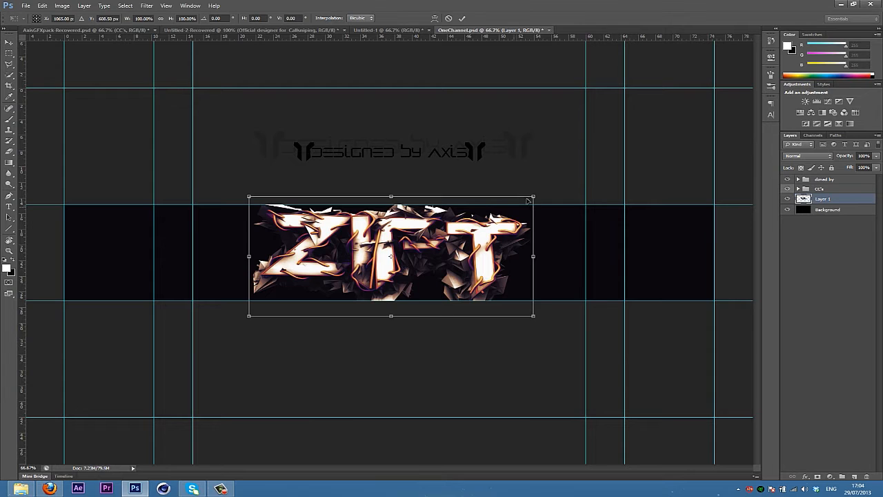
left_click_drag(544, 192, 545, 190)
key("Return")
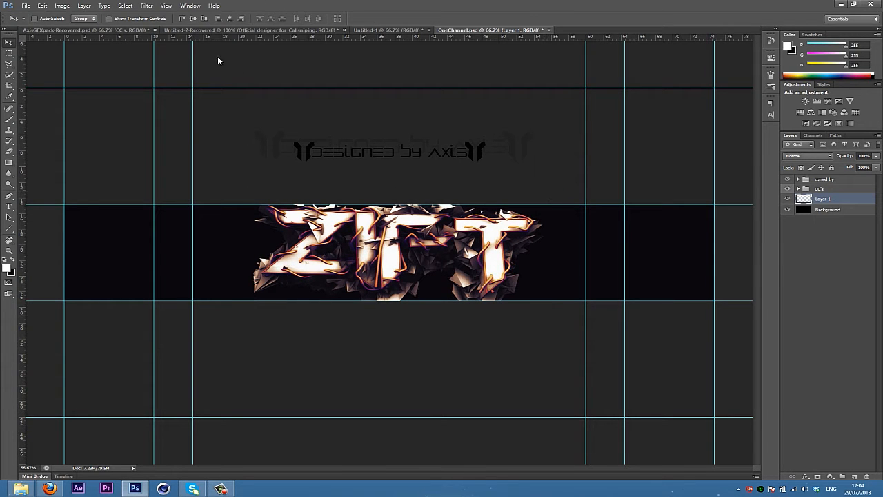
Centre the ZIFT text horizontally relative to the whole canvas, and clear the selection
key("ctrl+a")
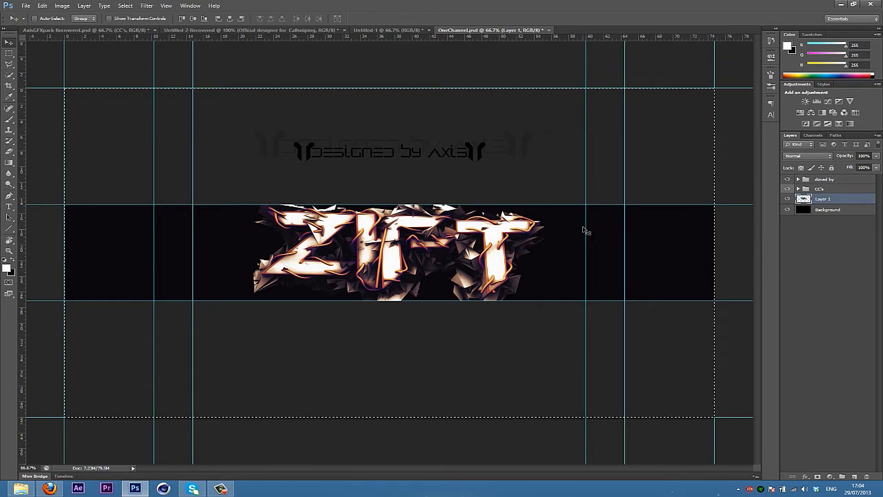
key("ctrl+d")
key("ctrl+a")
key("ctrl+d")
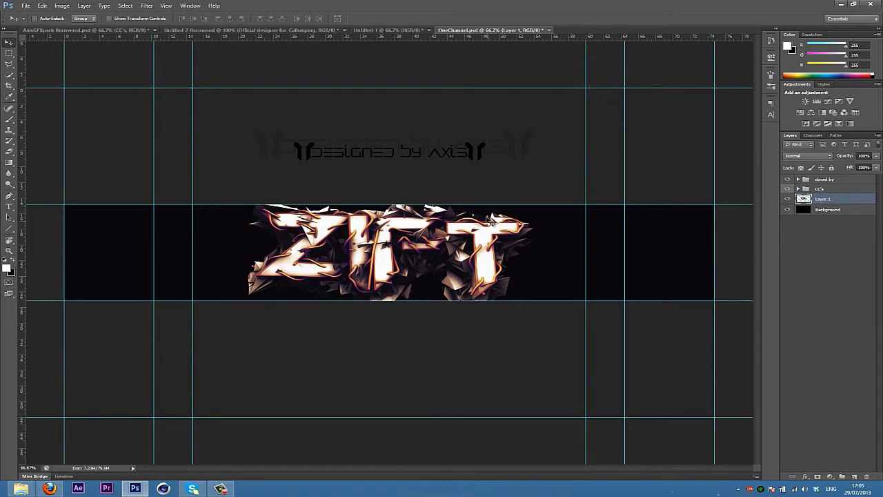
Try aligning the ZIFT text to the vertical centre of the whole canvas
key("ctrl+a")
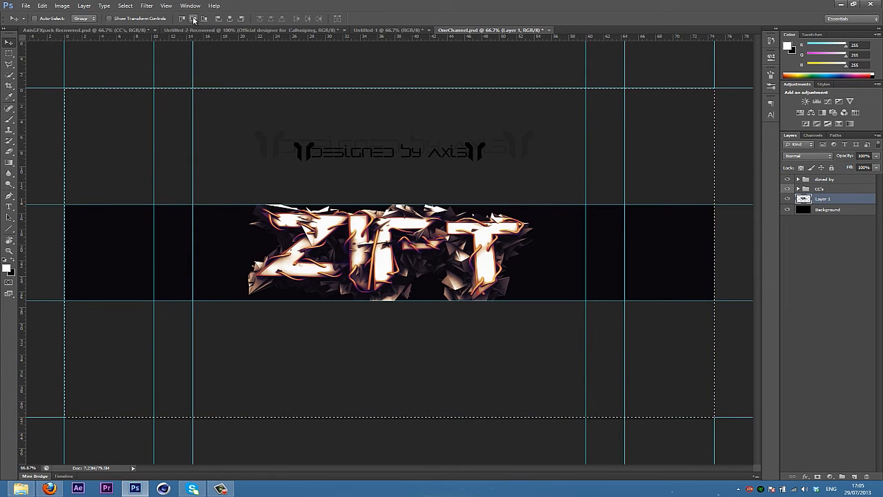
left_click(231, 20)
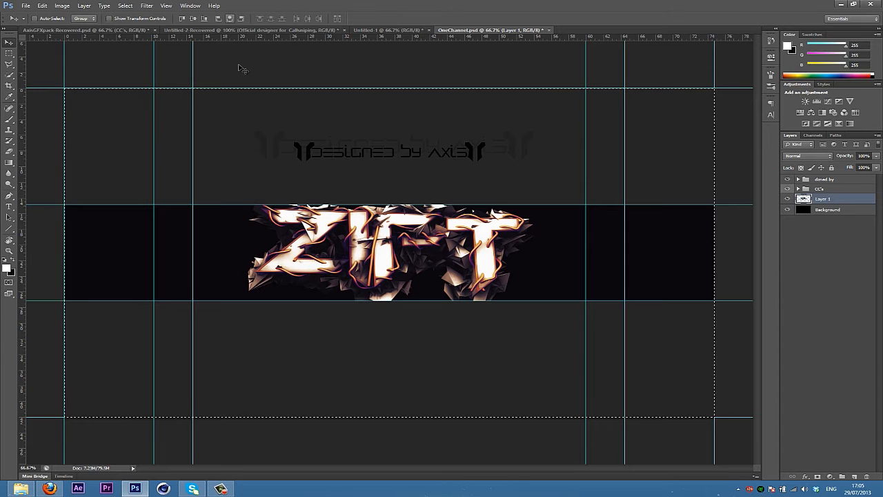
key("ctrl+d")
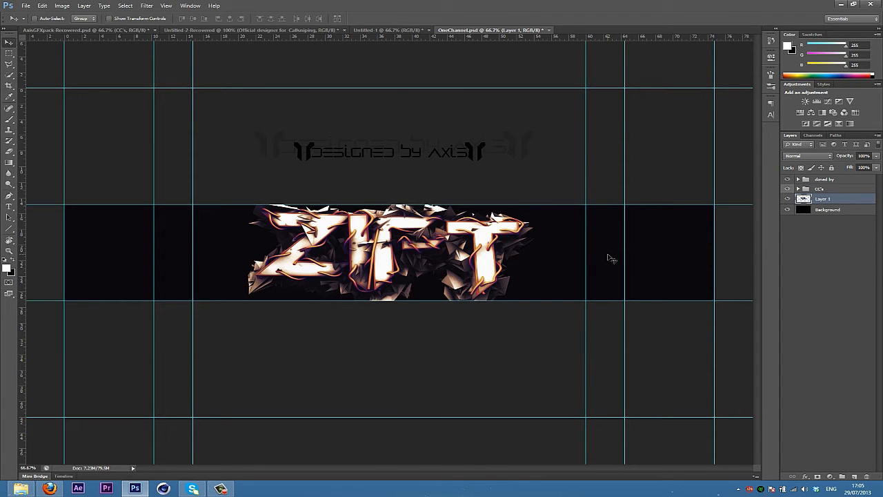
Duplicate Layer 1, which holds the ZIFT text
key("ctrl+plus")
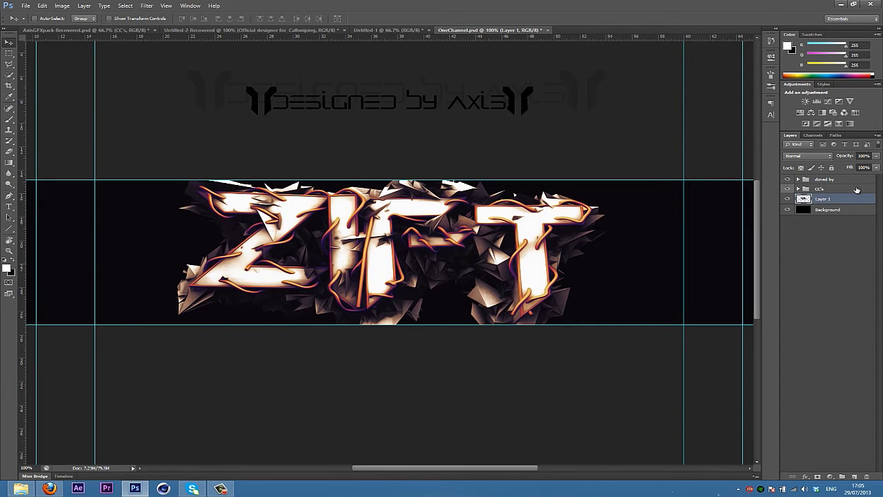
key("ctrl+j")
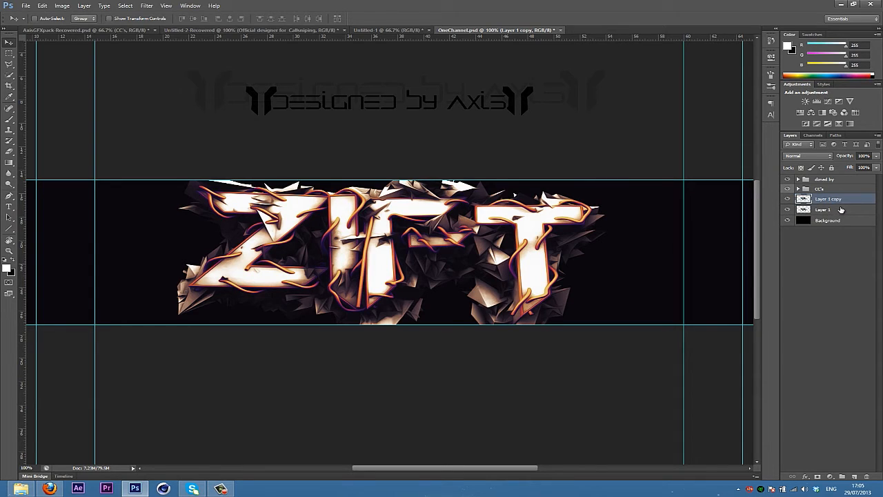
Enlarge the ZIFT text on Layer 1, behind the copy, so that it extends past the copy towards the banner's upper-right side
left_click(837, 209)
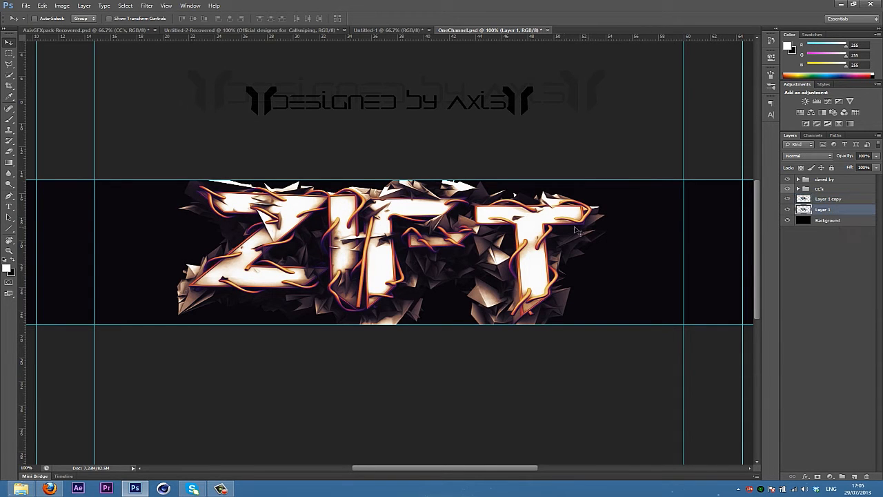
key("ctrl+t")
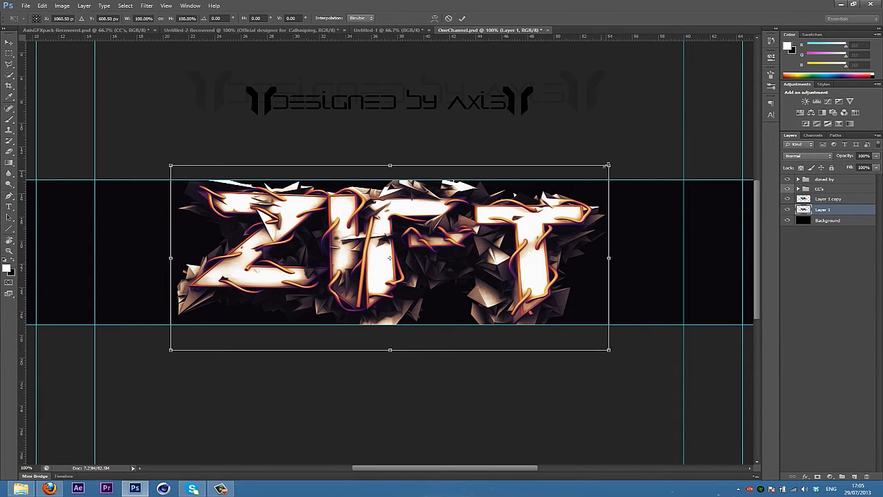
left_click_drag(677, 130, 733, 86)
key("Return")
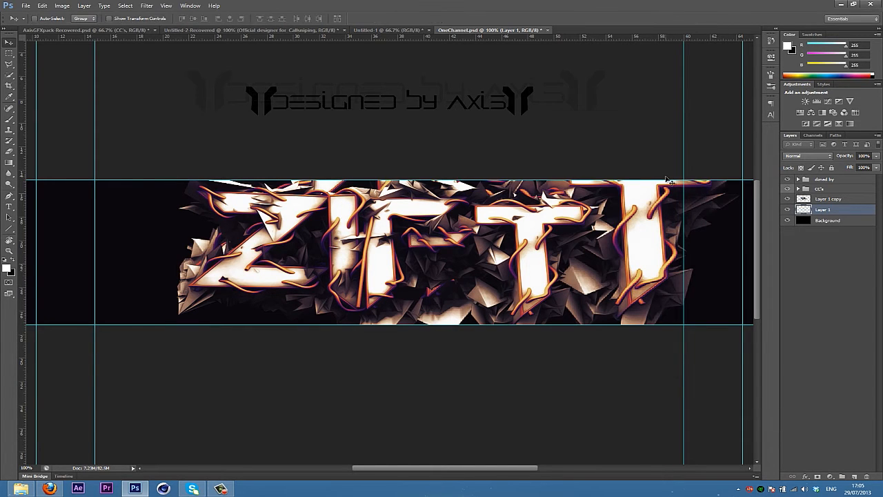
Centre the enlarged ZIFT text horizontally on the banner, and reduce Layer 1's opacity to 28%
left_click(229, 18)
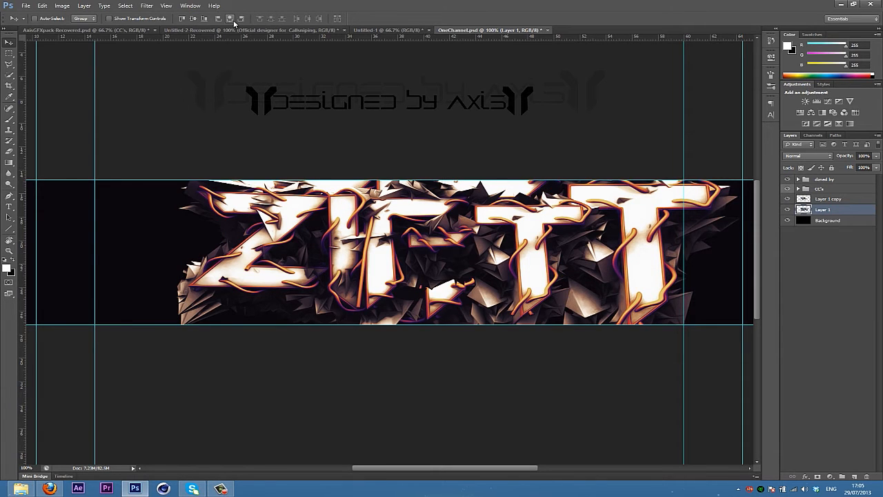
left_click(230, 20)
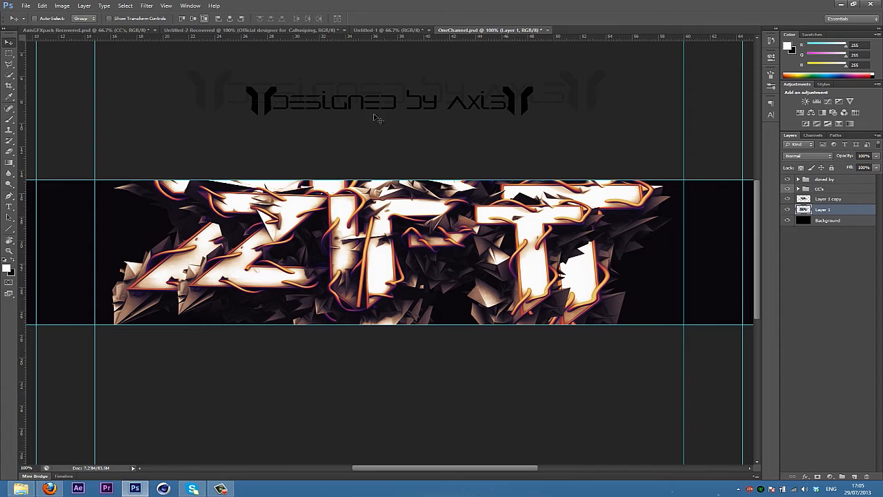
left_click_drag(829, 159, 815, 163)
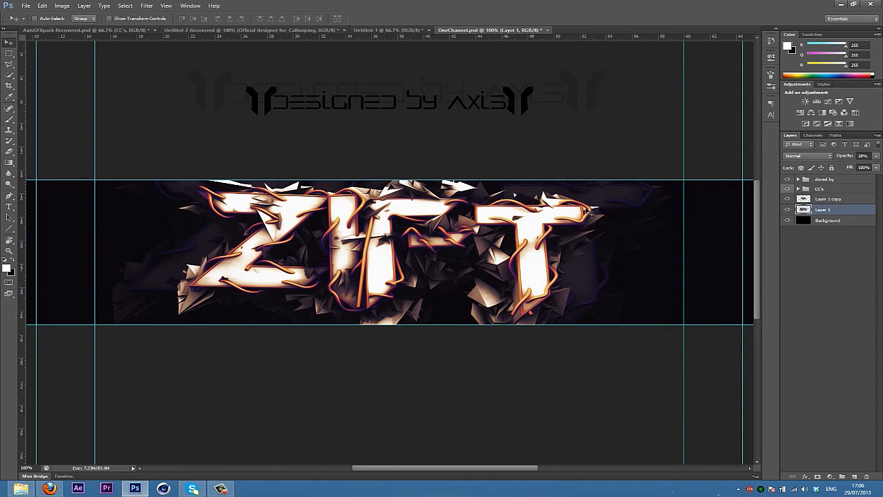
Apply a slight Gaussian Blur to the enlarged background text on Layer 1
left_click(145, 10)
mouse_move(251, 93)
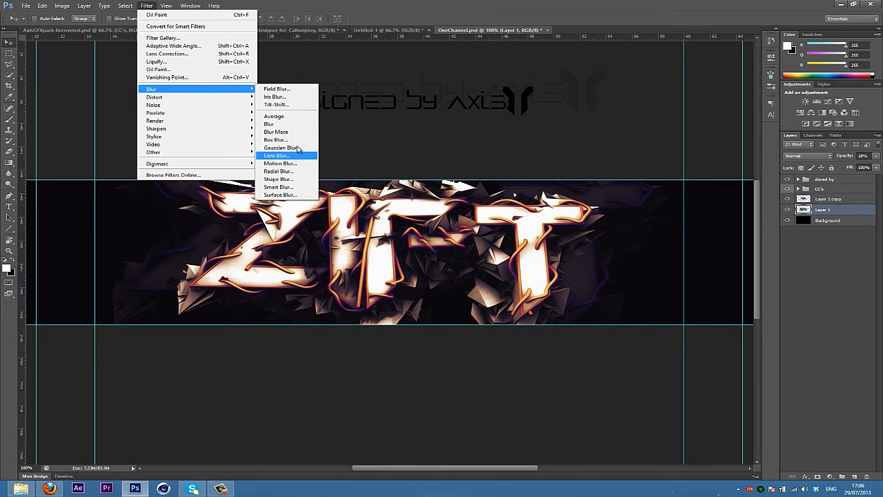
left_click(281, 147)
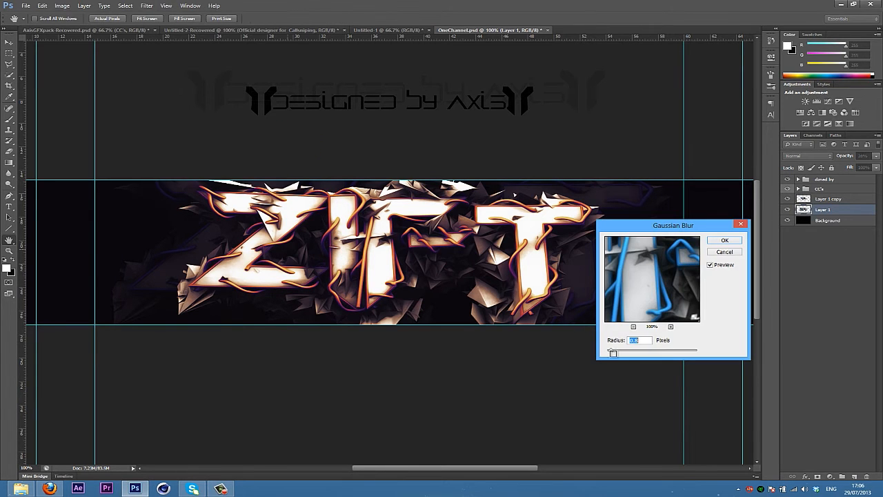
left_click(614, 352)
left_click(726, 241)
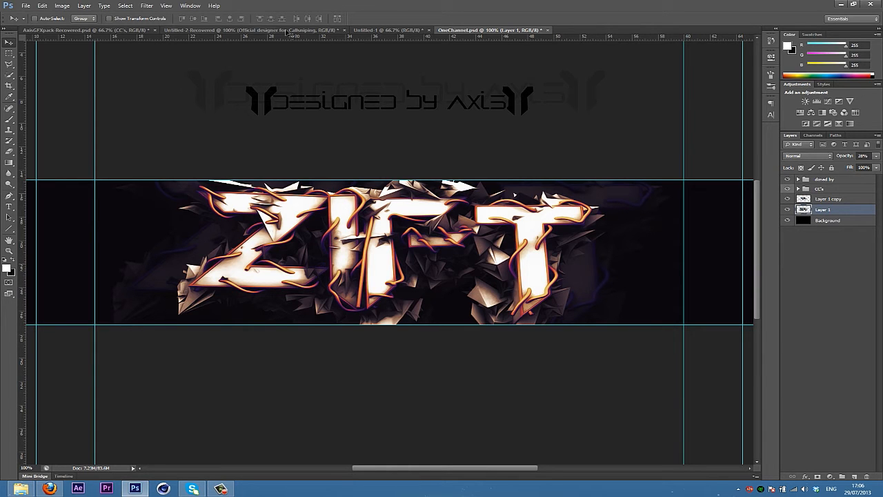
Show the cracked "texture" layer from the Stocks group of AxisGFXpack-Recovered.psd, and copy it into OneChannel.psd
left_click(61, 31)
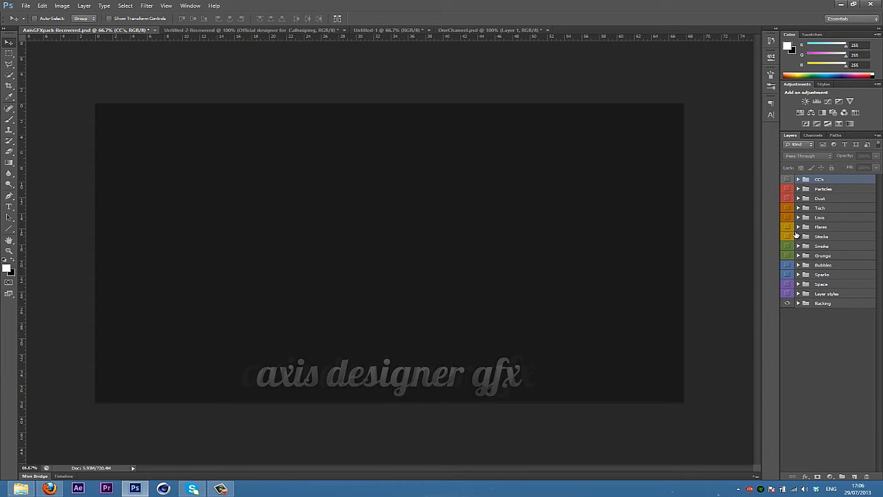
left_click(798, 237)
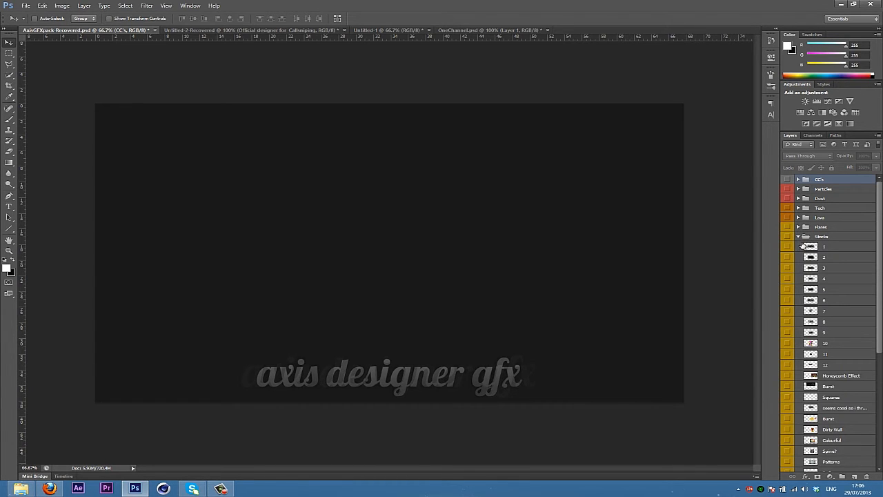
scroll(828, 363, "down", 3)
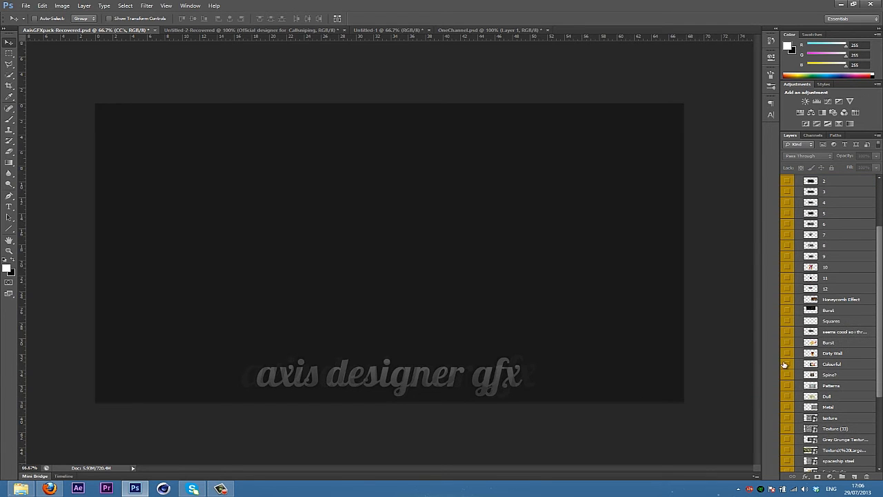
left_click(786, 418)
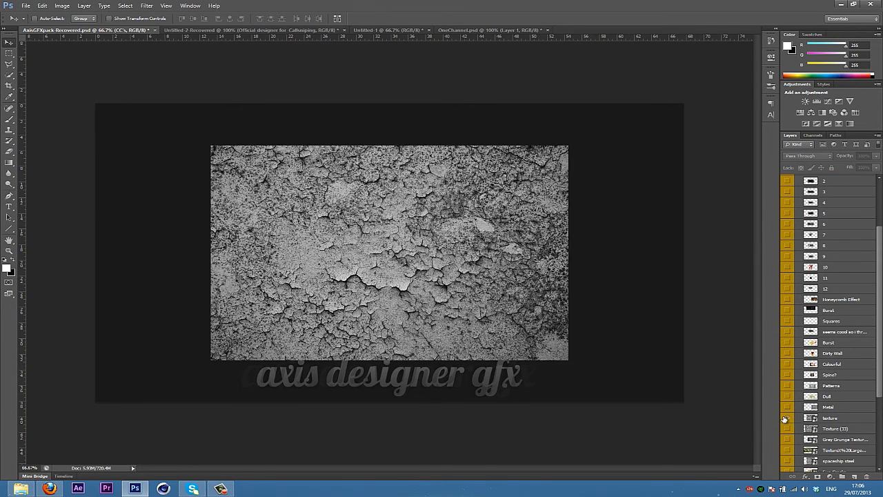
left_click(840, 420)
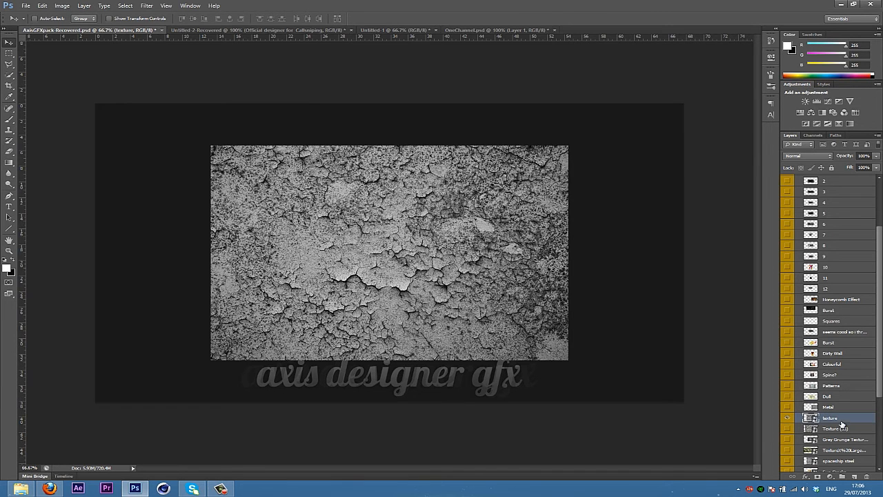
left_click_drag(410, 296, 339, 327)
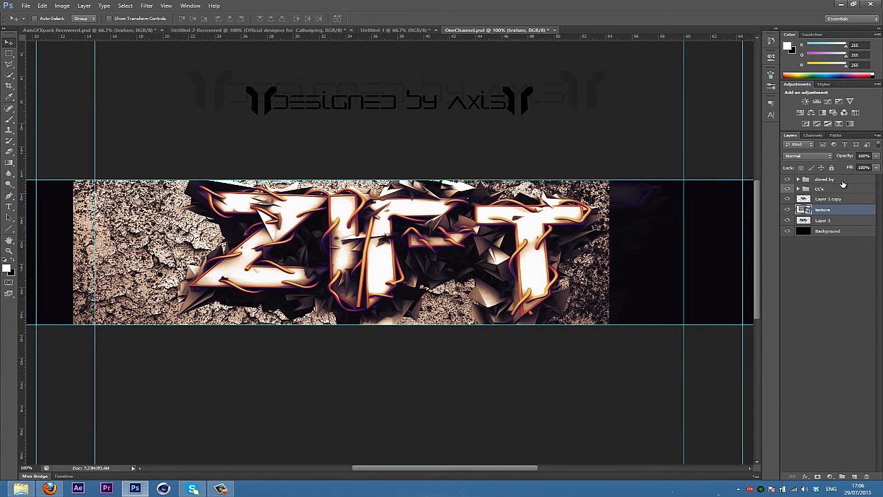
Place the texture layer directly above Layer 1 copy, cover the ZIFT text with it, and clip it to that layer
left_click_drag(833, 211, 838, 199)
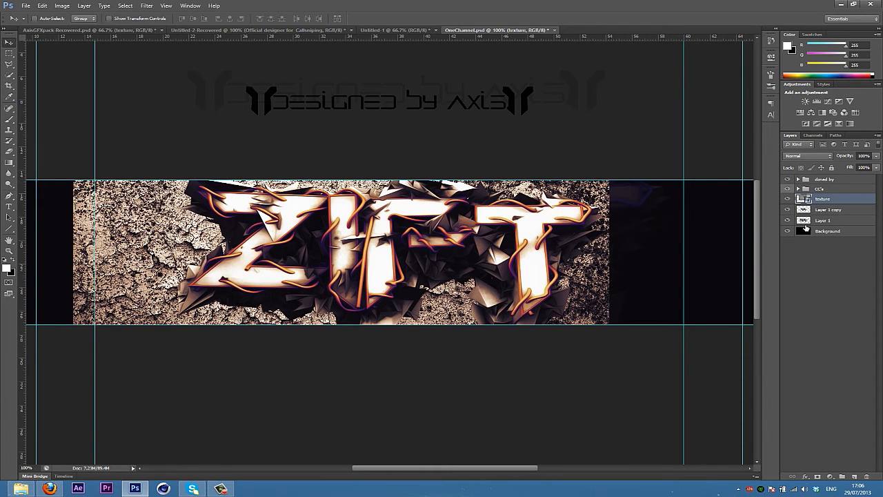
left_click_drag(408, 287, 457, 284)
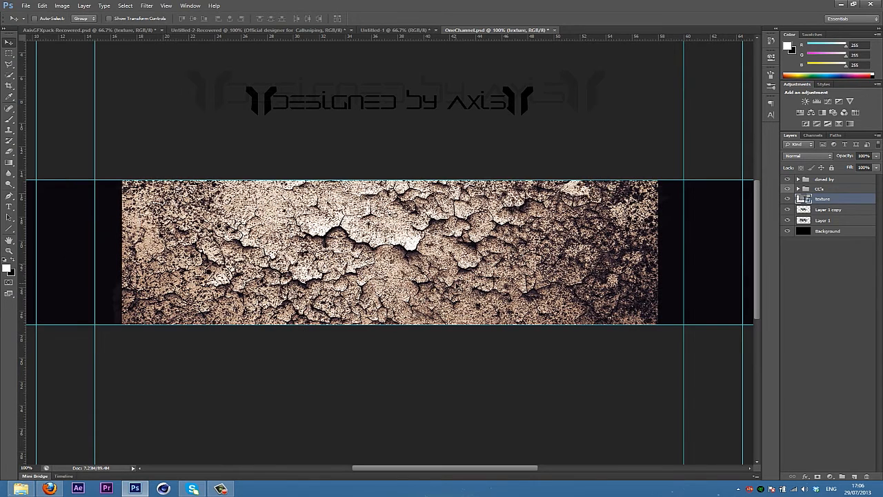
left_click(833, 200, "alt")
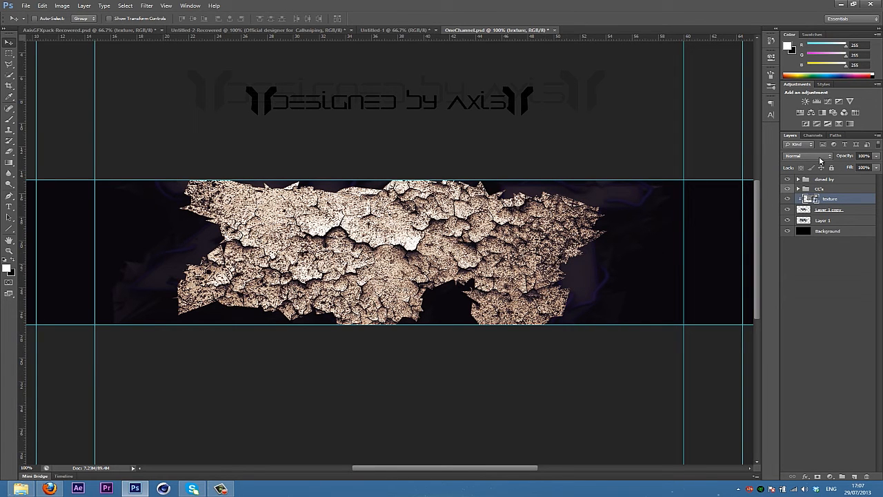
Set the texture layer's blending mode to Overlay and its opacity to 50%
left_click(819, 159)
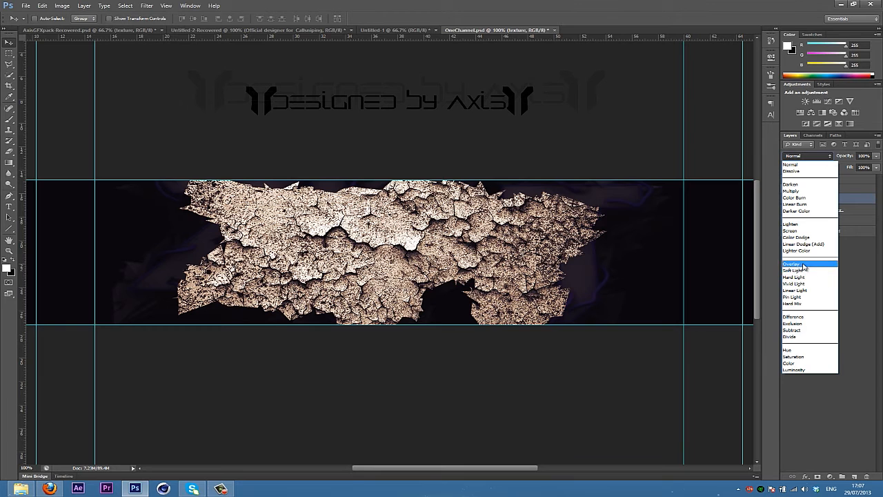
left_click(803, 267)
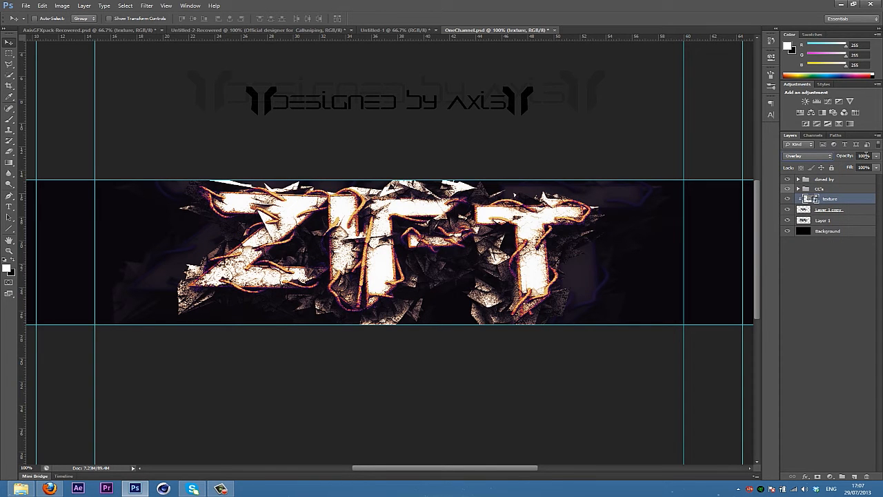
key("6")
left_click_drag(828, 160, 819, 163)
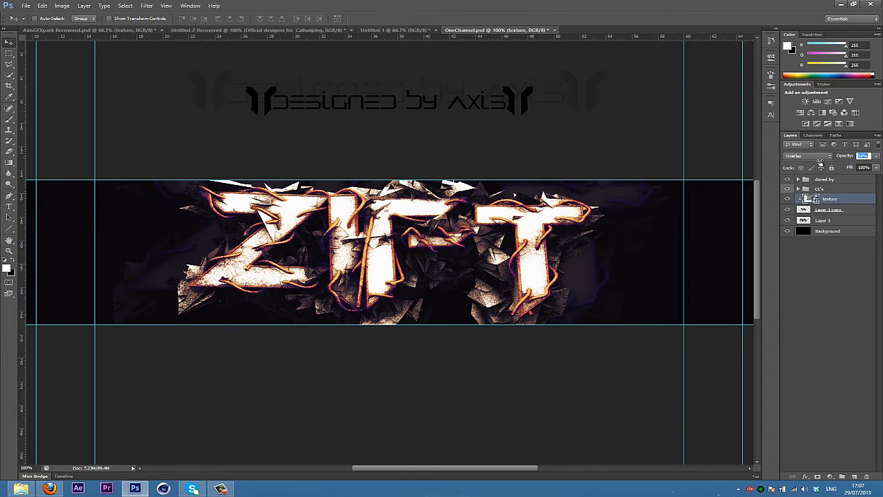
key("Return")
Rasterize the texture layer, and erase the texture from the orange strands around the letters with an eraser of about 30 px
right_click(860, 202)
left_click(783, 278)
left_click(9, 151)
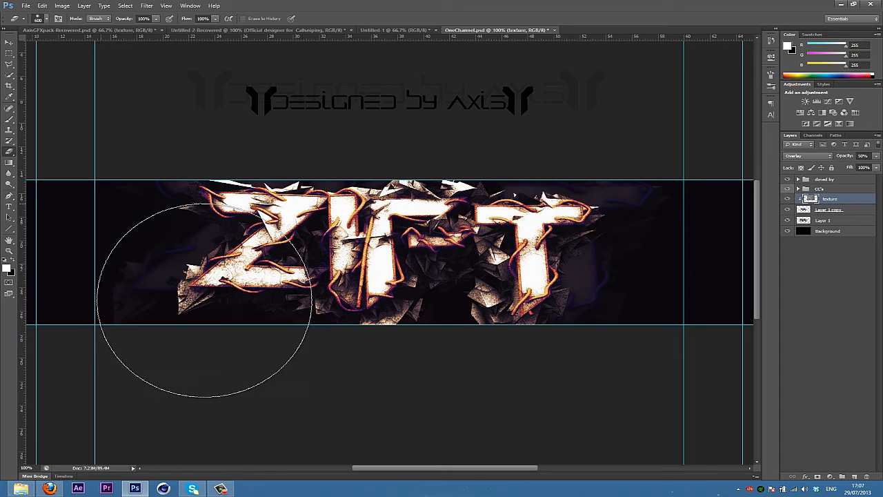
left_click(9, 196)
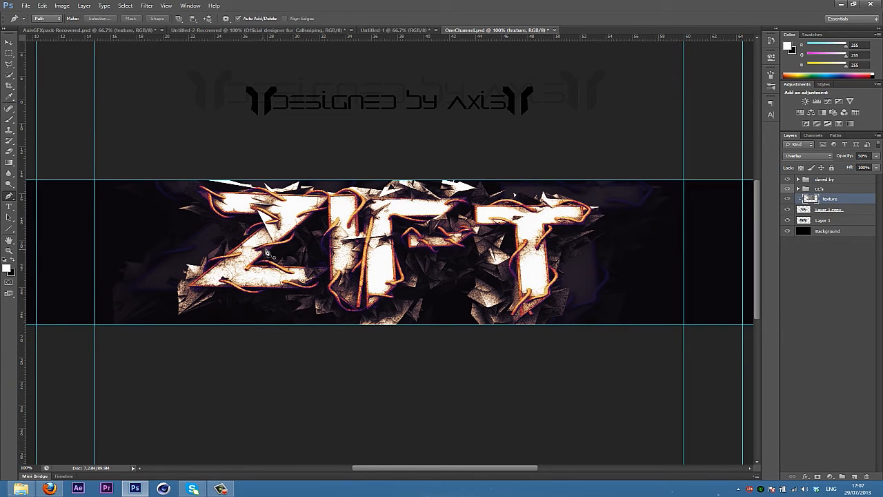
key("e")
key("bracketleft")
key("bracketleft")
key("bracketleft")
key("bracketleft")
key("bracketleft")
key("bracketleft")
key("bracketleft")
key("bracketleft")
key("bracketleft")
key("bracketleft")
key("bracketleft")
key("bracketleft")
key("bracketleft")
key("bracketleft")
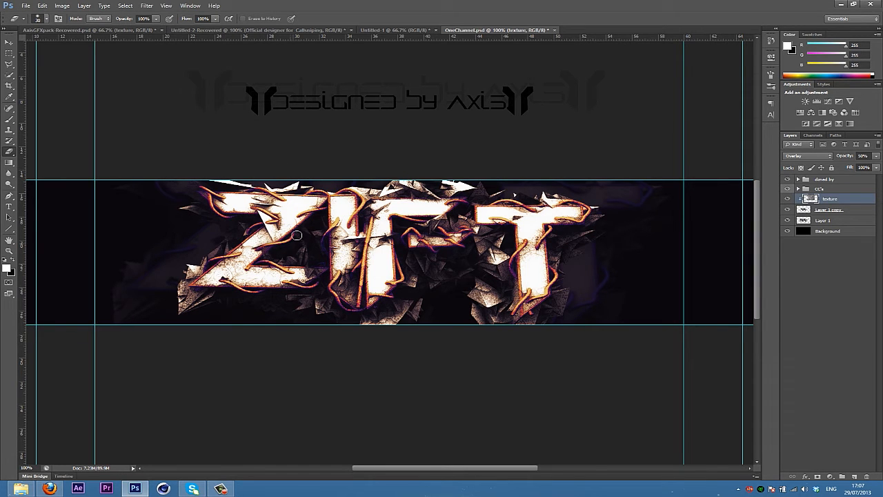
mouse_move(325, 238)
left_mouse_down()
mouse_move(349, 212)
mouse_move(374, 223)
mouse_move(359, 305)
mouse_move(374, 288)
mouse_move(402, 282)
mouse_move(401, 262)
mouse_move(414, 273)
mouse_move(449, 231)
mouse_move(424, 243)
mouse_move(459, 243)
left_mouse_up()
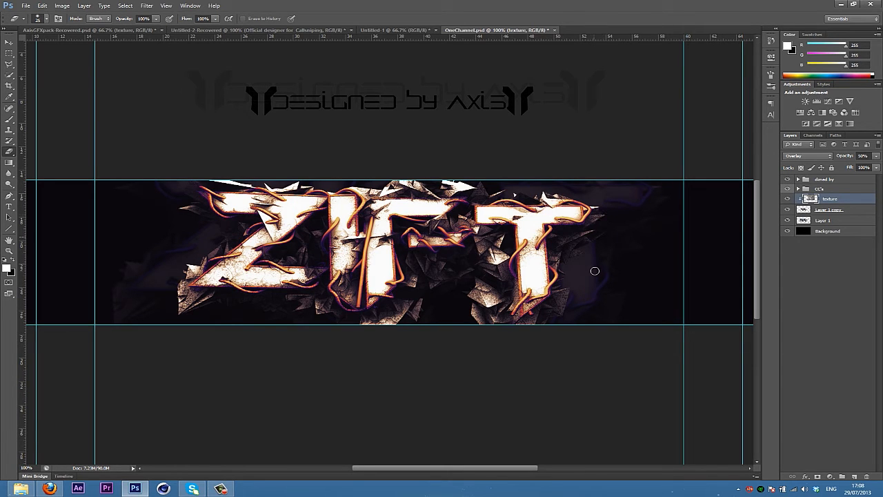
key("bracketright")
key("bracketright")
key("bracketright")
key("bracketright")
key("v")
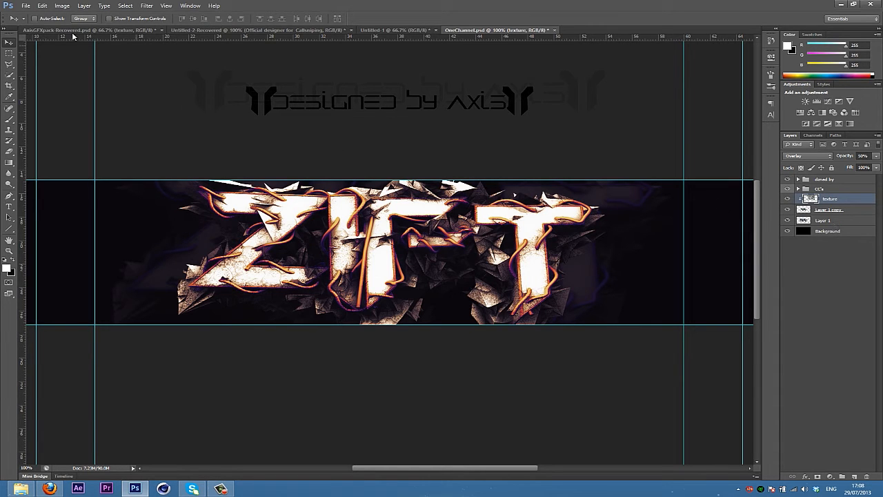
Add a new blank layer, Layer 3, and place it above the CC's group
key("ctrl+shift+n")
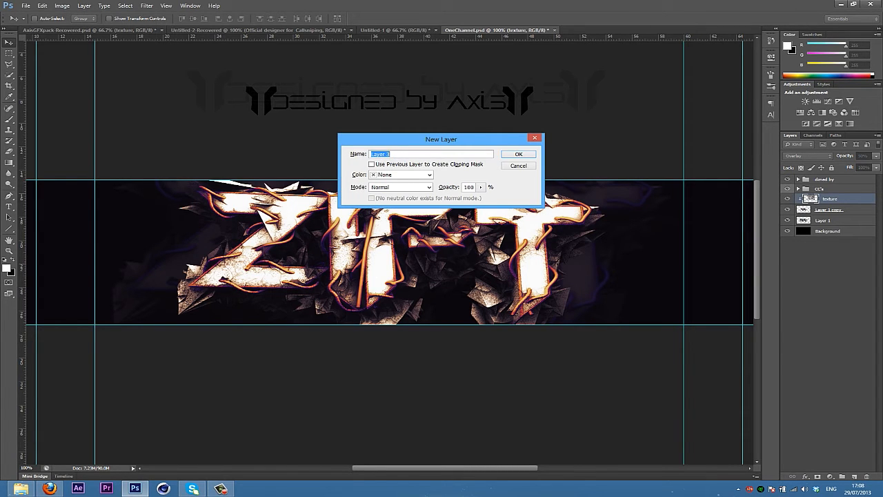
key("Return")
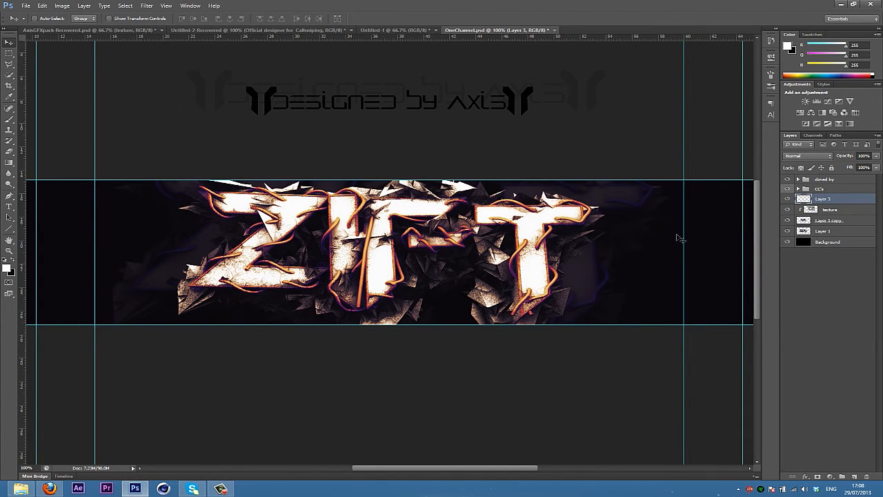
left_click_drag(843, 202, 840, 184)
Brush a soft white glow onto the banner's upper edge on Layer 3 with a 1200 px brush, and set the layer's opacity to 70%
key("b")
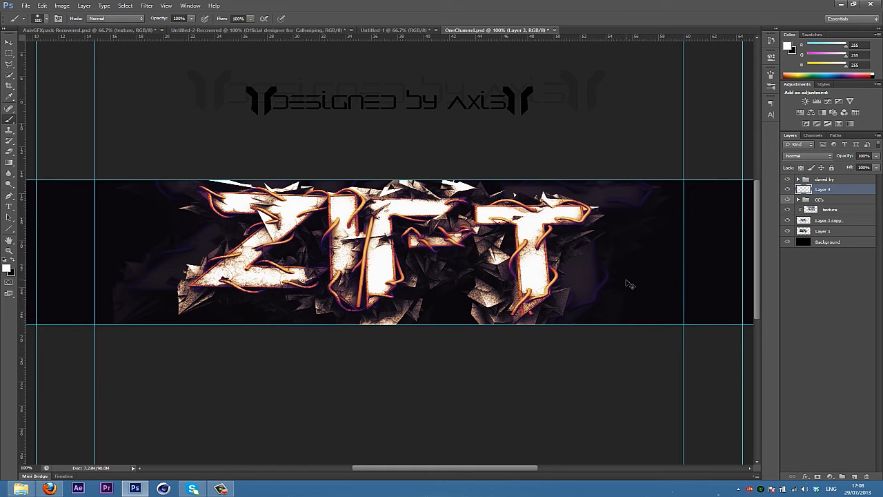
key("ctrl+minus")
key("bracketright")
key("bracketright")
key("bracketright")
key("bracketright")
key("bracketright")
key("bracketright")
key("bracketright")
key("bracketright")
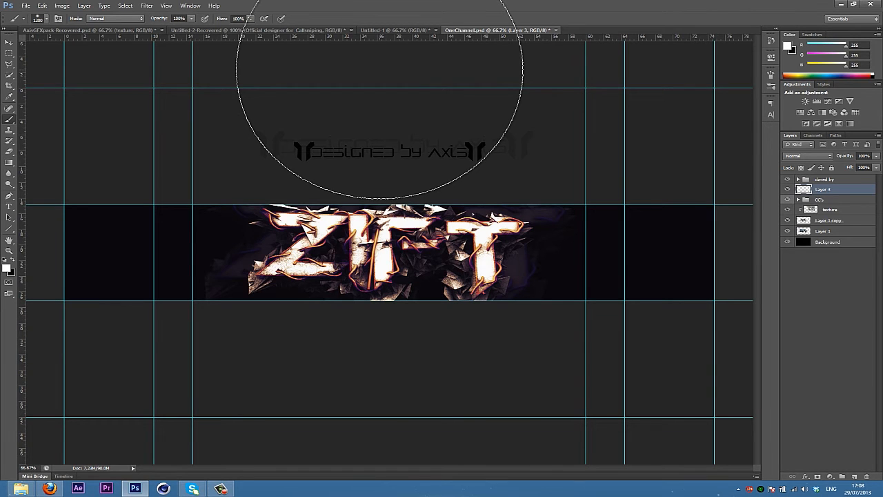
key("v")
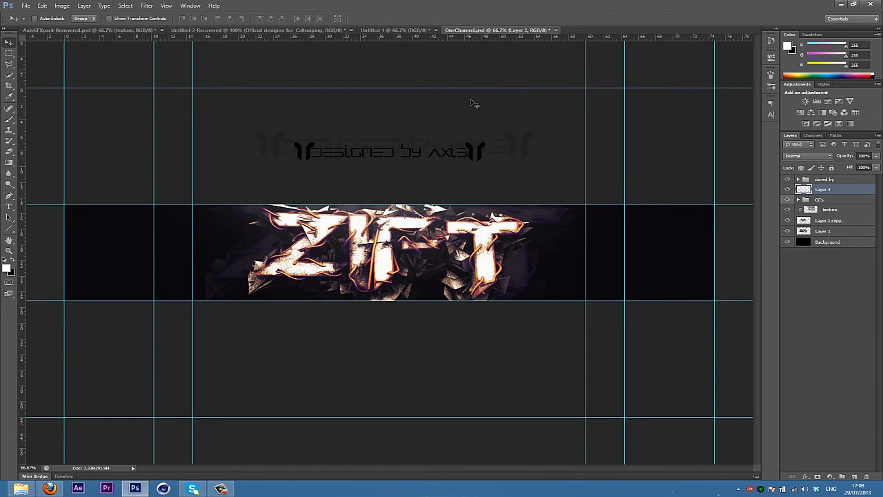
left_click_drag(848, 156, 834, 156)
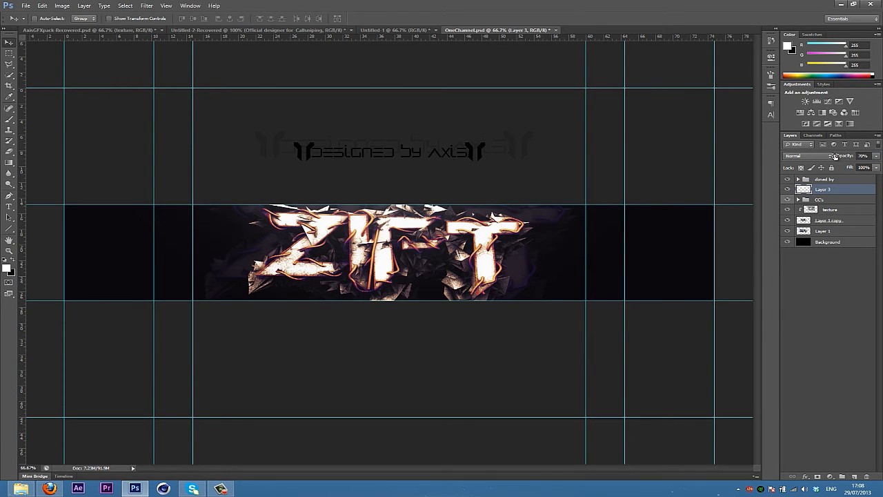
Select Layer 1 copy, switch to the AxisGFXpack file, collapse its Stocks group, expand and show the Flares group, and show Flare 1
left_click(841, 222)
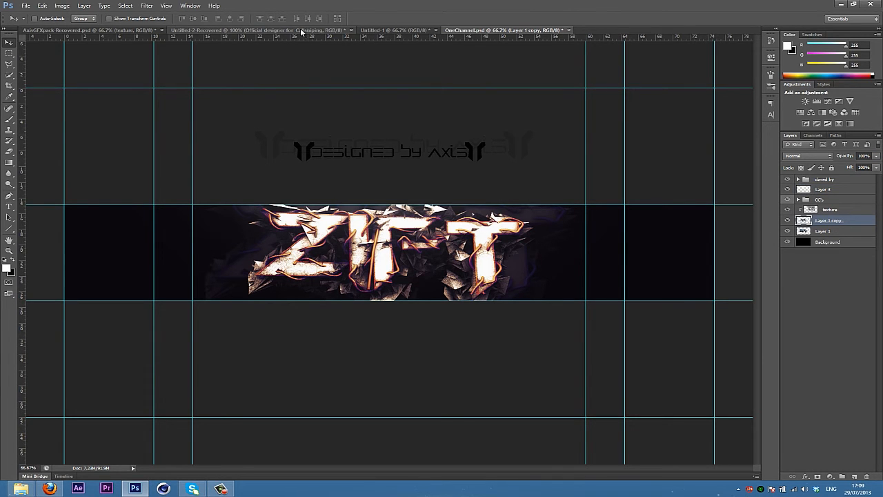
left_click(92, 31)
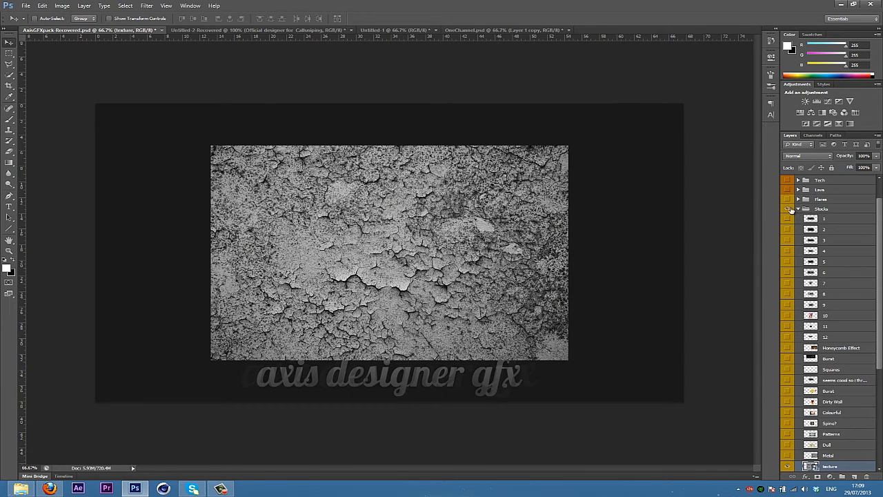
left_click(792, 209)
left_click(787, 198)
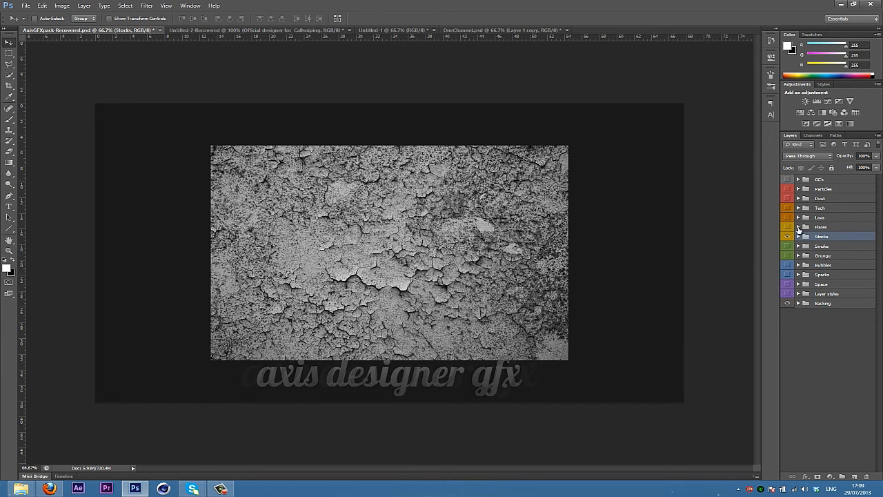
left_click(798, 227)
left_click(788, 236)
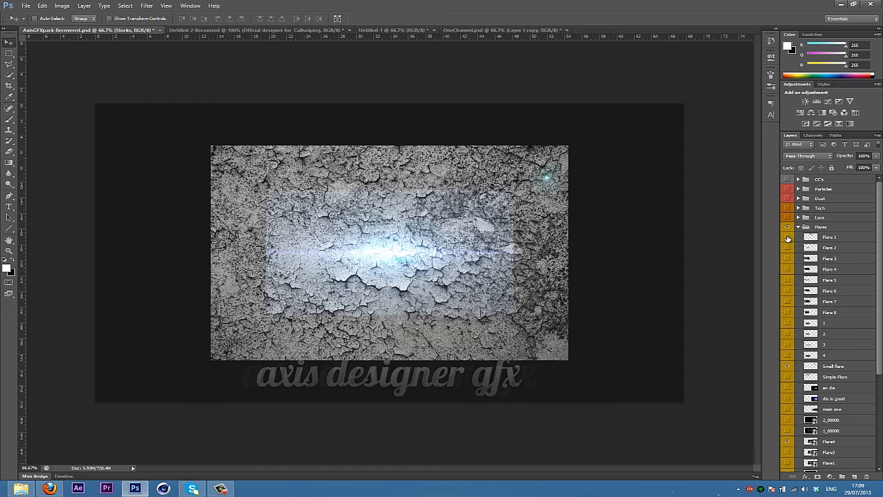
left_click(787, 238)
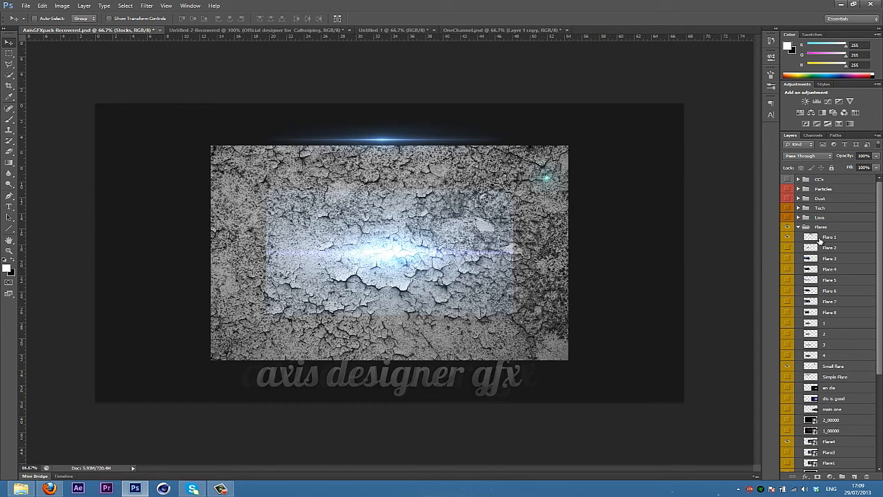
Copy Flare 1 from the pack into OneChannel.psd above Layer 1 copy, and reposition it on the ZIFT lettering
left_click(827, 237)
left_click_drag(416, 131, 434, 140)
mouse_move(476, 34)
left_mouse_down()
mouse_move(379, 279)
mouse_move(375, 245)
mouse_move(324, 221)
mouse_move(322, 233)
left_mouse_up()
key("ctrl+plus")
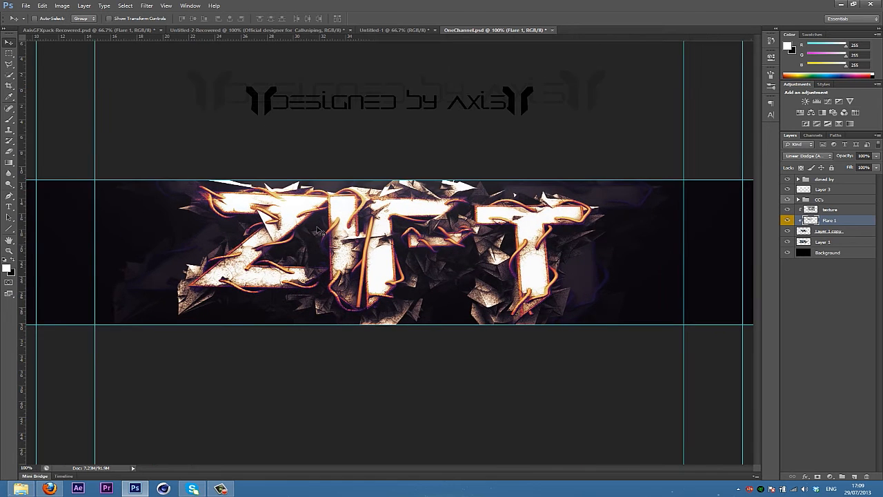
left_click_drag(218, 241, 286, 206)
key("ctrl+t")
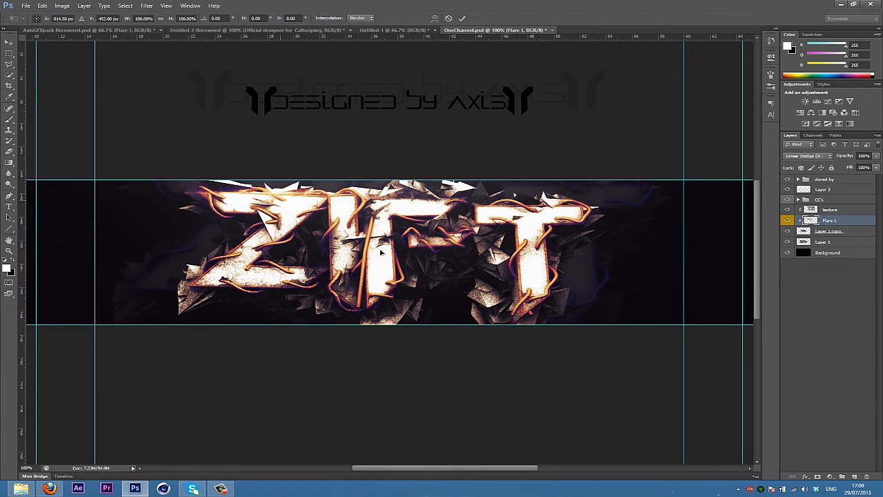
left_click_drag(558, 260, 562, 265)
key("Return")
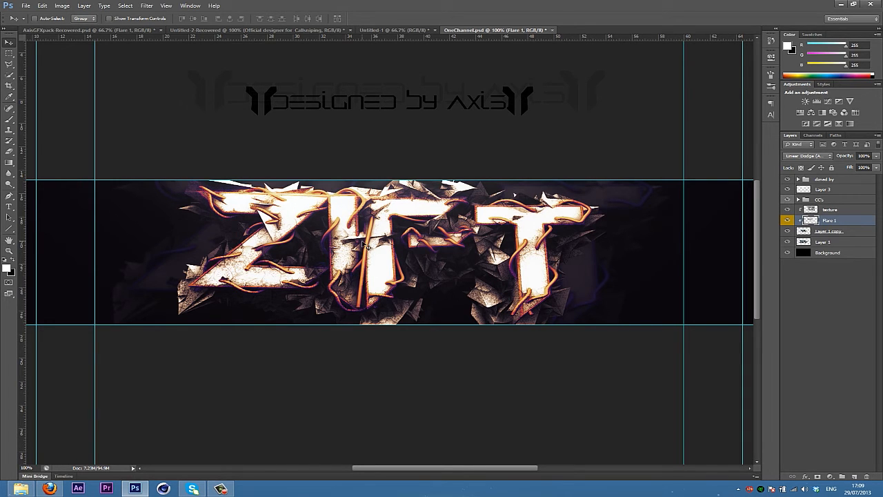
Switch to the Eraser with a 10 px tip, and set Flare 1's opacity to 74%
key("e")
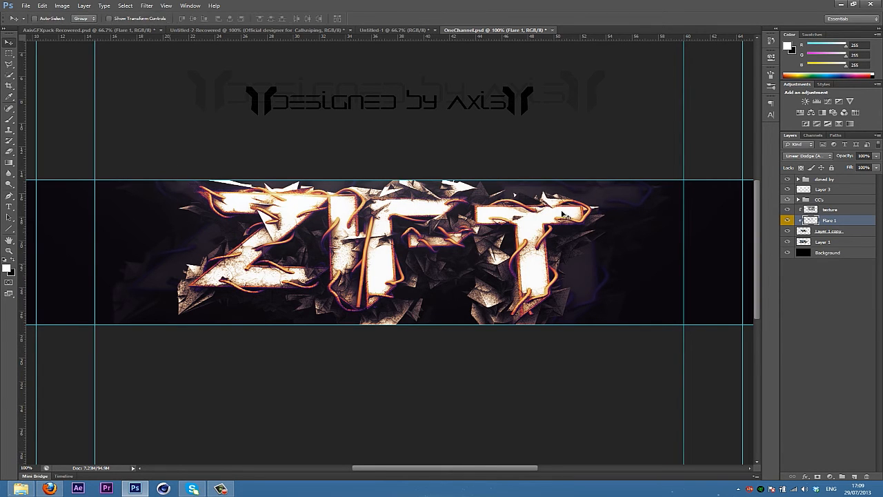
key("bracketleft")
key("bracketleft")
key("bracketleft")
key("bracketleft")
key("bracketleft")
key("bracketleft")
key("bracketleft")
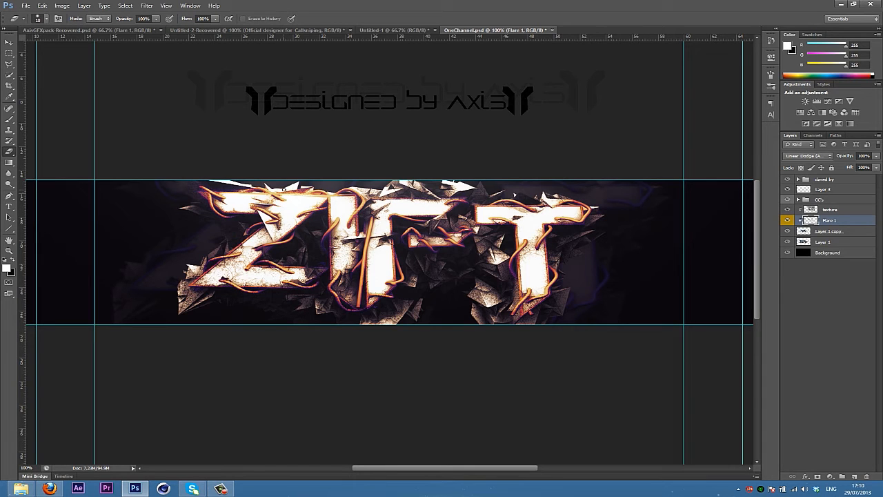
left_click_drag(848, 157, 836, 160)
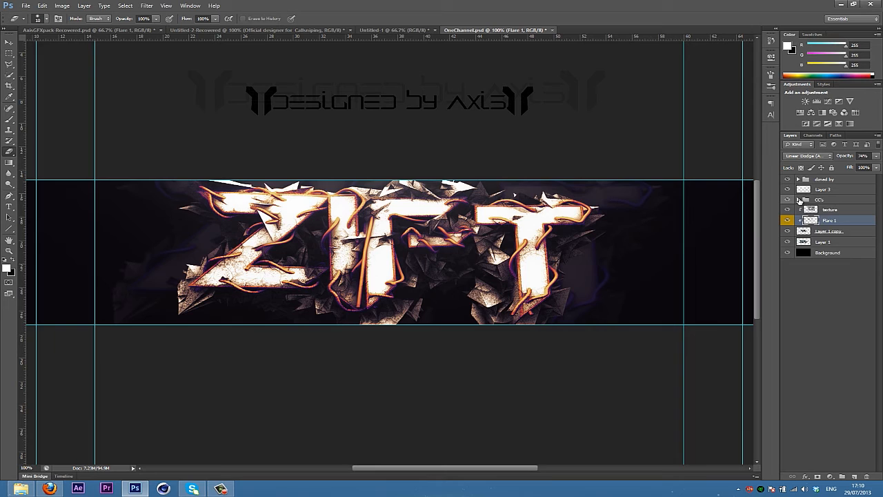
Set the opacity of the Purange :P colour group inside the CC's group to 84%, and collapse CC's
left_click(799, 200)
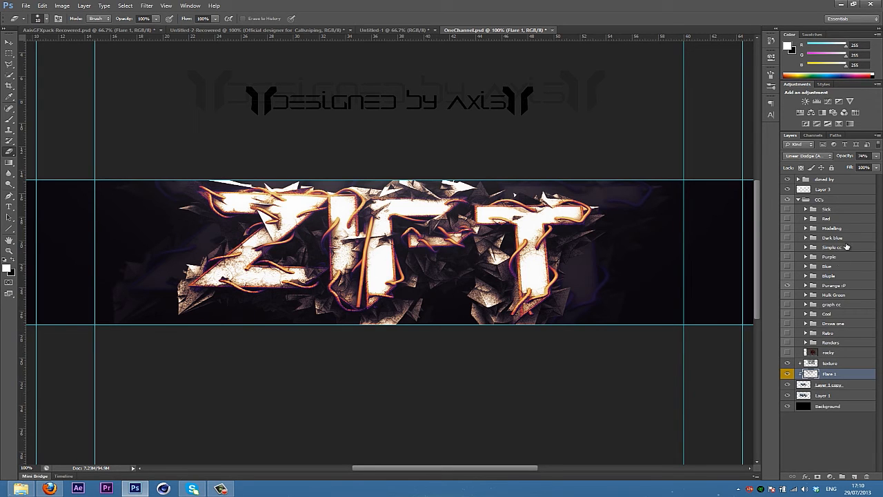
left_click(835, 290)
left_click(839, 159)
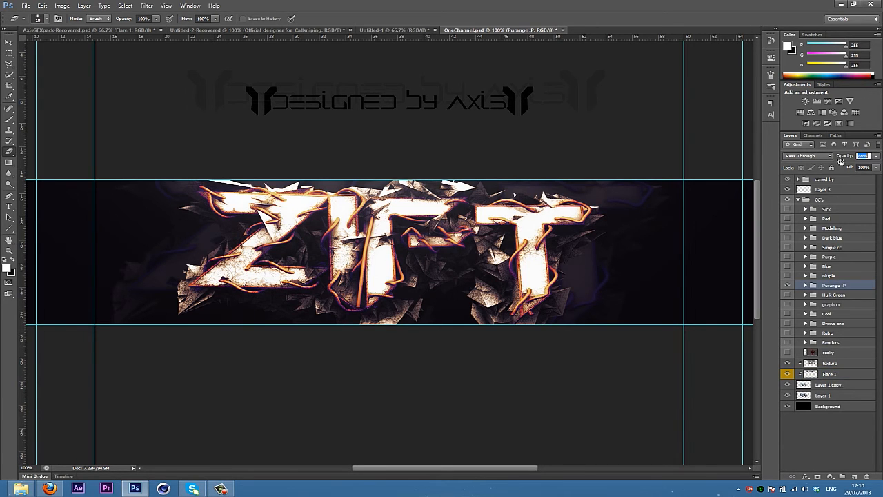
left_click_drag(840, 160, 827, 171)
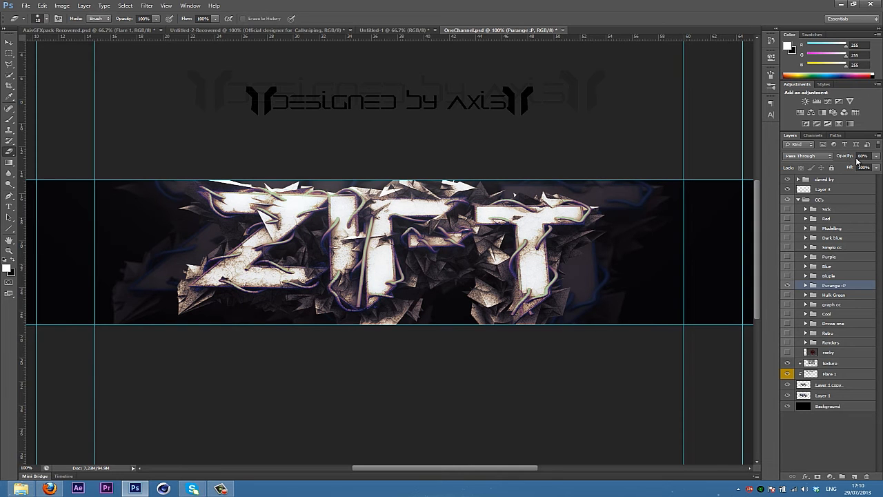
left_click_drag(839, 157, 852, 156)
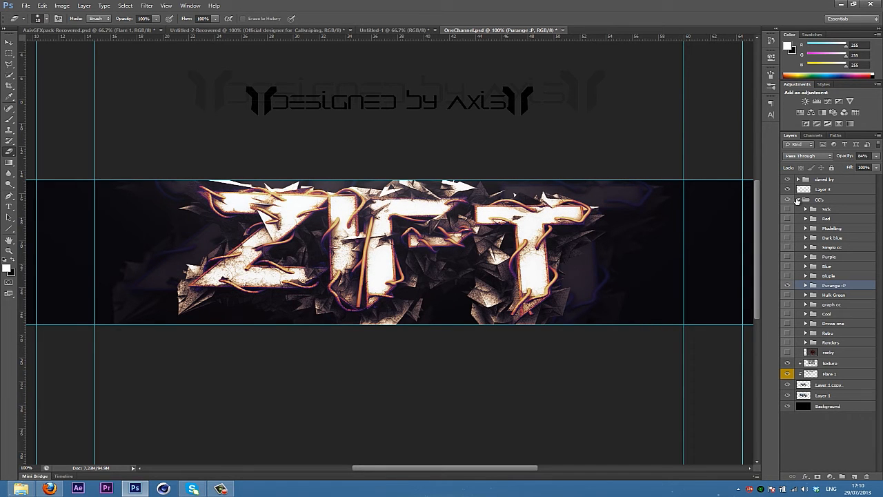
left_click(798, 199)
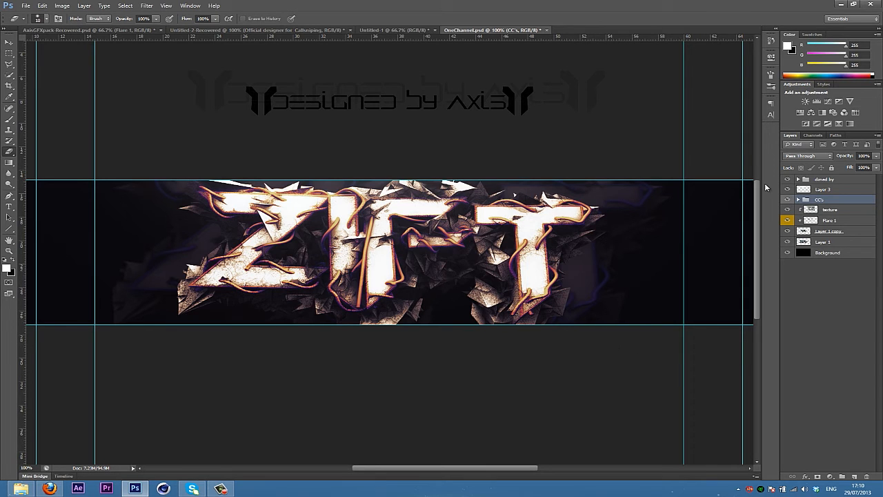
Move Flare 1 above the texture layer, and release it from the clipping mask
left_click(840, 189)
left_click_drag(843, 219, 835, 208)
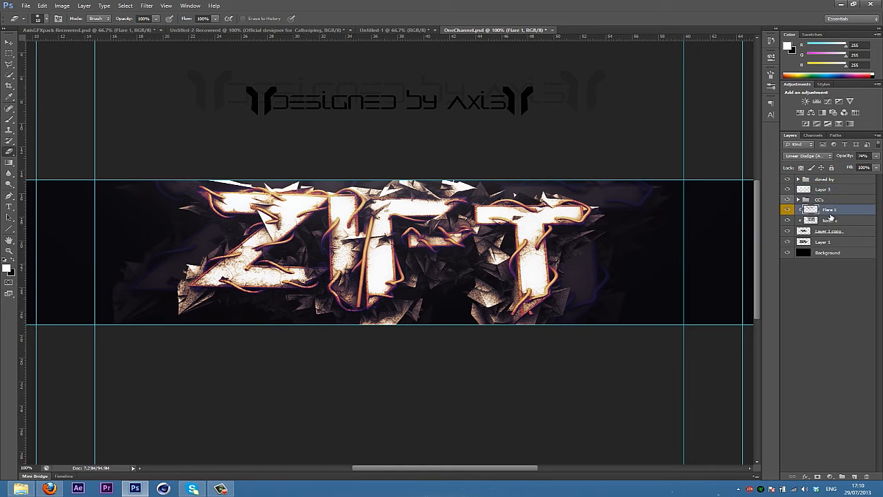
key("ctrl+alt+g")
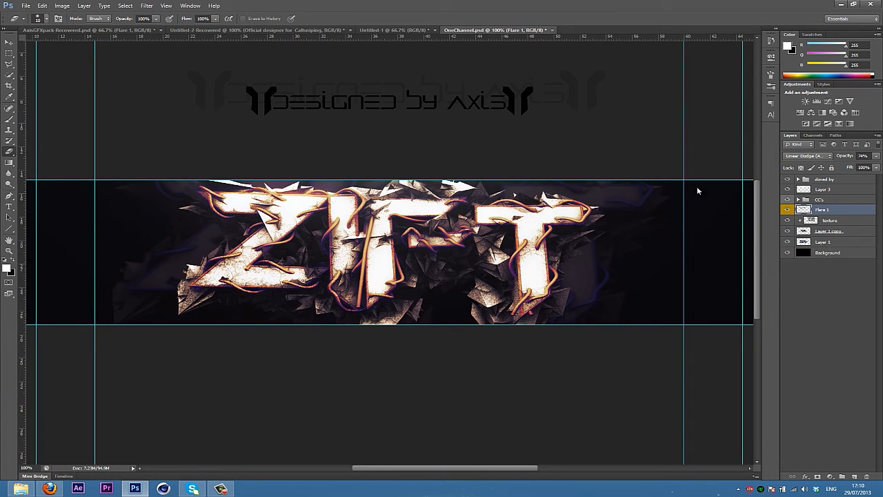
Apply the Ripple filter to Flare 1 with amount 100% and size Medium
left_click(190, 6)
left_click(278, 4)
left_click(145, 6)
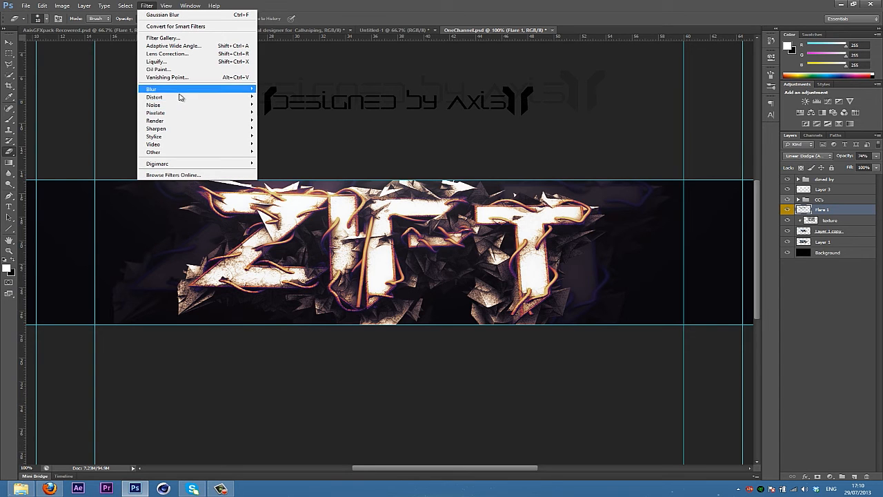
mouse_move(236, 101)
left_click(273, 120)
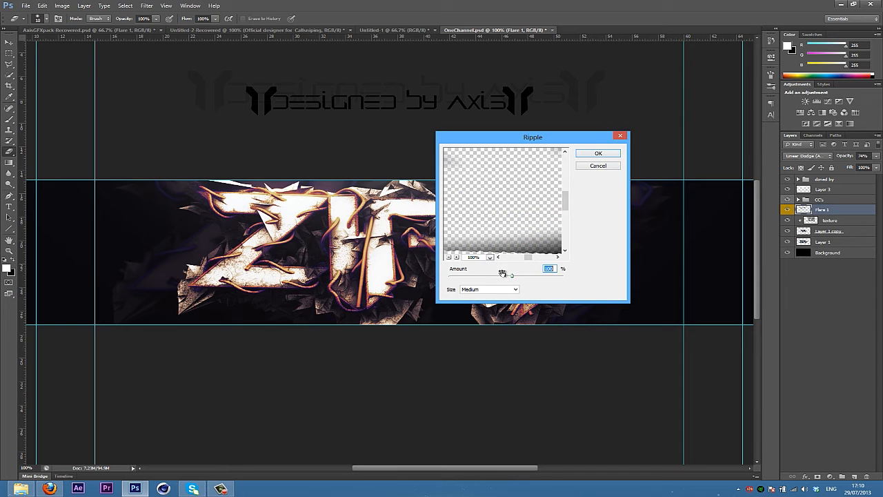
left_click(586, 152)
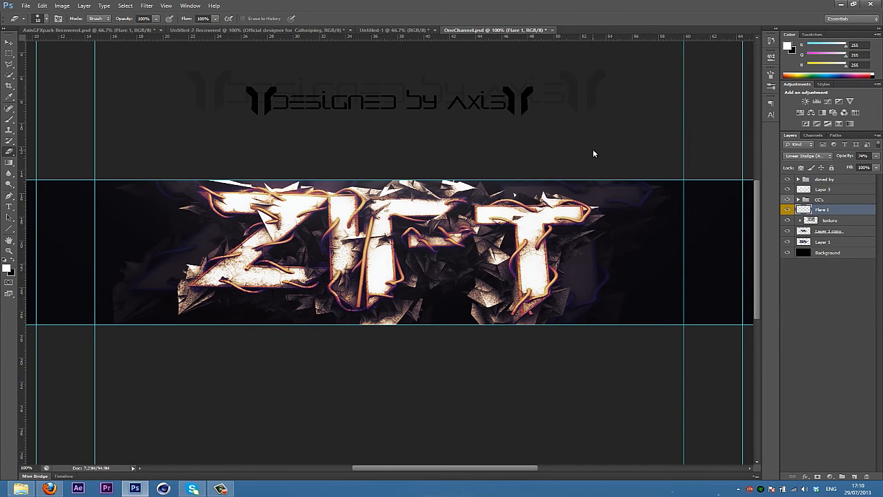
Copy the Small flare layer from the pack into OneChannel.psd, and place it on the banner's upper edge between the Z and I
key("v")
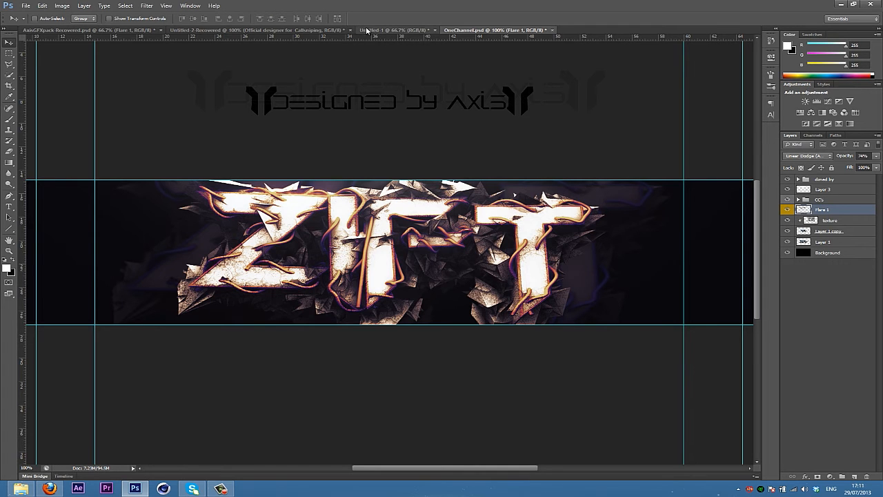
left_click(100, 32)
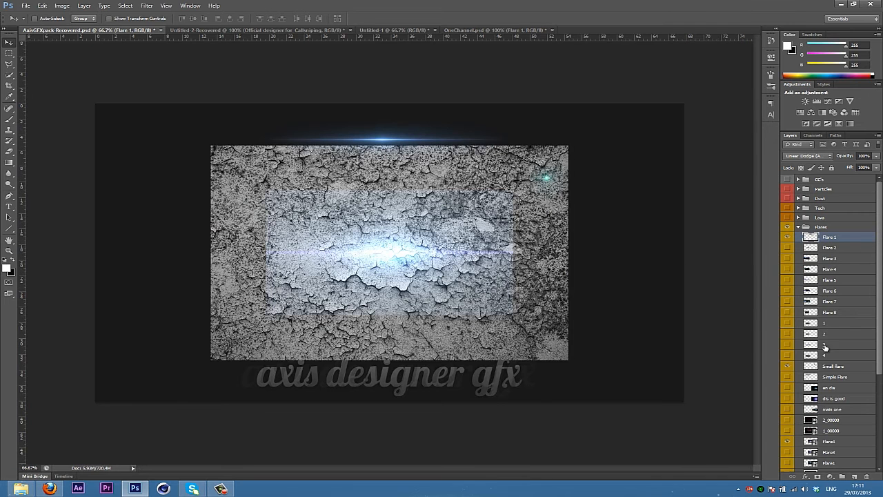
left_click(816, 339)
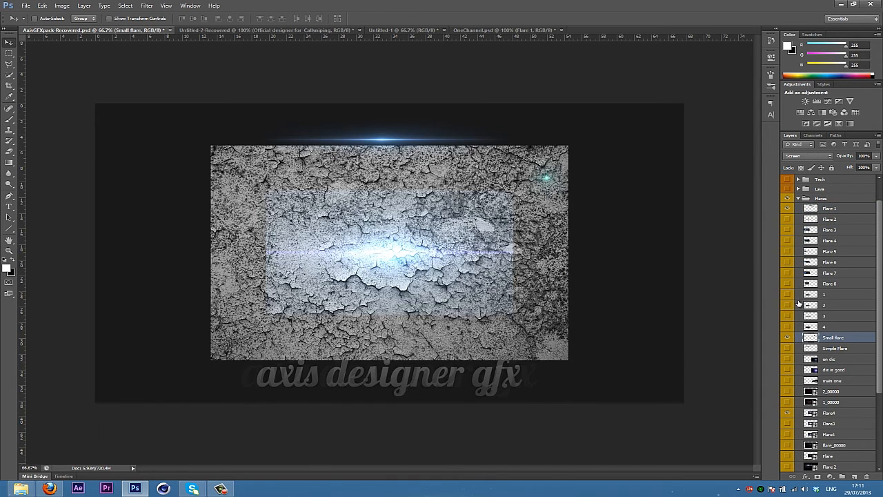
left_click_drag(582, 212, 439, 245)
left_click_drag(340, 233, 321, 204)
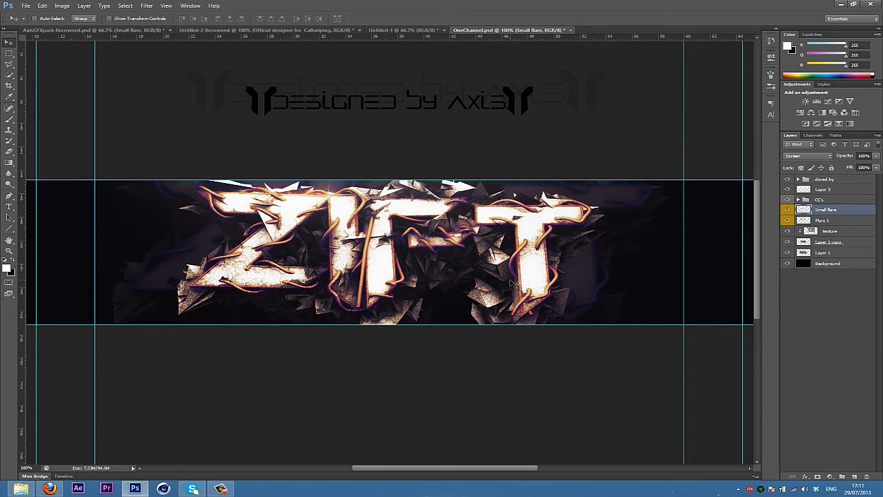
Erase the part of the small flare that overlaps the top of the letter I with a 30 px eraser
key("e")
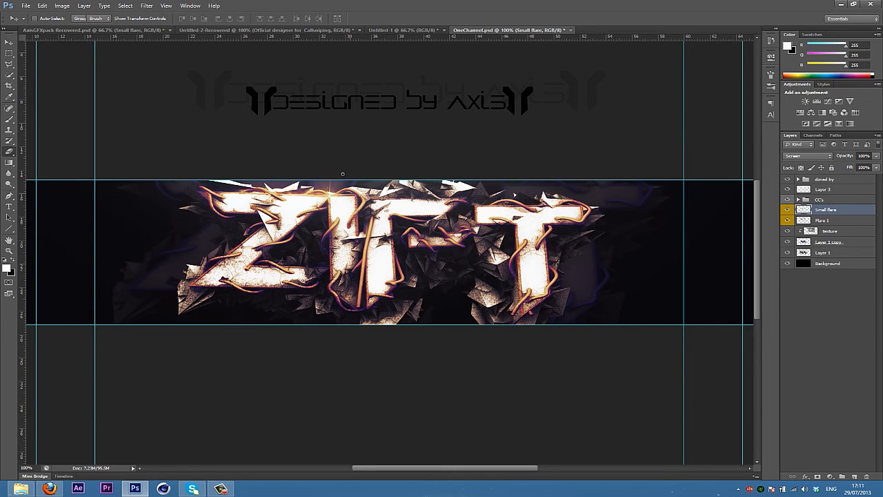
key("]")
key("]")
key("]")
left_click_drag(334, 204, 336, 199)
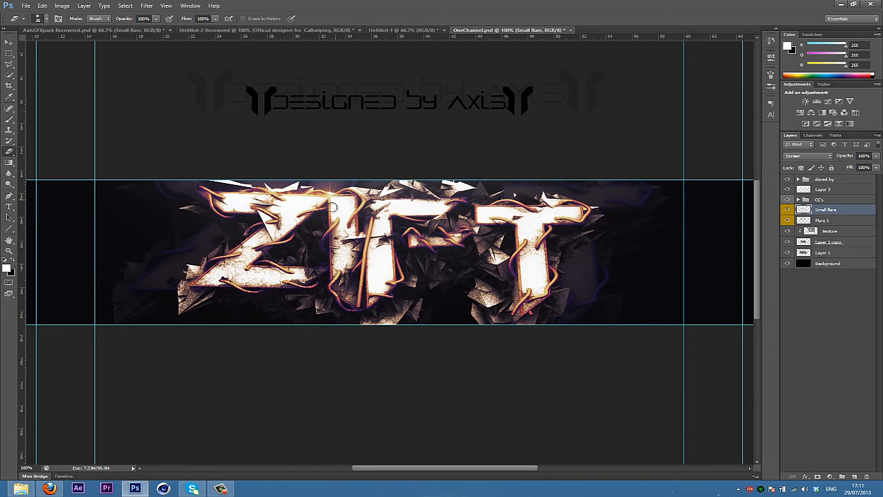
key("v")
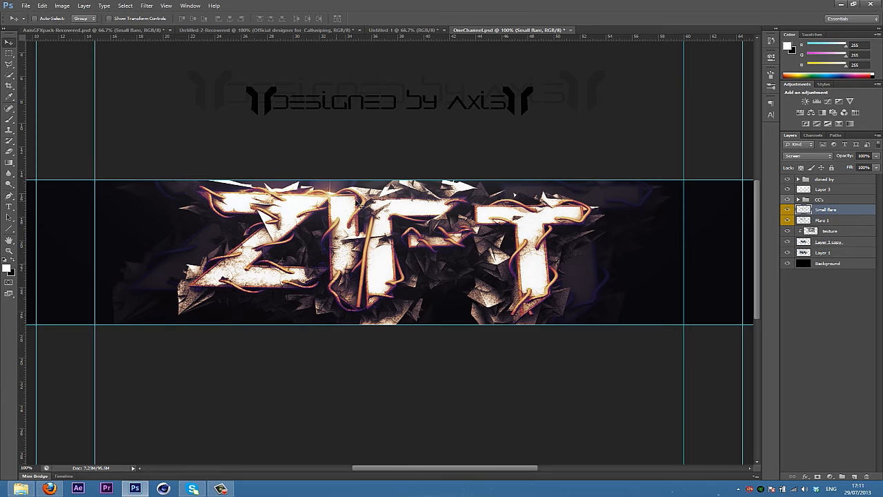
Set the Small flare layer's blending mode to Linear Dodge (Add) and its opacity to 38%
left_click(817, 158)
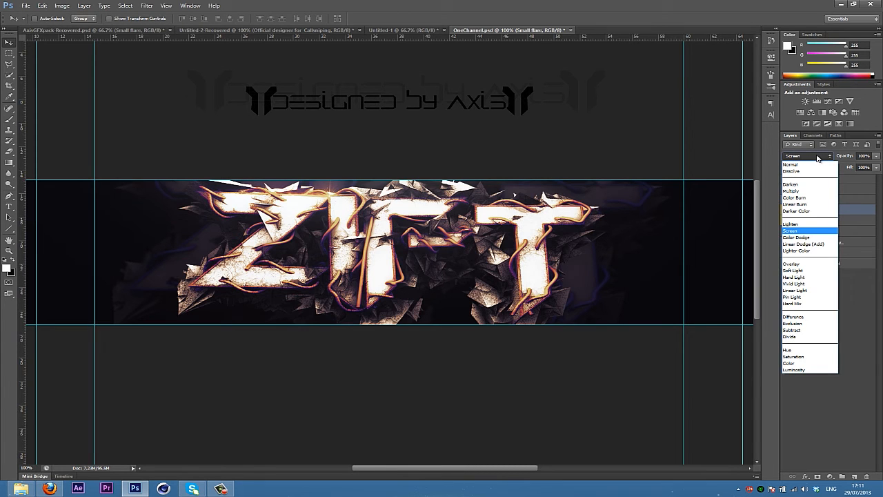
left_click(803, 245)
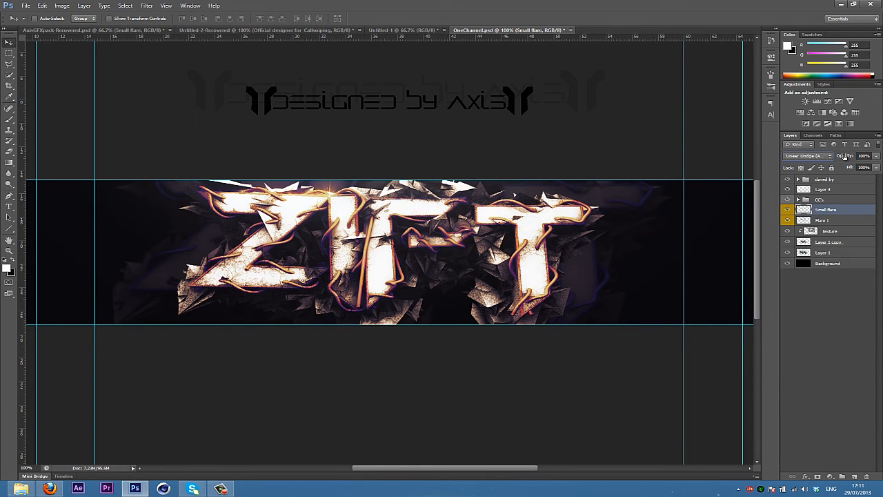
left_click_drag(846, 156, 815, 173)
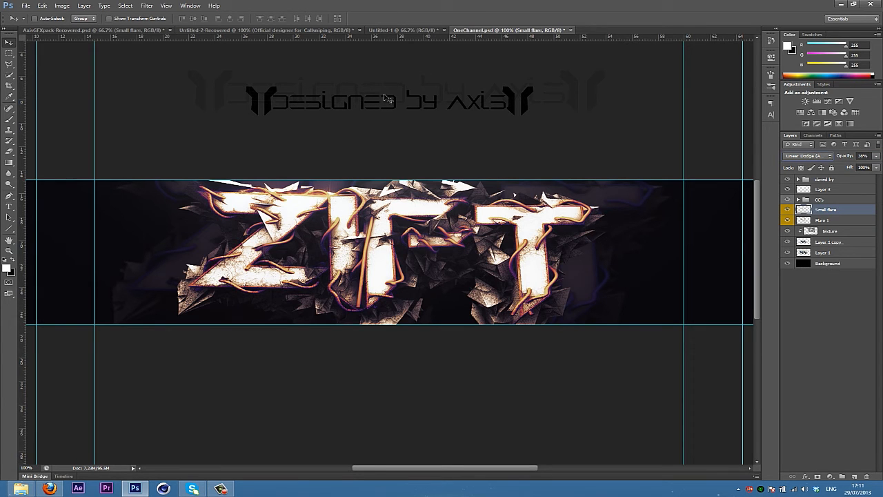
In the AxisGFXpack file, hide and collapse the Flares group, and expand and show the Particles group
left_click(138, 31)
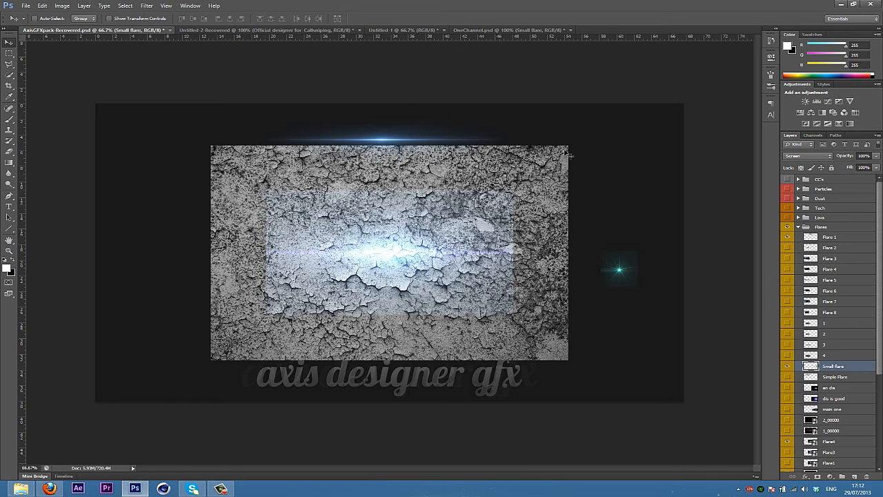
left_click(788, 228)
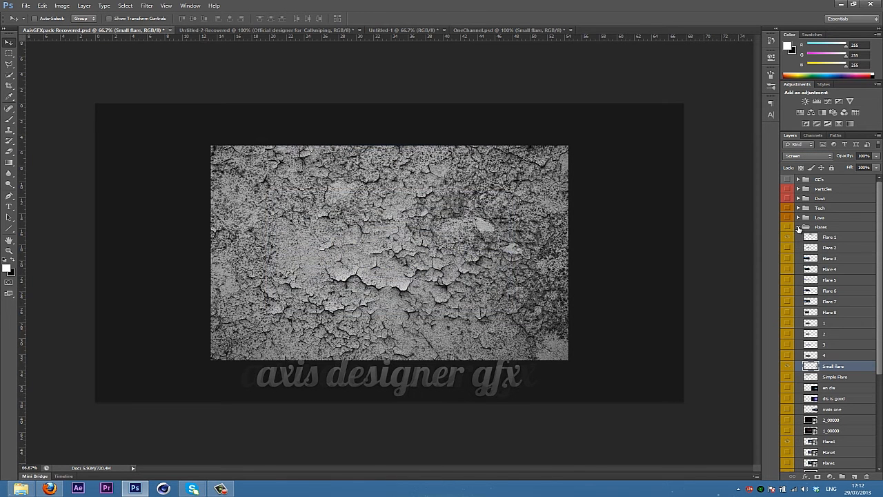
left_click(798, 227)
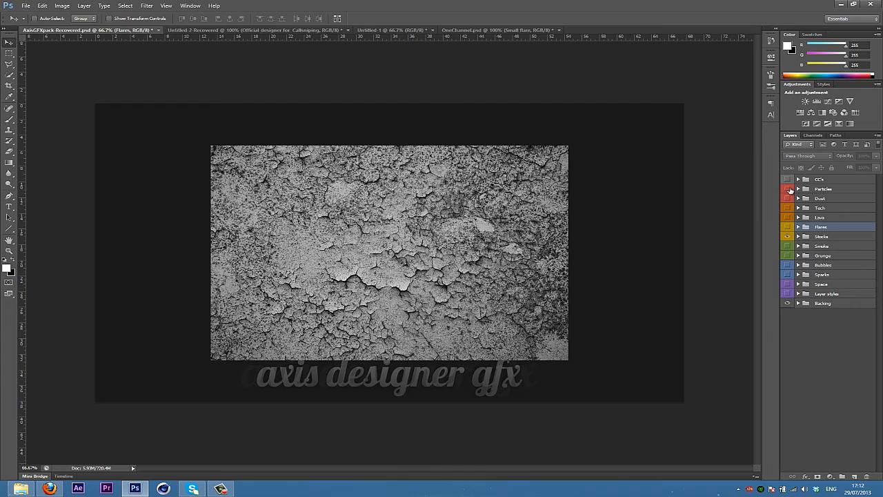
left_click(798, 189)
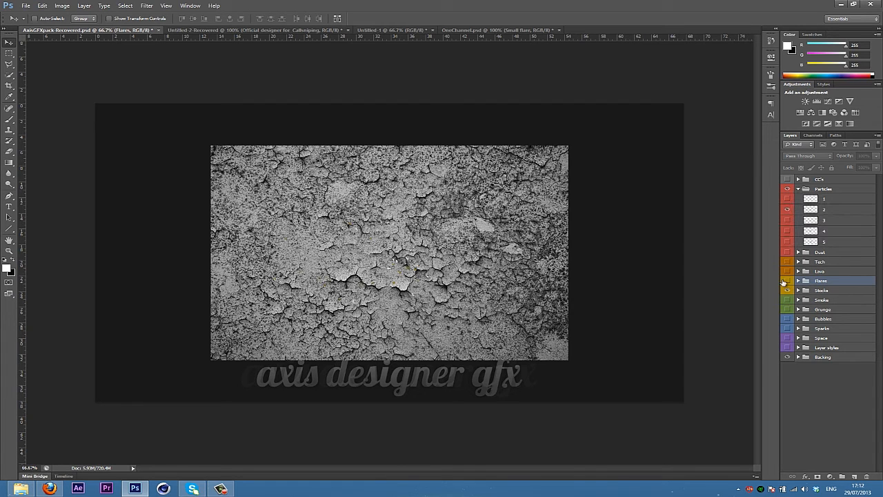
Show layer 3 in the pack's Particles group, copy it into OneChannel.psd, and place it over the banner's lower area around the Z
left_click(791, 210)
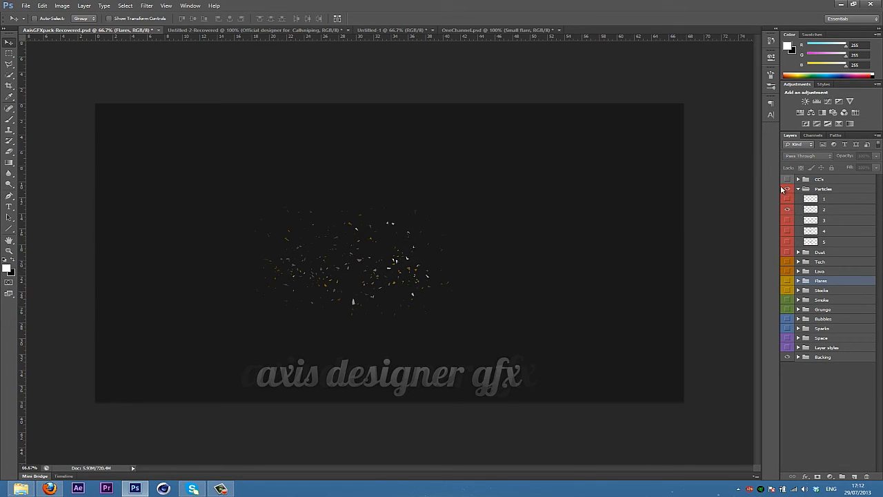
left_click(787, 221)
left_click_drag(415, 318, 416, 313)
left_click(827, 222)
mouse_move(377, 280)
left_mouse_down()
mouse_move(484, 275)
mouse_move(467, 32)
mouse_move(365, 280)
left_mouse_up()
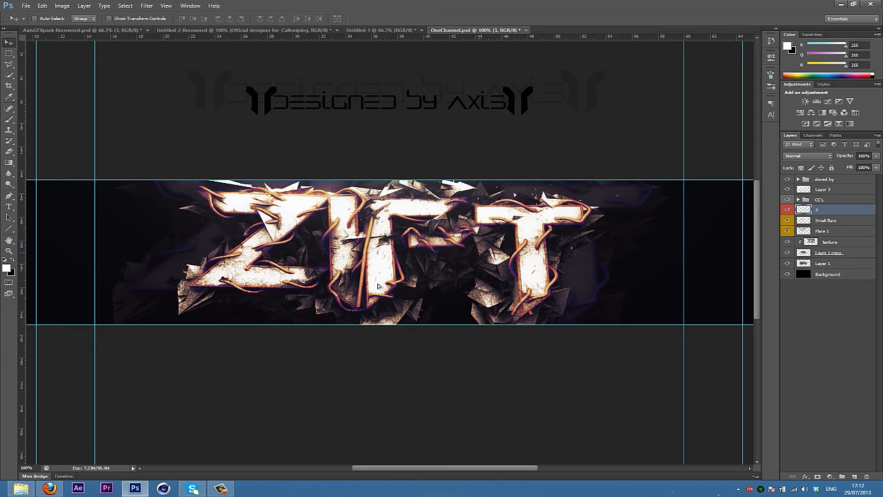
left_click_drag(366, 287, 335, 269)
mouse_move(282, 305)
left_mouse_down()
mouse_move(260, 312)
mouse_move(295, 305)
left_mouse_up()
Duplicate particle layer 3, shift the copy to spread the particles across the banner, and set both layers' opacity to 56%
key("ctrl+j")
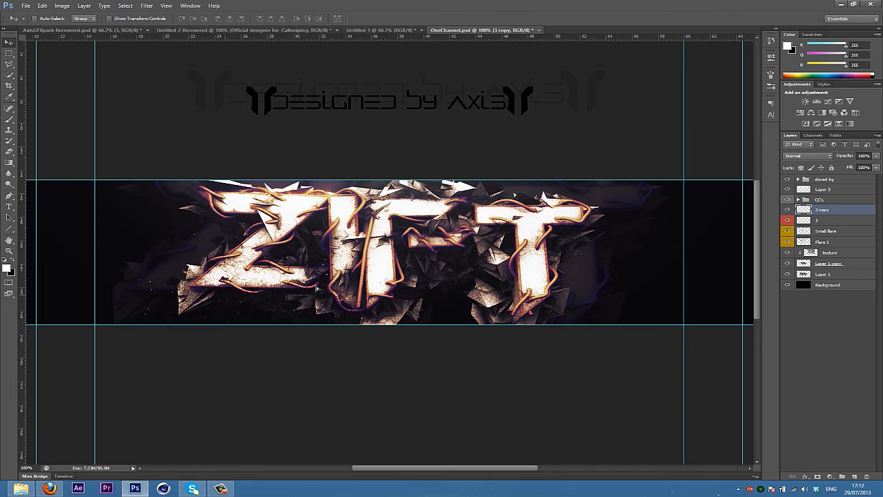
mouse_move(437, 283)
left_mouse_down()
mouse_move(464, 283)
mouse_move(429, 285)
left_mouse_up()
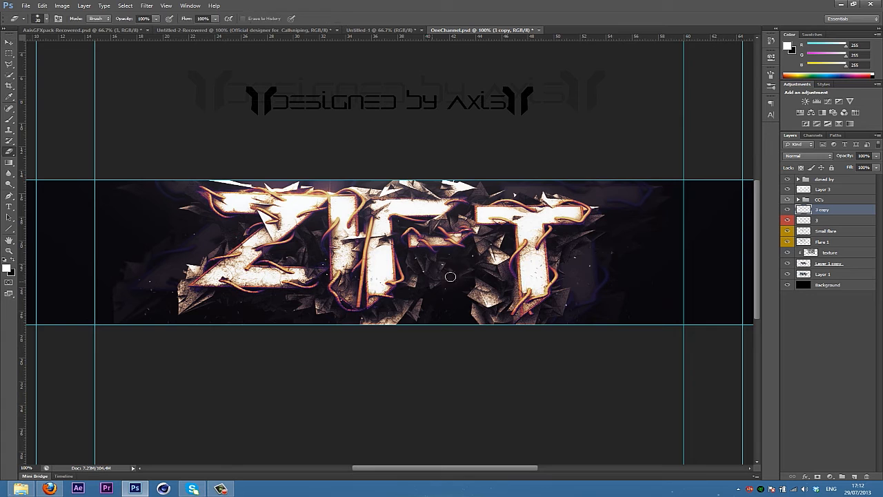
left_click(826, 223, "shift")
left_click_drag(840, 159, 822, 163)
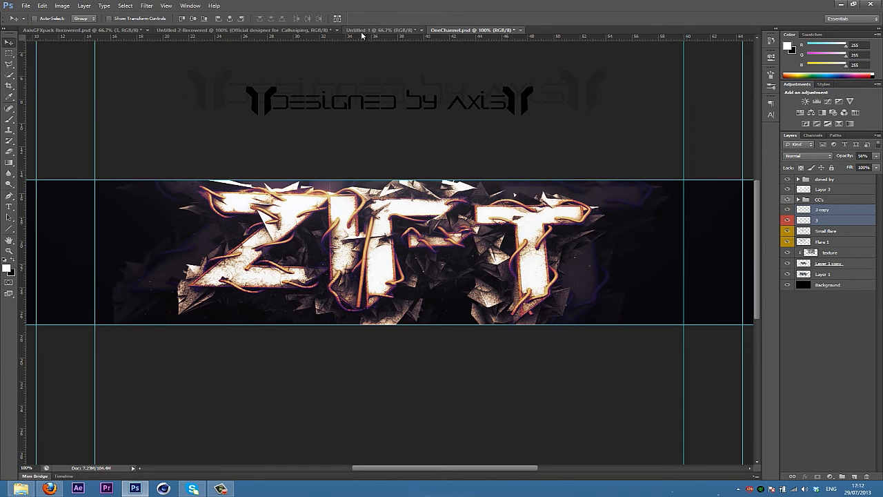
In the AxisGFXpack file, hide and collapse the Particles group, and show and expand the Sparks group
left_click(79, 30)
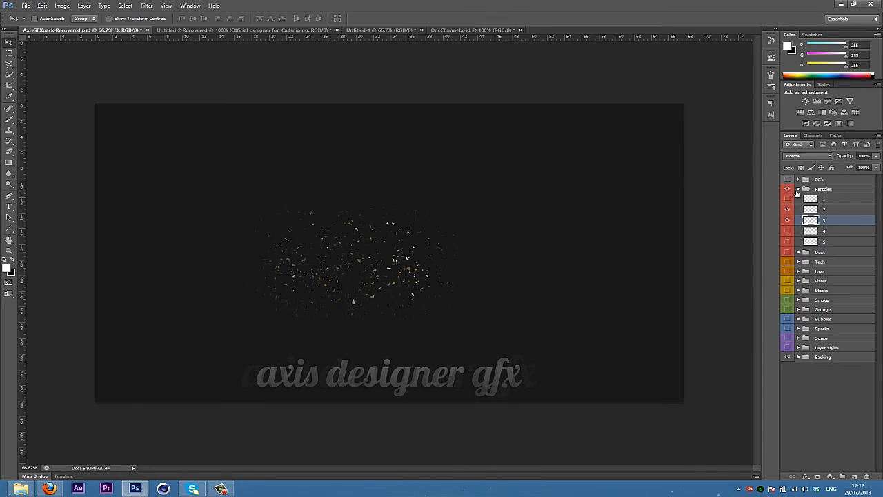
left_click(787, 189)
left_click(798, 189)
left_click(798, 190)
left_click(798, 189)
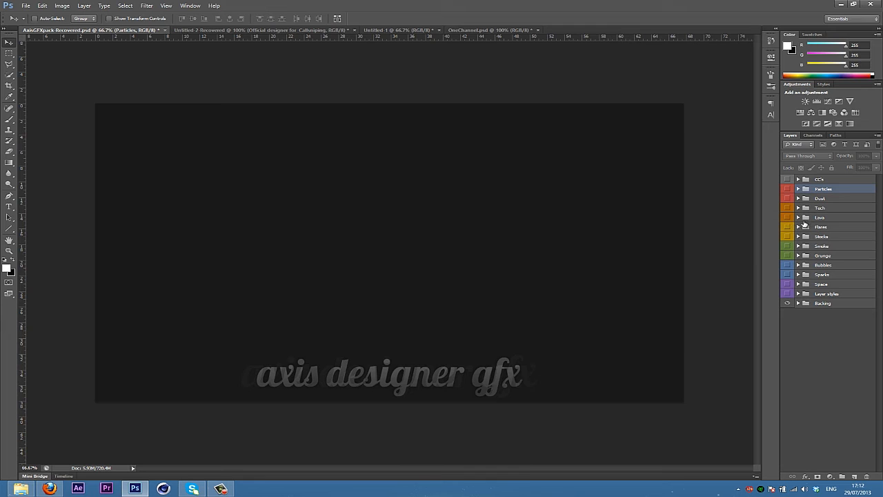
left_click(787, 274)
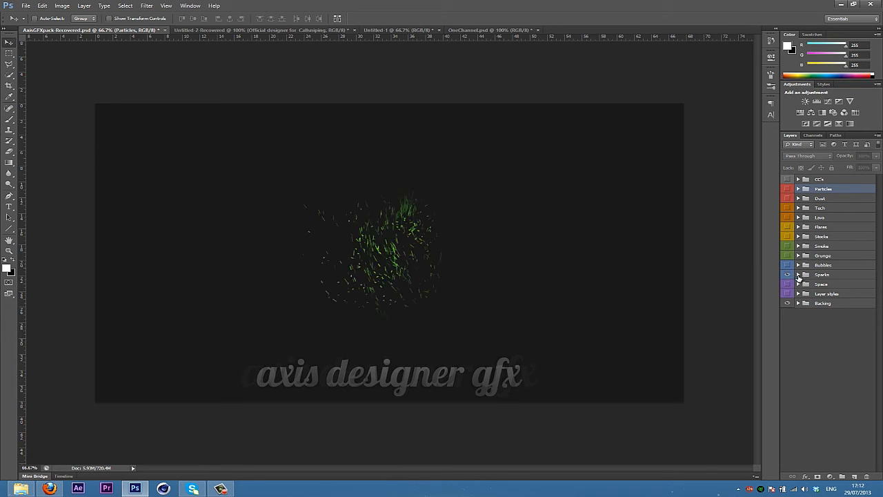
left_click(798, 274)
Copy the sparks! layer into OneChannel.psd, order it directly below Layer 1 copy, and place it beside and behind the Z
left_click(847, 340)
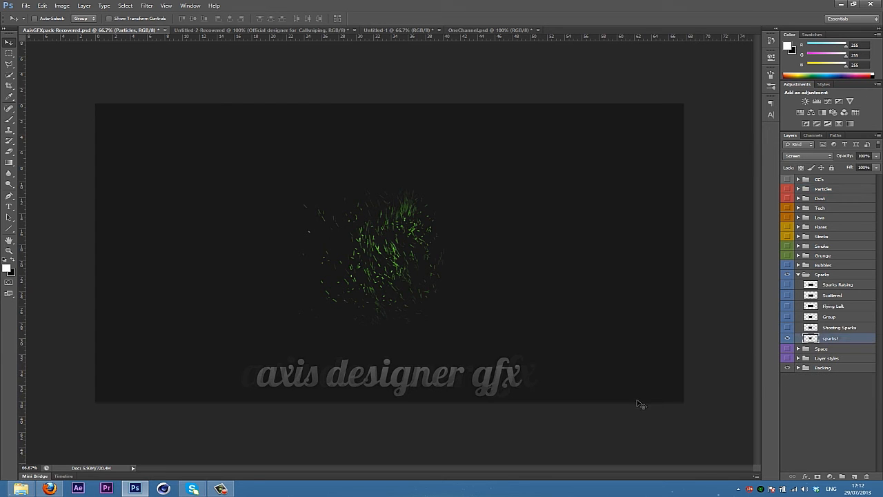
left_click_drag(484, 103, 216, 306)
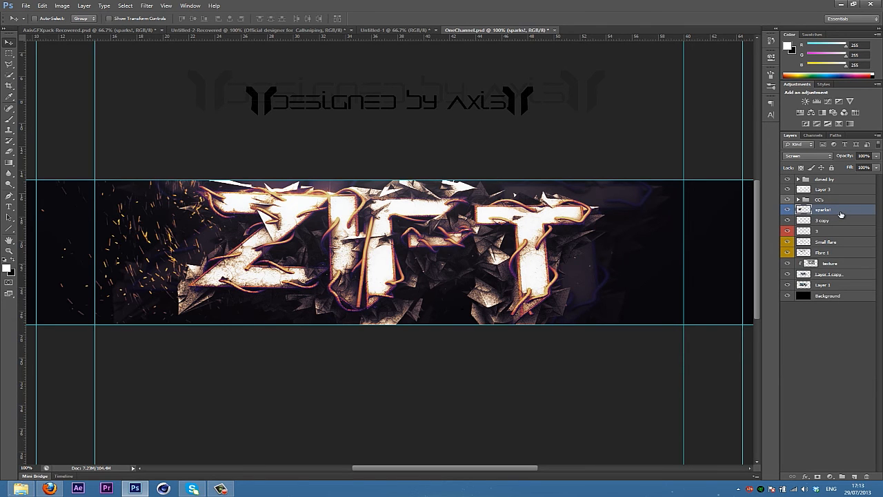
left_click_drag(840, 209, 852, 276)
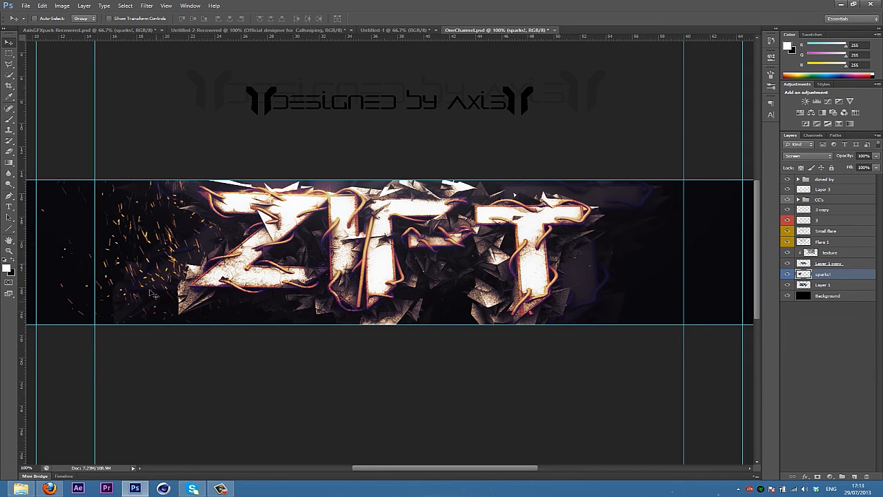
left_click_drag(156, 293, 209, 292)
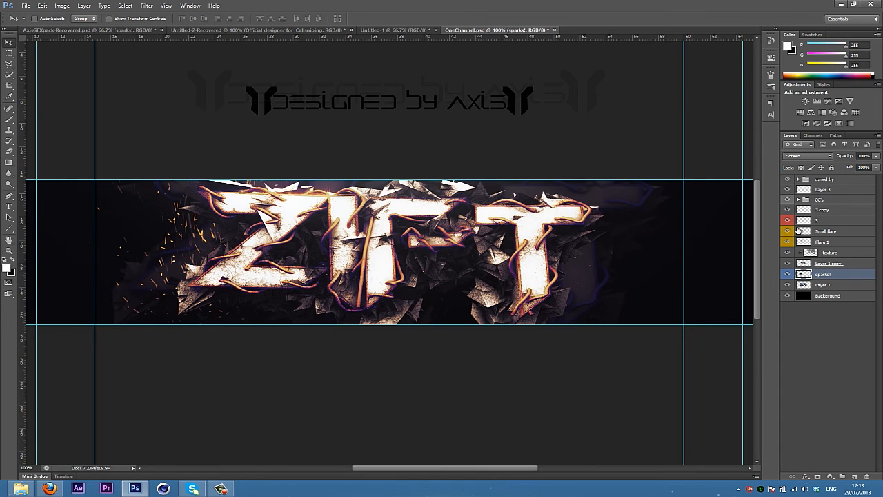
Add a drop shadow to Layer 1 copy with 57% opacity, distance 0 px, spread 4% and size 32 px
left_click(855, 264)
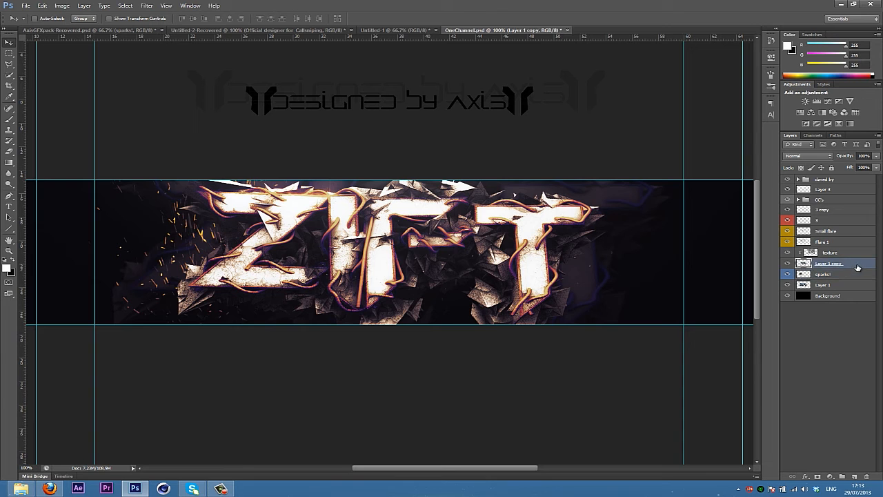
double_click(854, 268)
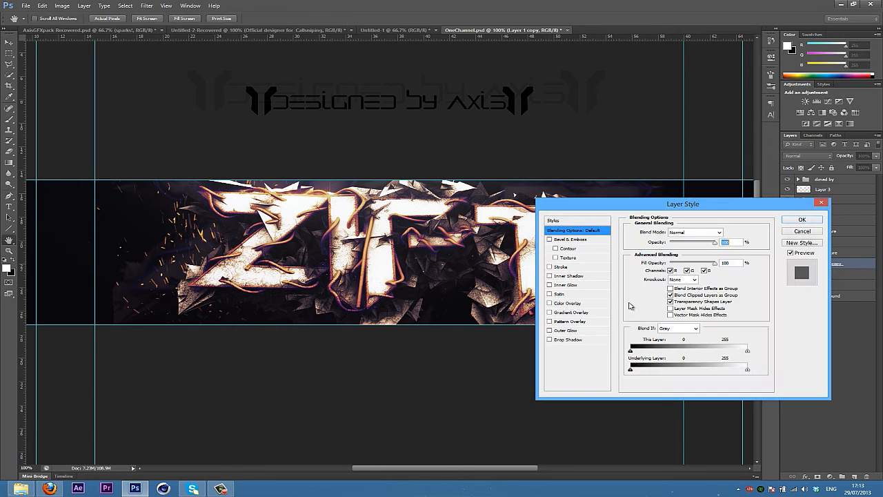
left_click(581, 338)
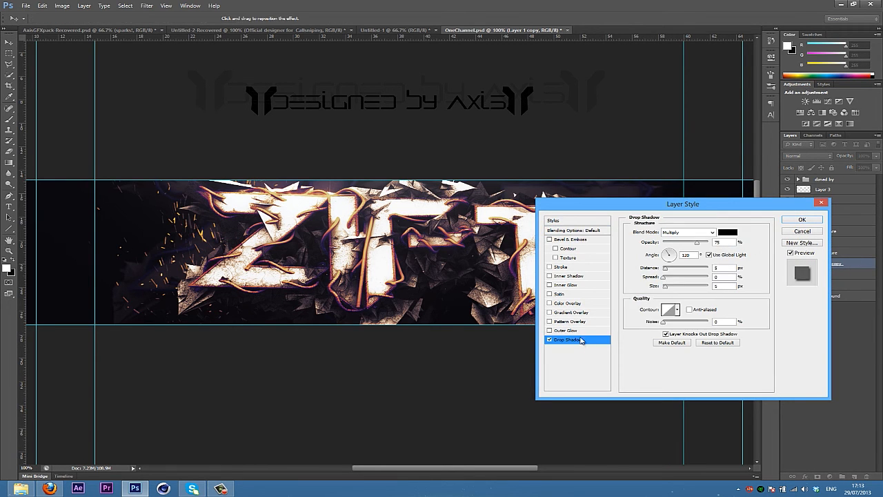
left_click_drag(689, 204, 616, 157)
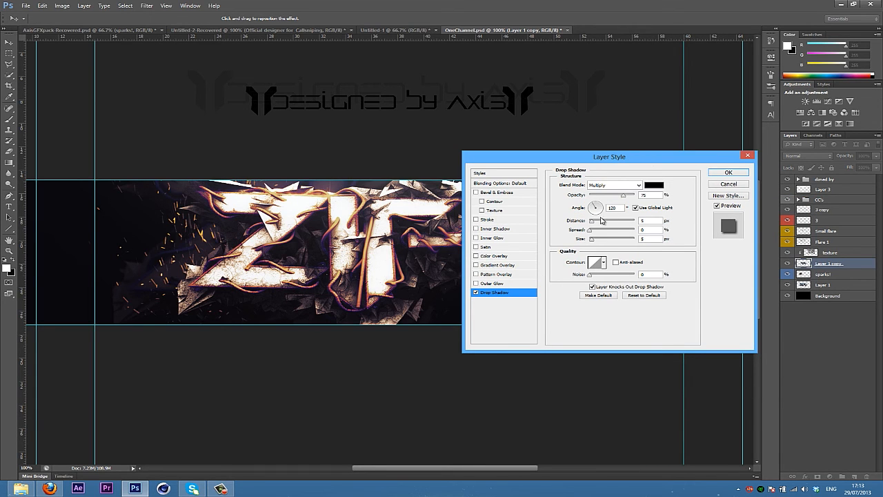
left_click_drag(592, 221, 567, 223)
left_click(598, 240)
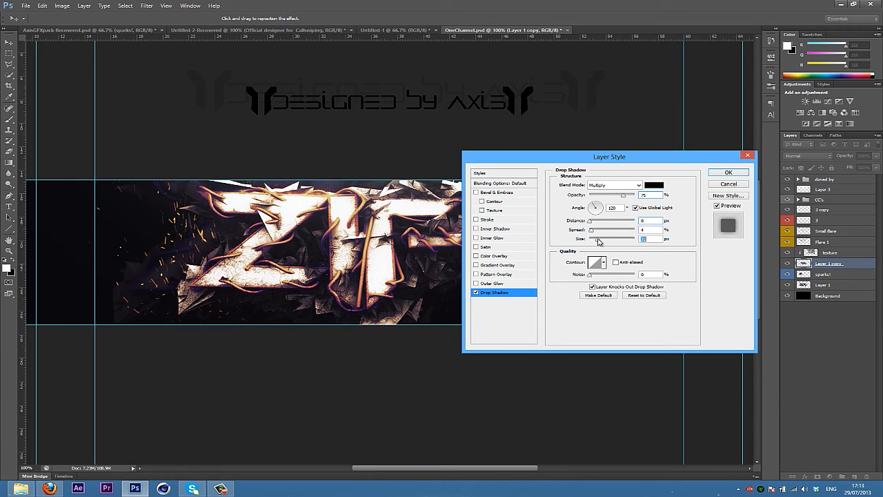
left_click(609, 198)
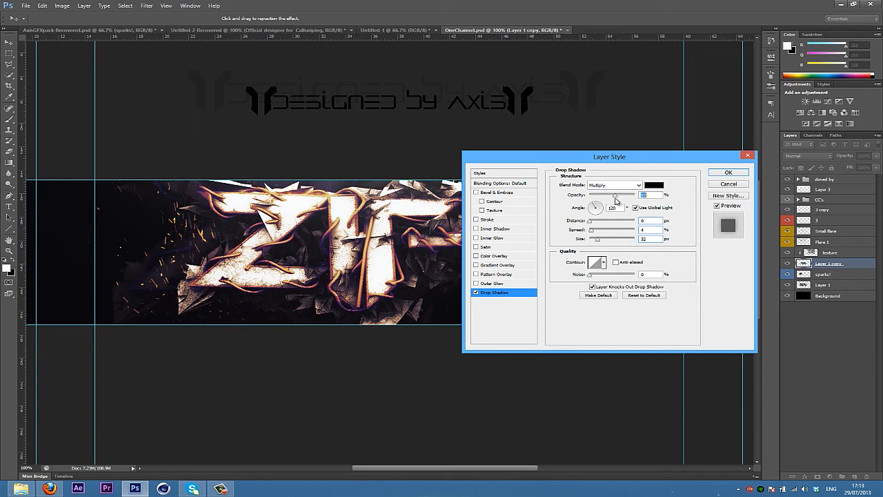
left_click(722, 173)
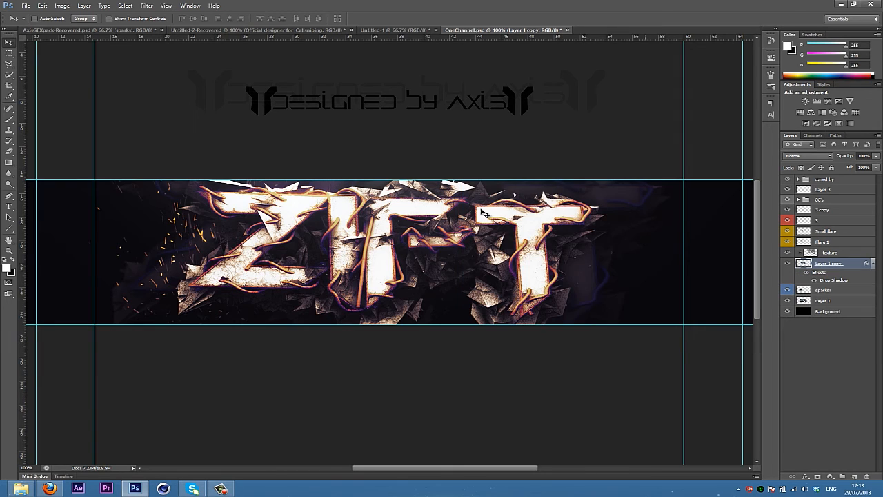
Set the sparks! layer's opacity to 40%
left_click(840, 290)
left_click_drag(844, 156, 821, 167)
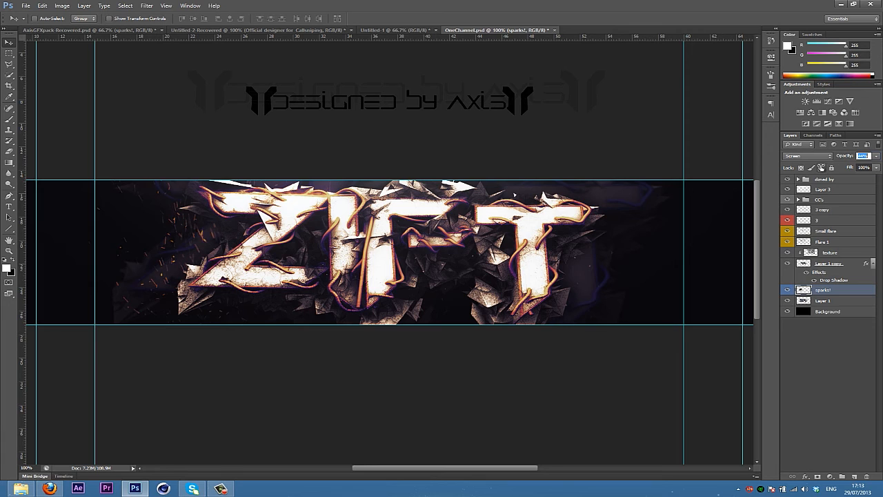
left_click_drag(820, 169, 820, 170)
Duplicate the sparks! layer, flip the copy horizontally, and move it to the banner's opposite side behind the T
left_click(42, 6)
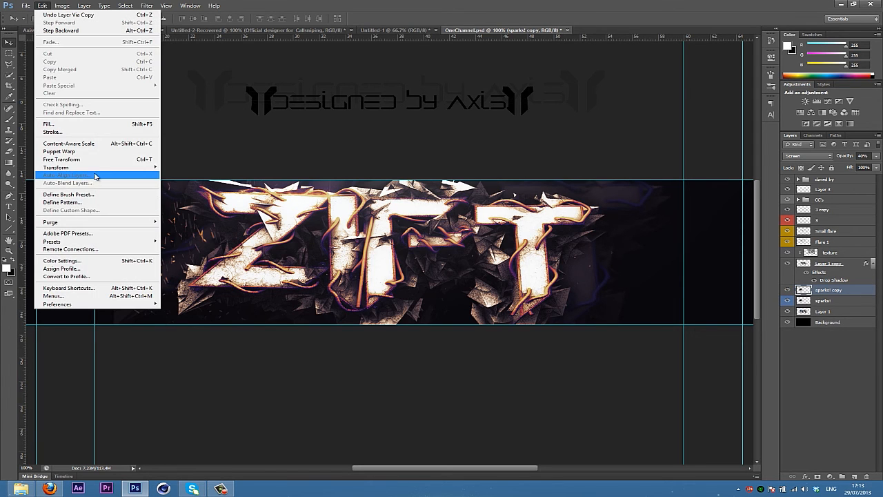
mouse_move(117, 171)
left_click(207, 260)
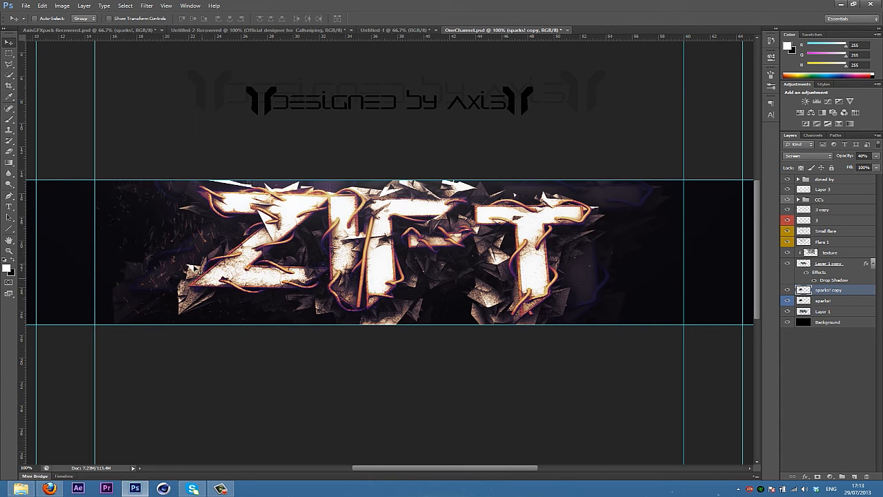
left_click_drag(428, 275, 537, 290)
In the AxisGFXpack file, collapse the Sparks group, expand the Smoke group, and copy the Smoke 1 layer into OneChannel.psd
left_click(261, 30)
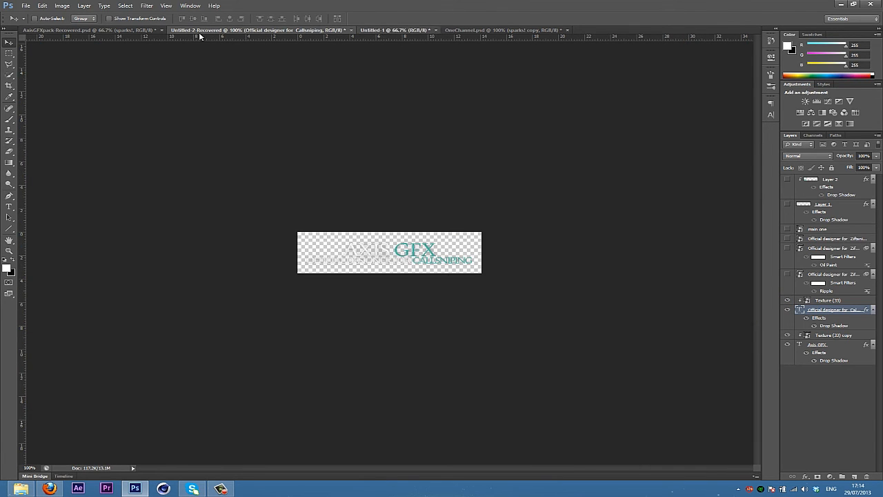
left_click(127, 32)
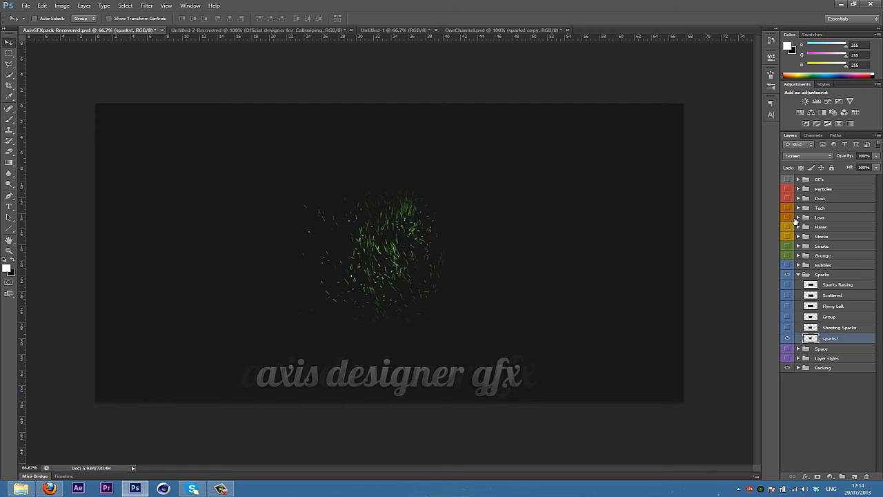
left_click(798, 274)
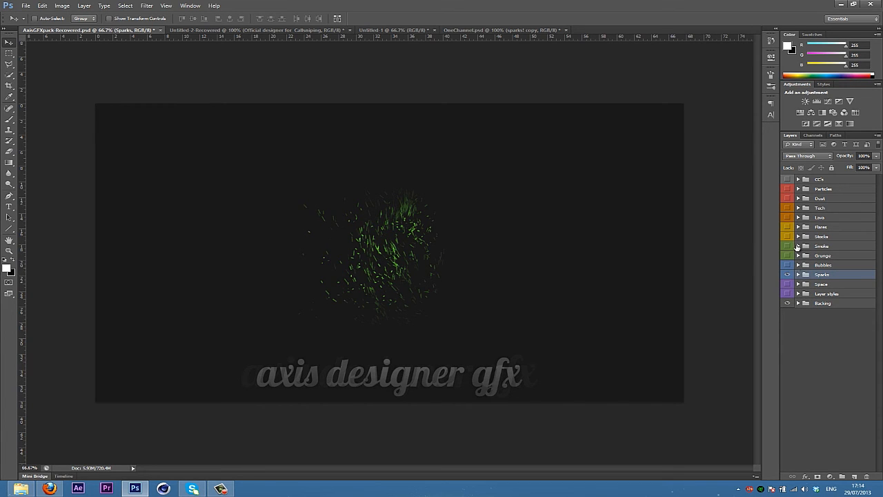
left_click(798, 246)
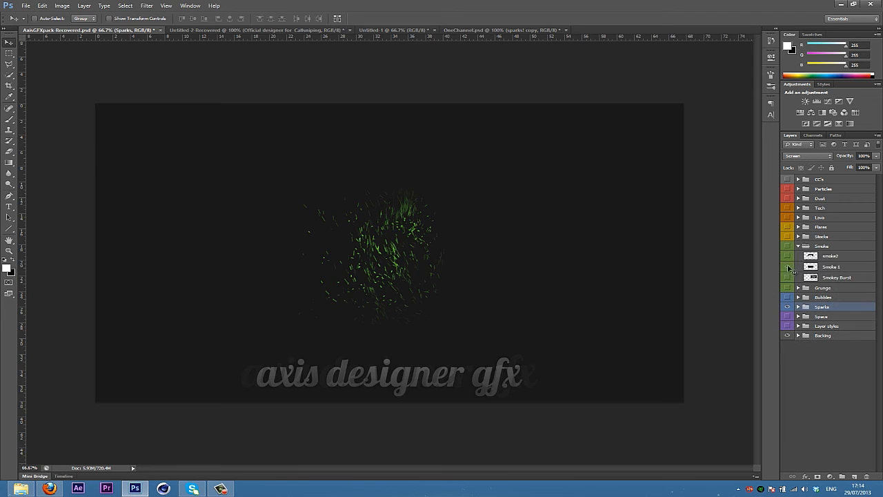
left_click(835, 266)
left_click_drag(510, 30, 340, 307)
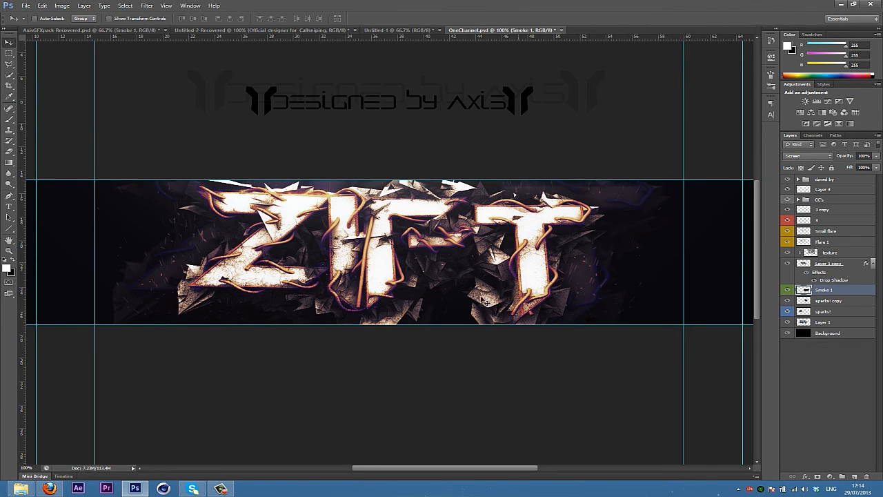
Order the Smoke 1 layer directly above Flare 1, and place the smoke along the banner's lower edge under the Z and I
left_click_drag(827, 292, 829, 236)
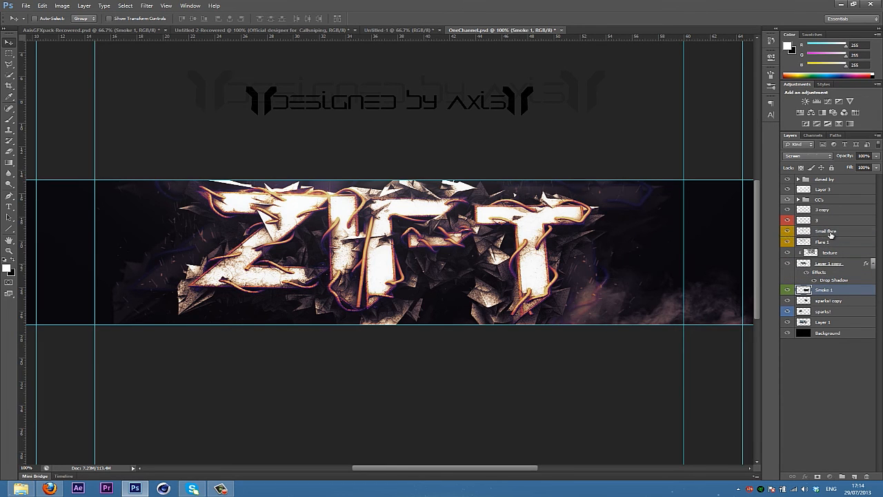
left_click(826, 230)
left_click_drag(687, 316, 665, 317)
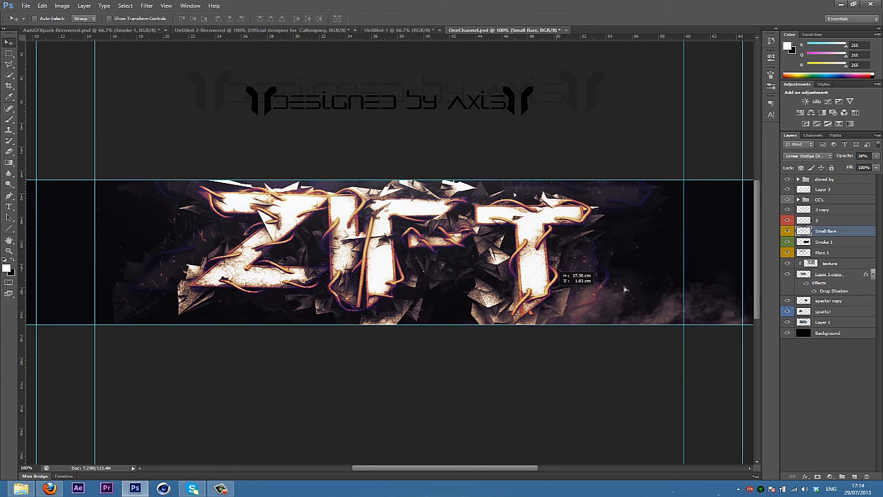
left_click(835, 242)
left_click_drag(423, 312, 259, 288)
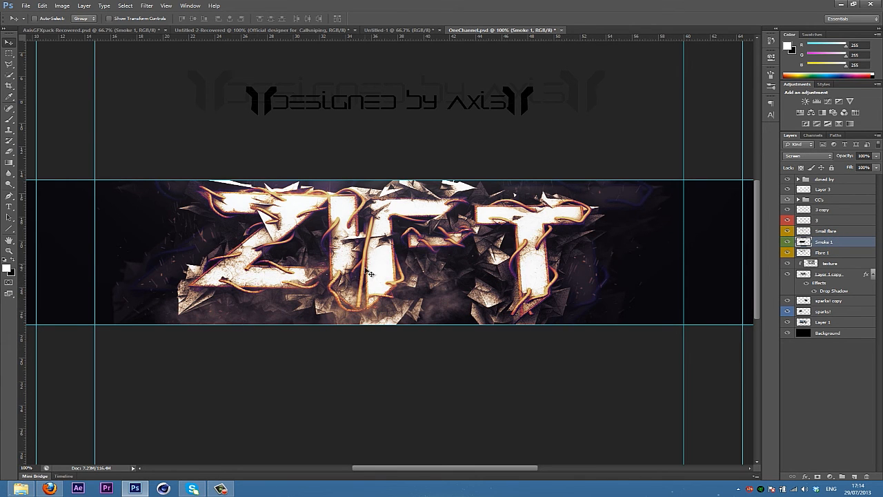
Duplicate the Smoke 1 layer and place the copy along the banner's lower edge under the F and T
key("ctrl+j")
left_click_drag(316, 304, 552, 307)
left_click_drag(498, 306, 463, 315)
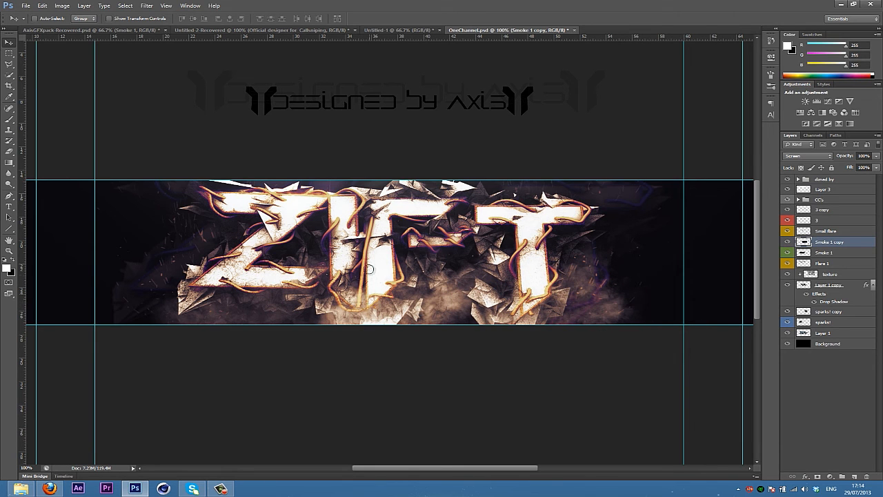
Erase the smoke copy where it overlaps the smoke below the I and F with an enlarged eraser, and adjust the copy's position
key("e")
key("bracketright")
key("bracketright")
key("bracketright")
key("bracketright")
key("bracketright")
key("bracketright")
key("bracketright")
key("bracketright")
key("bracketright")
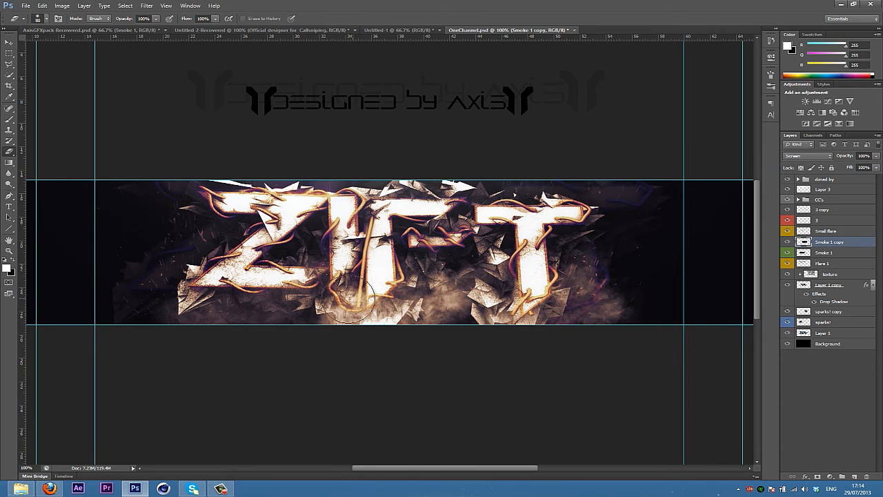
mouse_move(375, 340)
left_mouse_down()
mouse_move(388, 333)
mouse_move(385, 317)
mouse_move(386, 329)
left_mouse_up()
key("b")
key("v")
left_click_drag(495, 320, 480, 316)
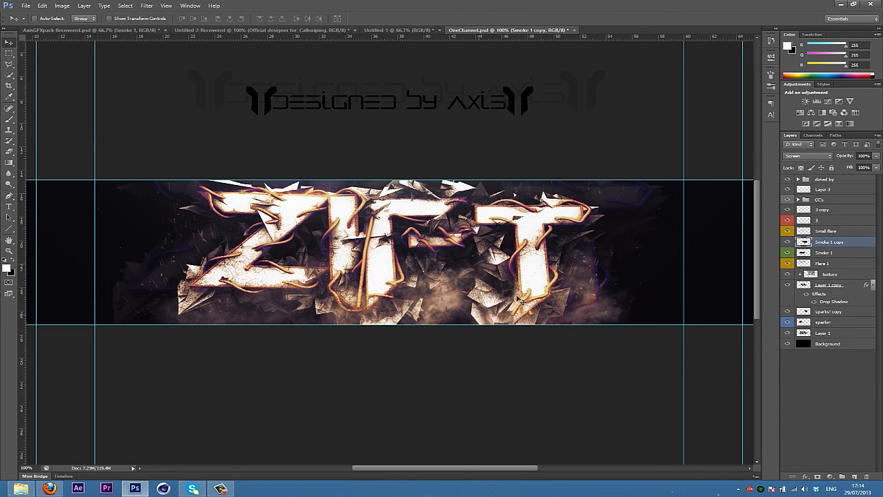
Set the opacity of both Smoke 1 and its copy to 64%, and select Layer 1
left_click(848, 254, "shift")
left_click_drag(842, 156, 828, 168)
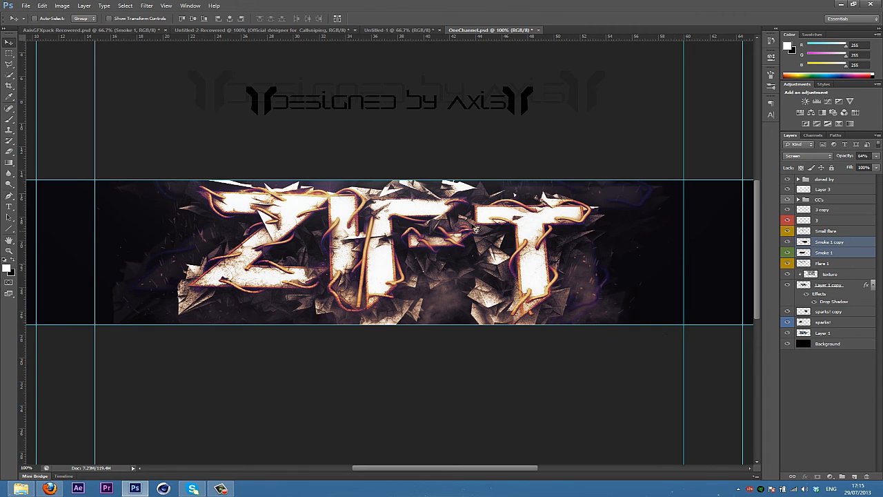
left_click(832, 335)
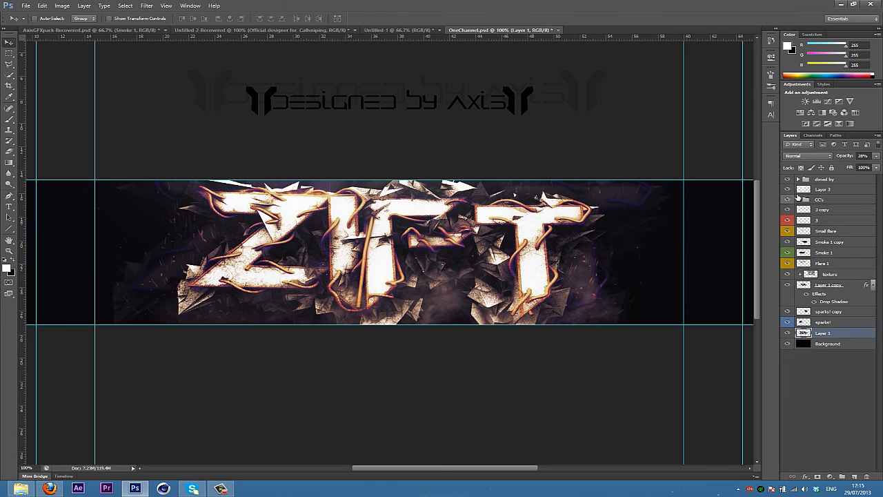
Merge all layers from Layer 1 up to 3 copy into one layer, and duplicate the merged layer
left_click(846, 214, "shift")
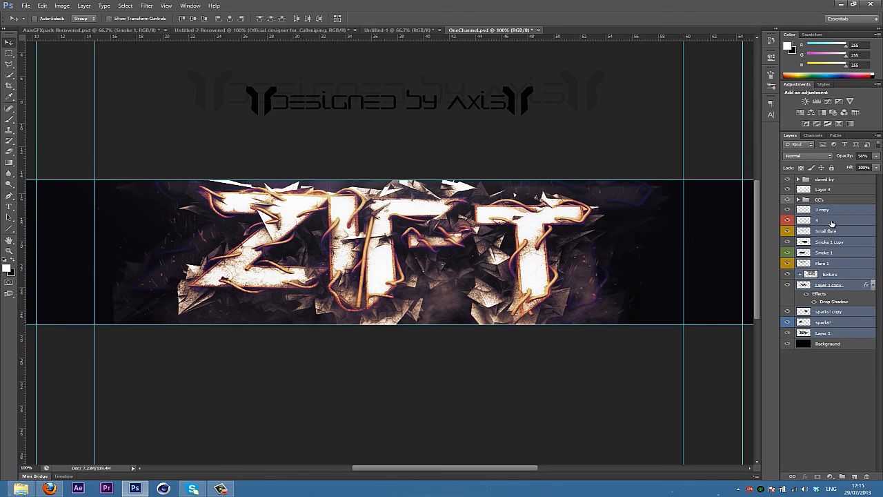
right_click(842, 238)
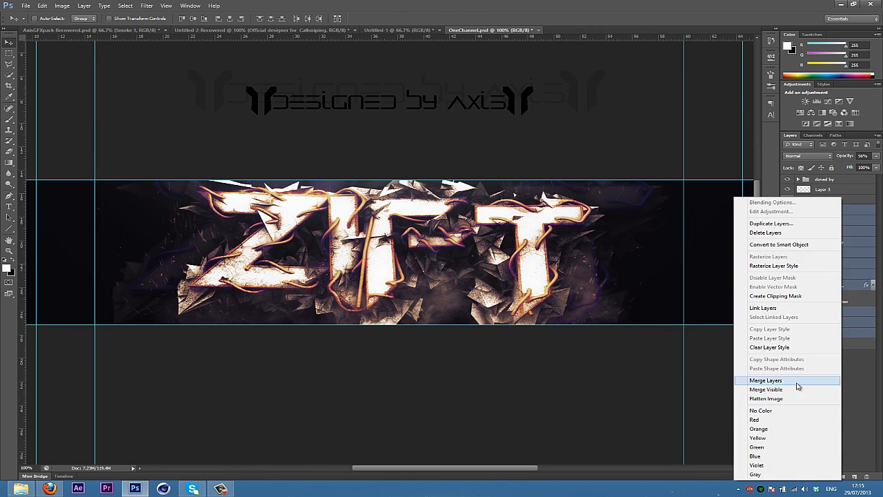
left_click(765, 380)
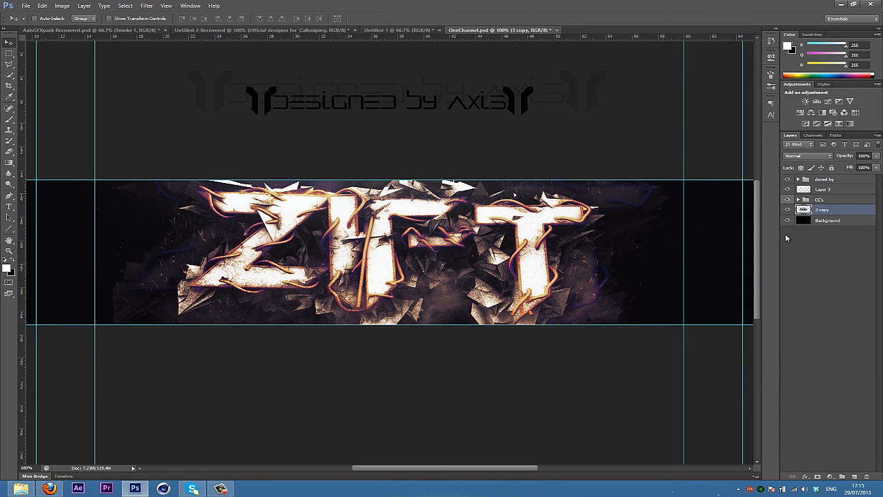
key("ctrl+j")
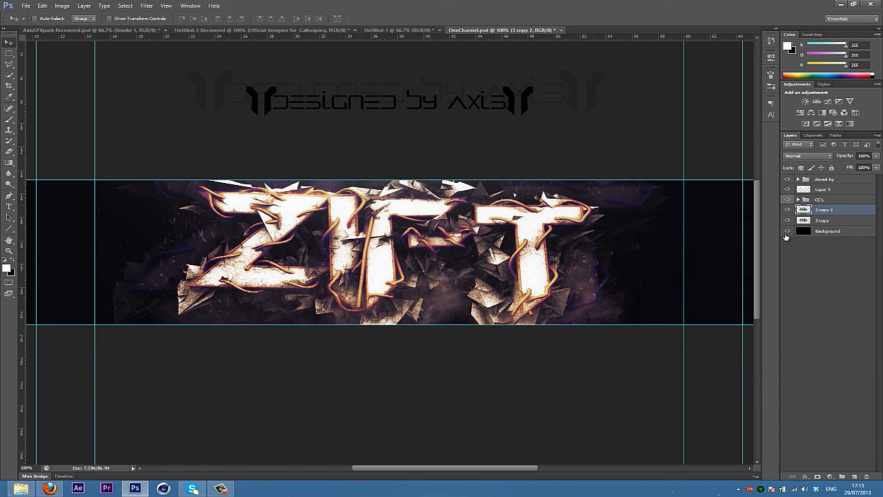
Apply a Motion Blur to the duplicated layer with an angle of -86° and a distance of 12 pixels
left_click(147, 5)
mouse_move(173, 92)
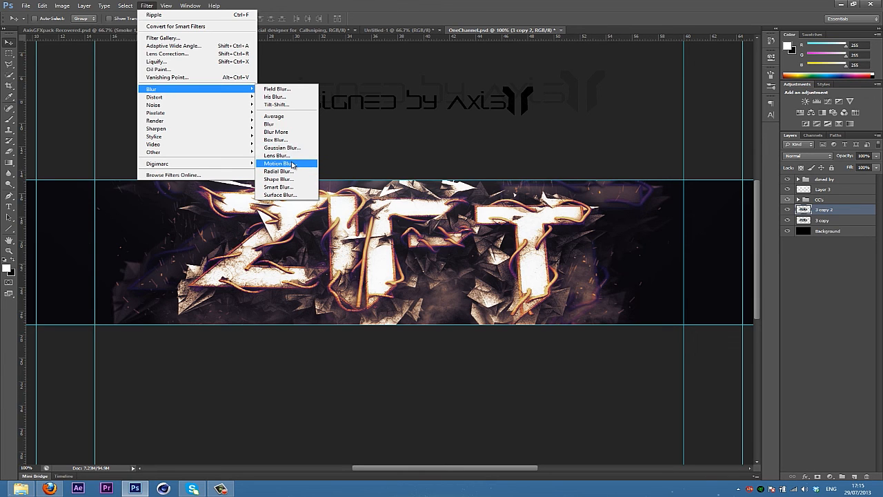
left_click(284, 164)
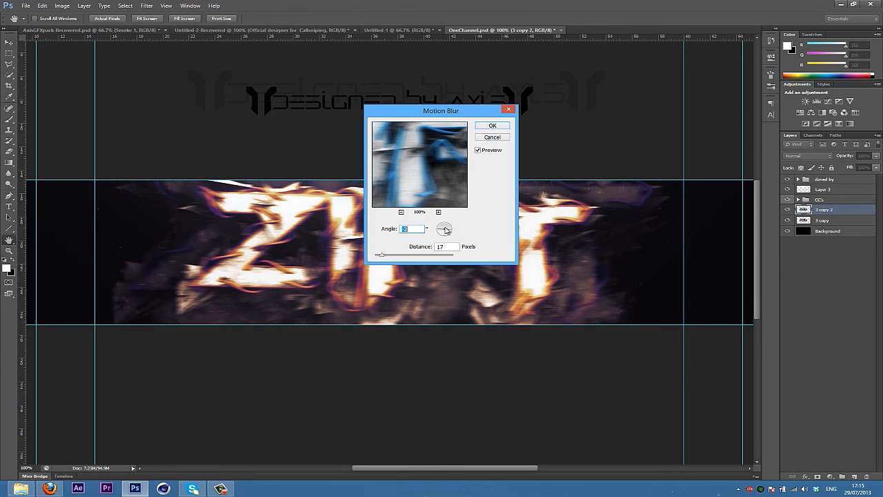
left_click_drag(446, 227, 444, 226)
left_click_drag(395, 168, 475, 176)
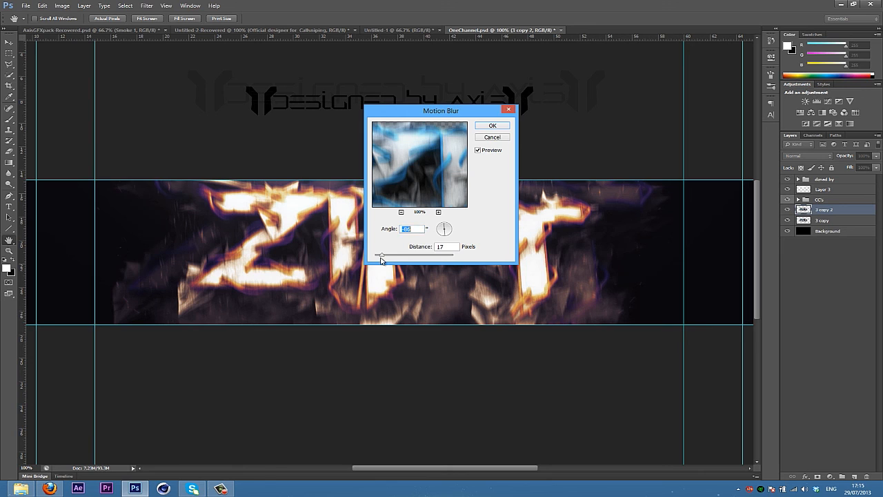
left_click_drag(380, 256, 380, 257)
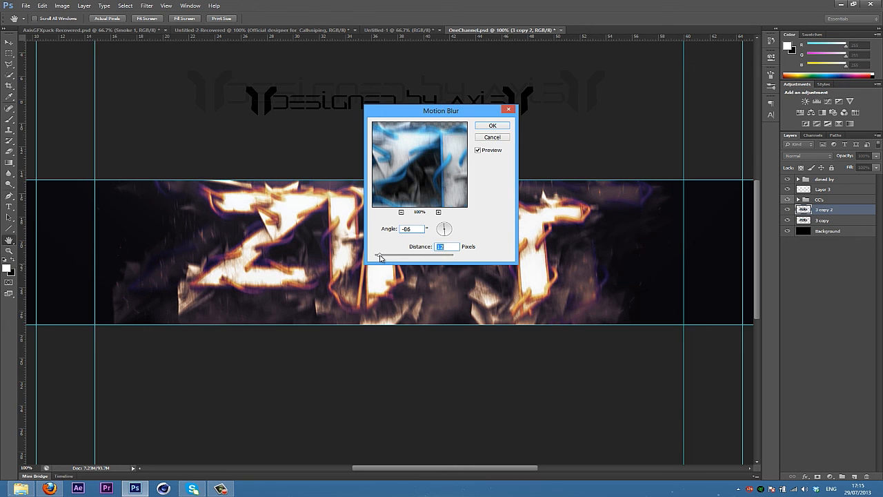
left_click(492, 125)
Erase parts of the blurred copy over the ZIFT letters with a reduced eraser so the sharp layer shows through
key("e")
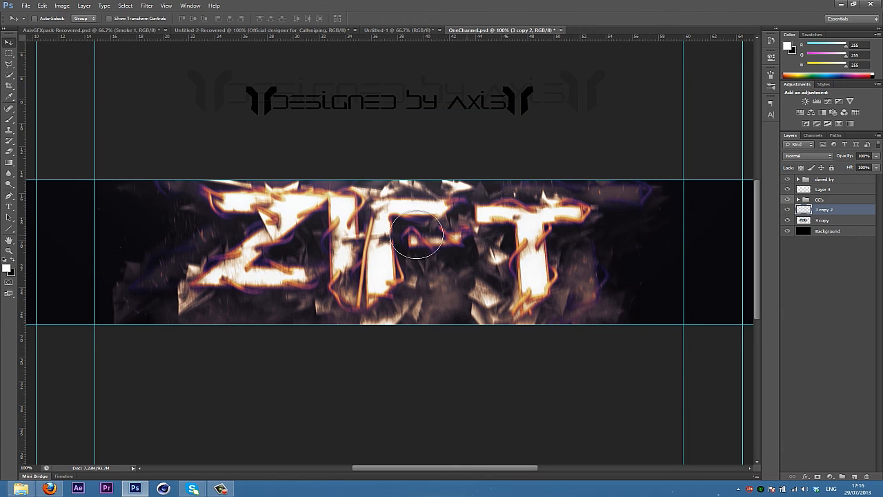
key("bracketleft")
key("bracketleft")
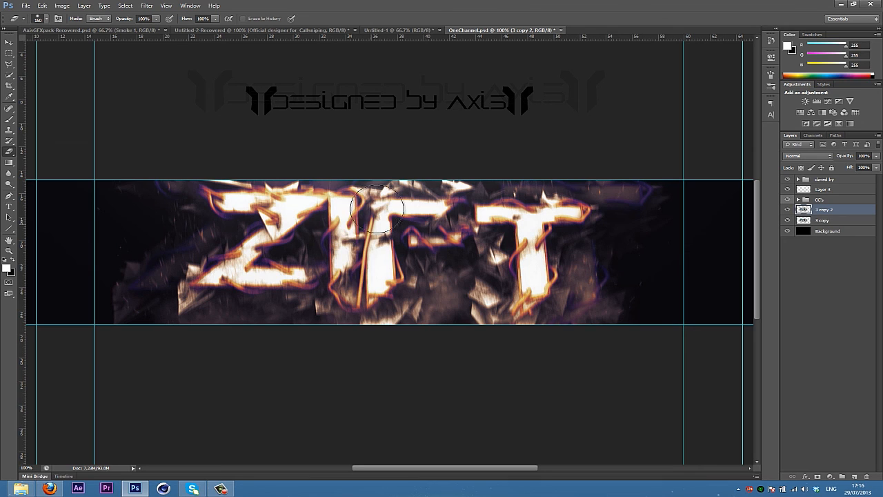
mouse_move(379, 211)
left_mouse_down()
mouse_move(374, 272)
mouse_move(342, 280)
mouse_move(311, 258)
mouse_move(330, 265)
mouse_move(346, 256)
mouse_move(345, 198)
mouse_move(249, 232)
mouse_move(245, 199)
mouse_move(223, 199)
mouse_move(280, 222)
mouse_move(222, 257)
mouse_move(227, 278)
mouse_move(384, 272)
mouse_move(513, 212)
mouse_move(534, 267)
mouse_move(517, 296)
mouse_move(540, 292)
mouse_move(574, 210)
mouse_move(493, 296)
mouse_move(433, 310)
mouse_move(364, 299)
mouse_move(423, 211)
mouse_move(436, 207)
mouse_move(438, 228)
mouse_move(408, 307)
mouse_move(378, 310)
mouse_move(335, 296)
mouse_move(296, 306)
mouse_move(220, 276)
mouse_move(228, 264)
mouse_move(274, 261)
left_mouse_up()
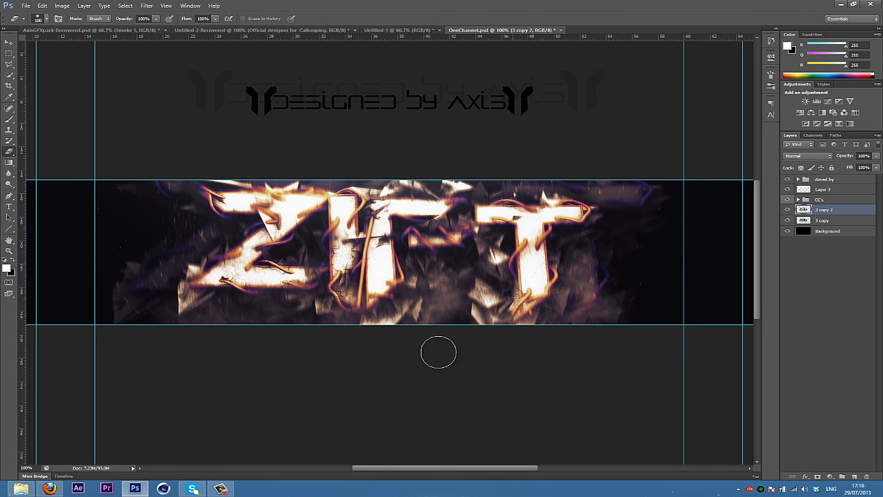
key("bracketleft")
key("bracketleft")
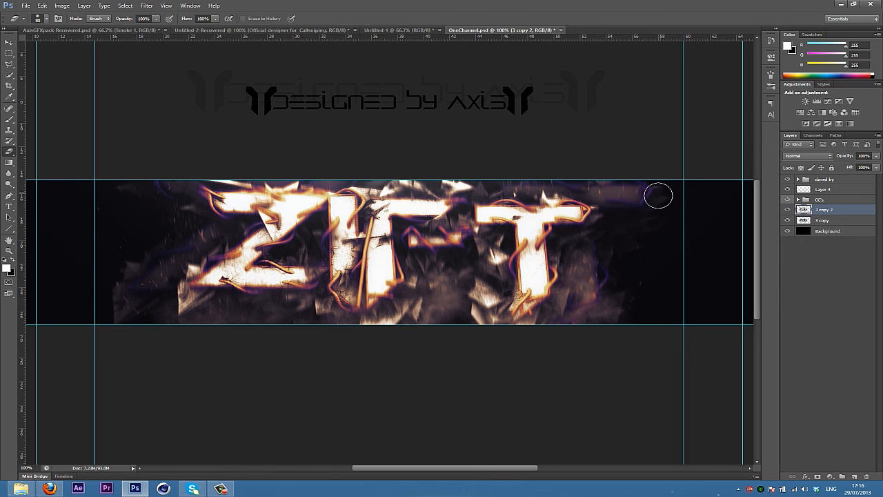
key("bracketleft")
key("bracketleft")
key("bracketleft")
key("bracketright")
key("bracketright")
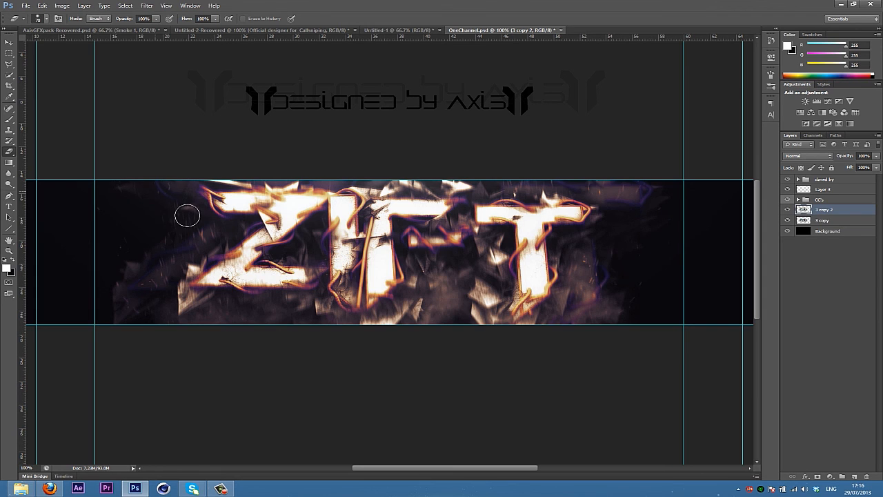
key("v")
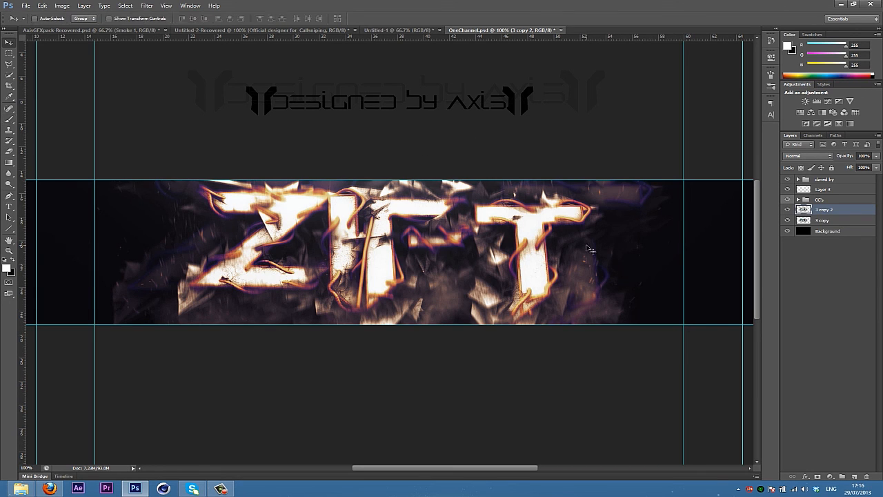